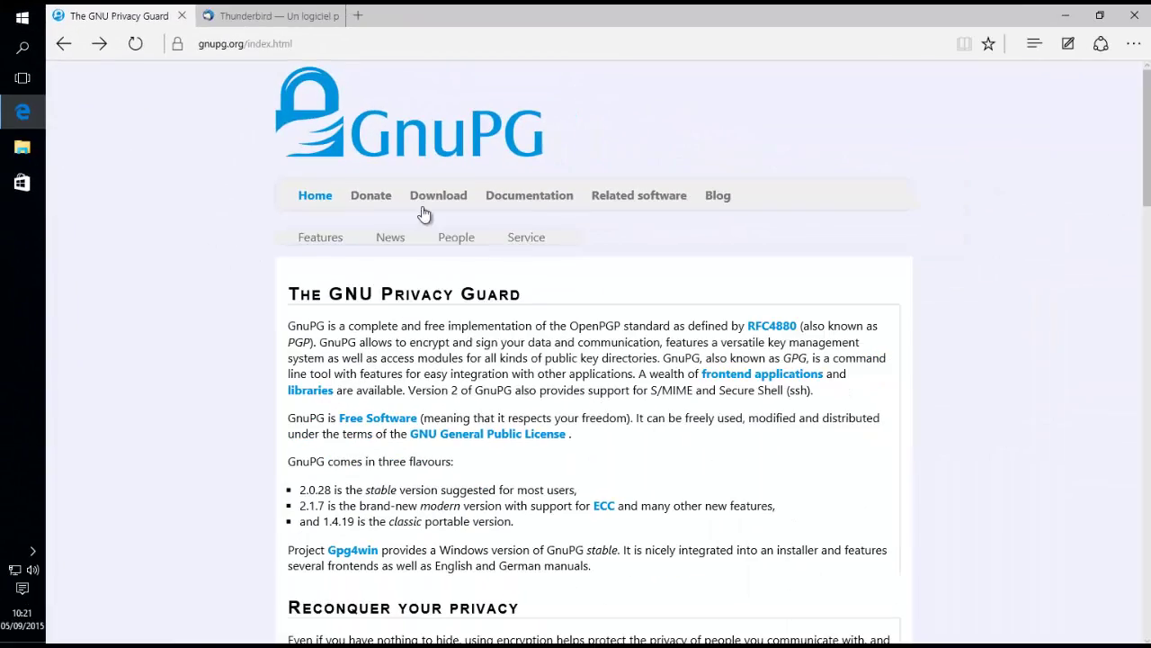
- Reach the Gpg4win page from GnuPG's Windows binary releases and start the 2.2.5 download
click(422, 200)
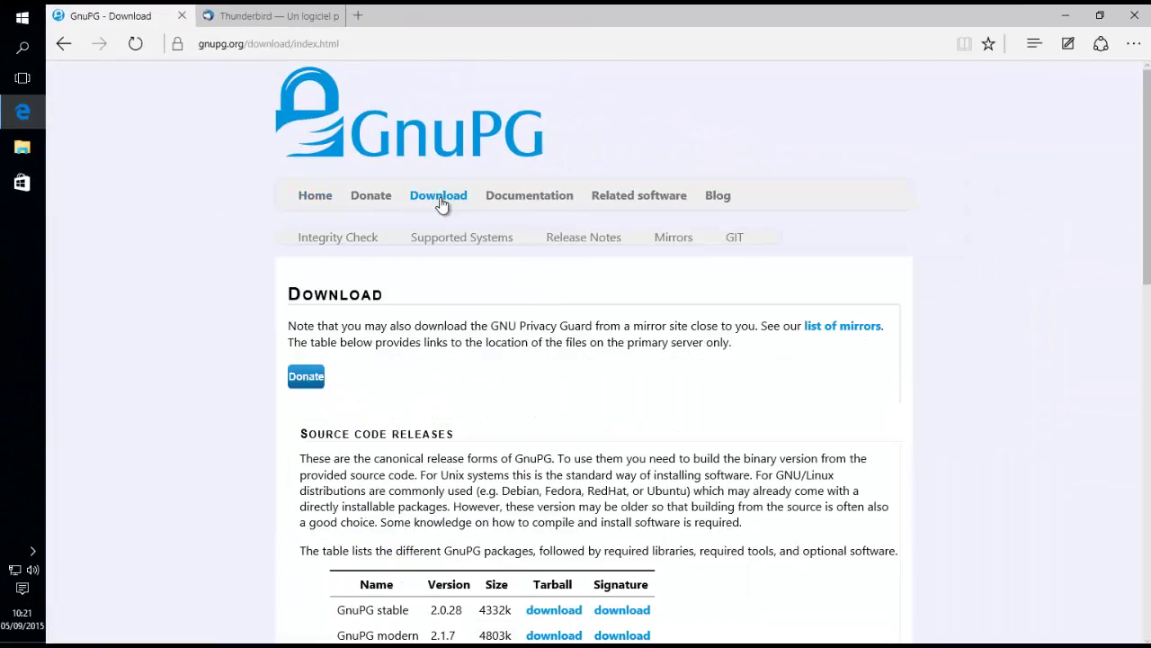
scroll(644, 420, down, 4)
scroll(645, 420, down, 6)
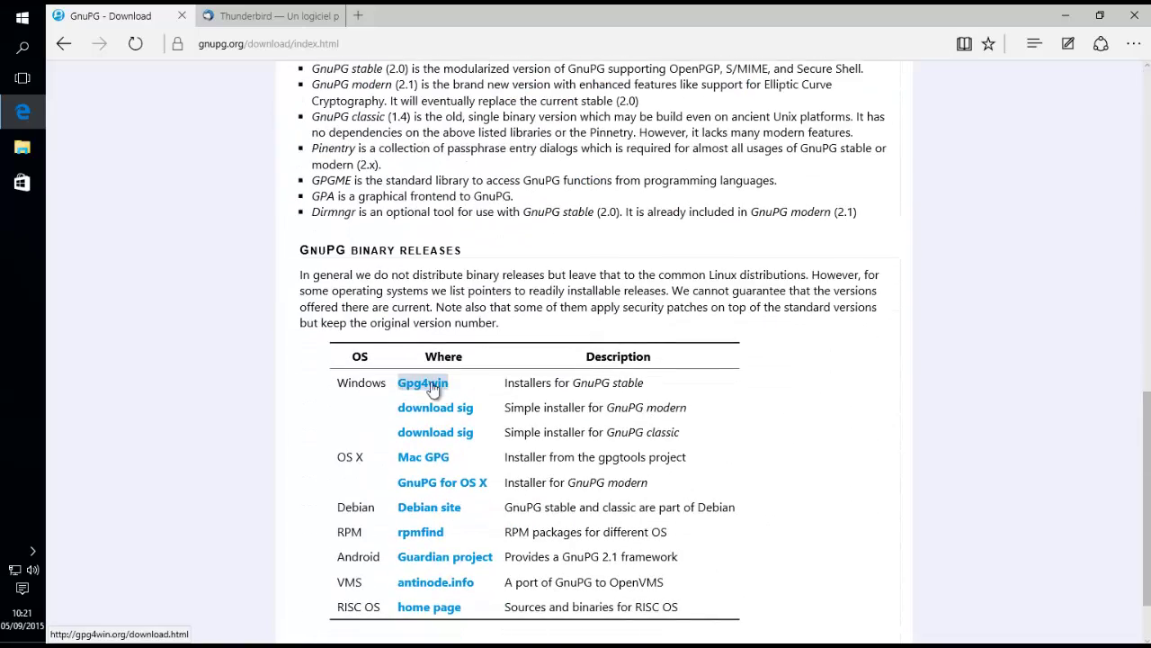
click(442, 384)
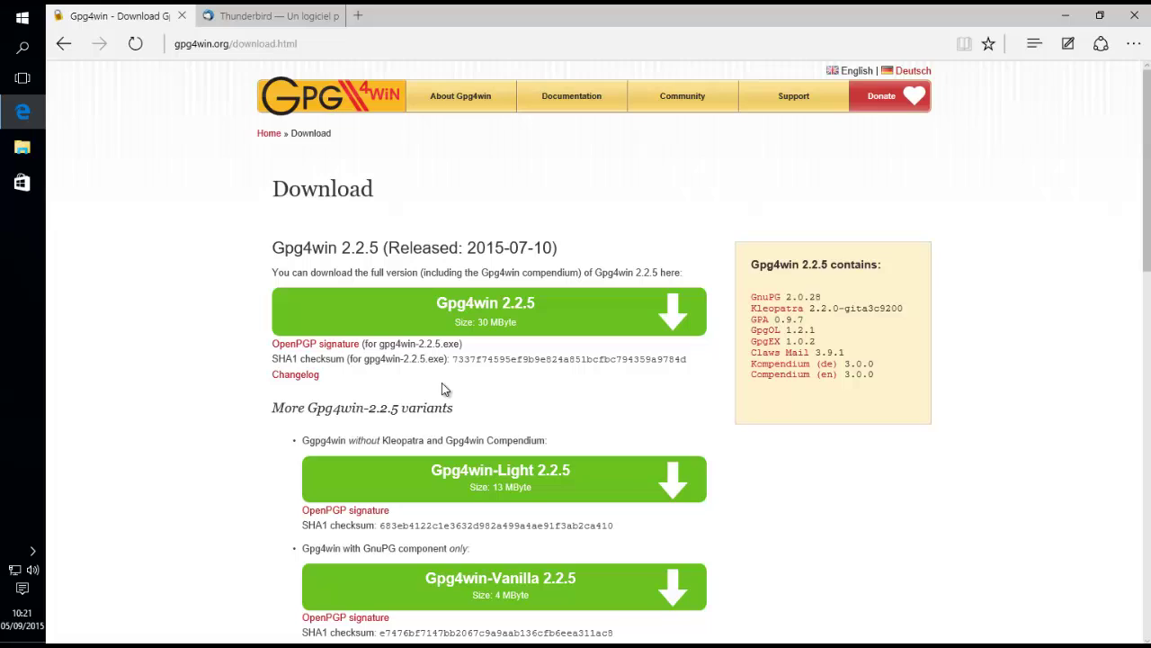
click(531, 319)
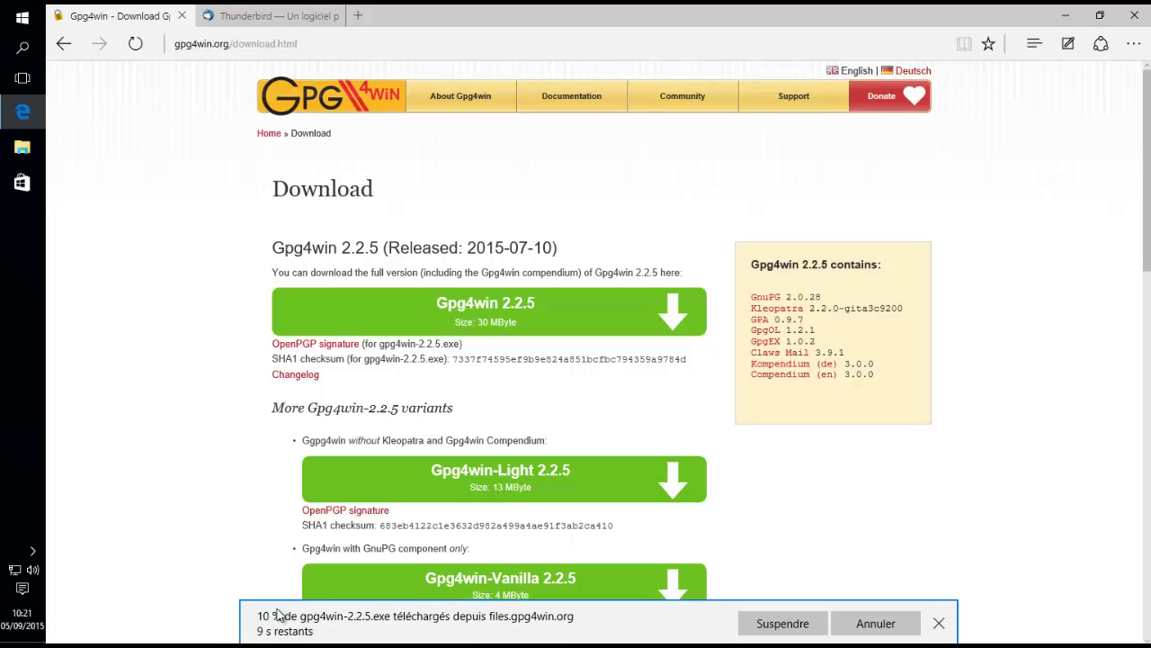
click(874, 622)
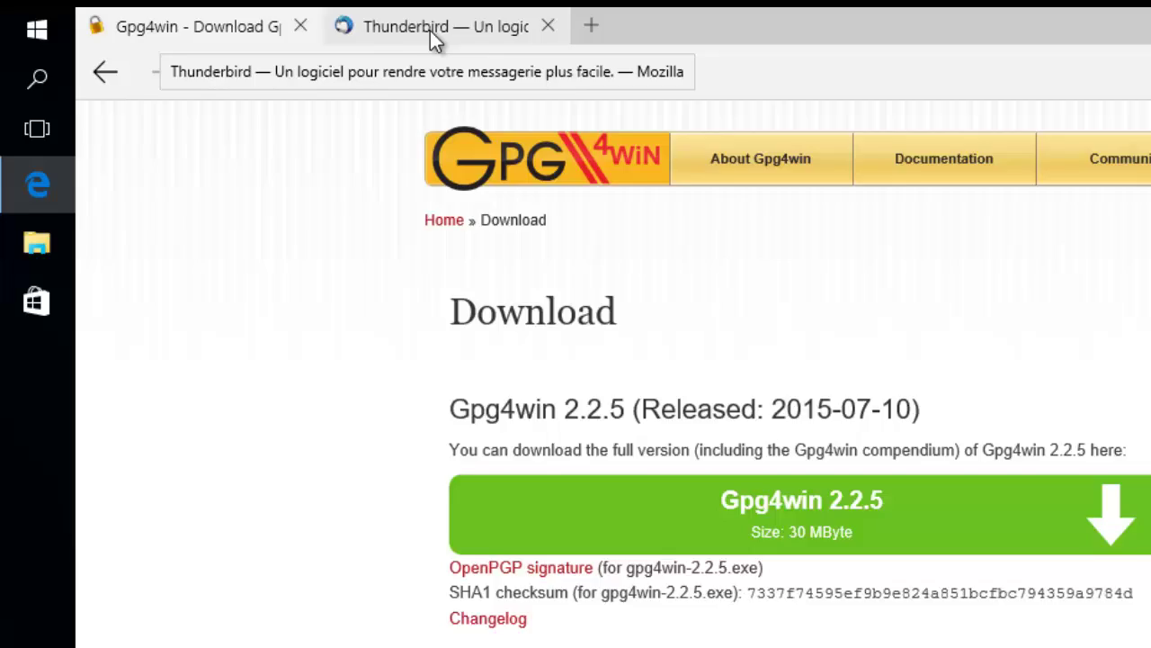
- Download Thunderbird from the Téléchargement gratuit page, then minimize Edge to show both desktop installers
click(264, 25)
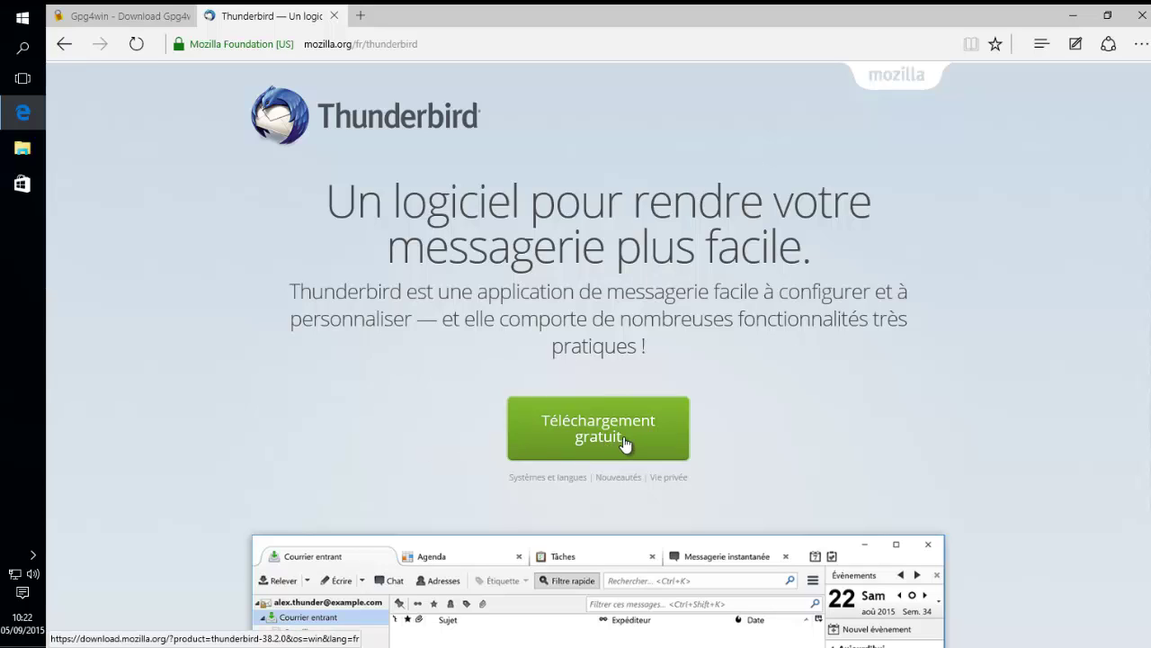
click(625, 442)
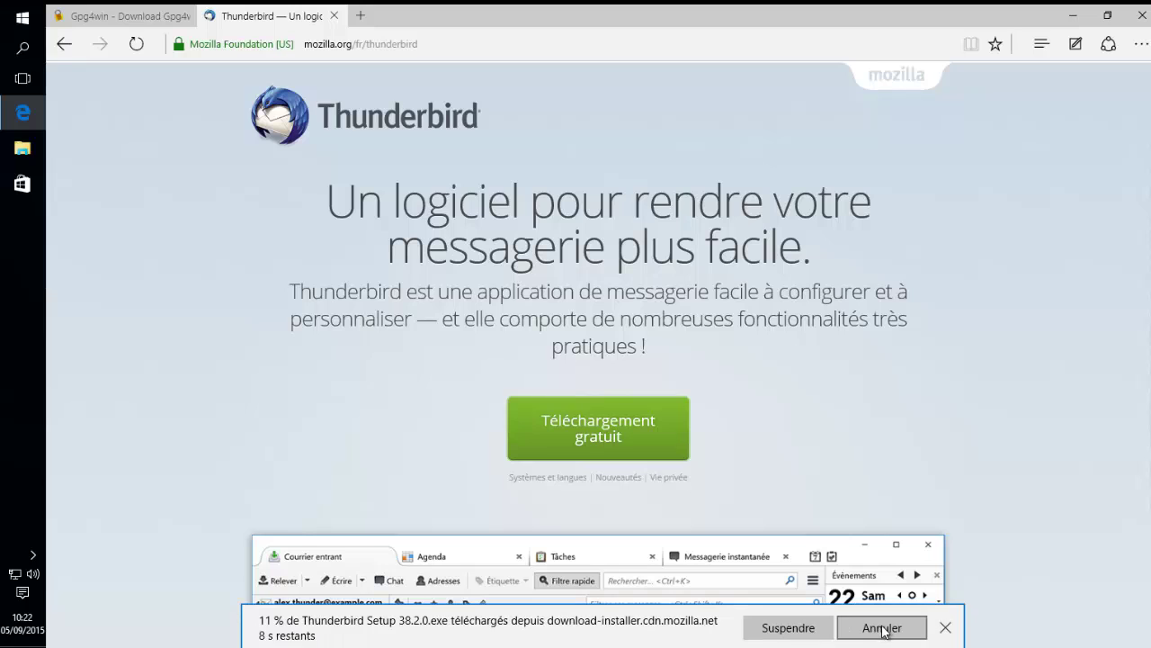
click(883, 628)
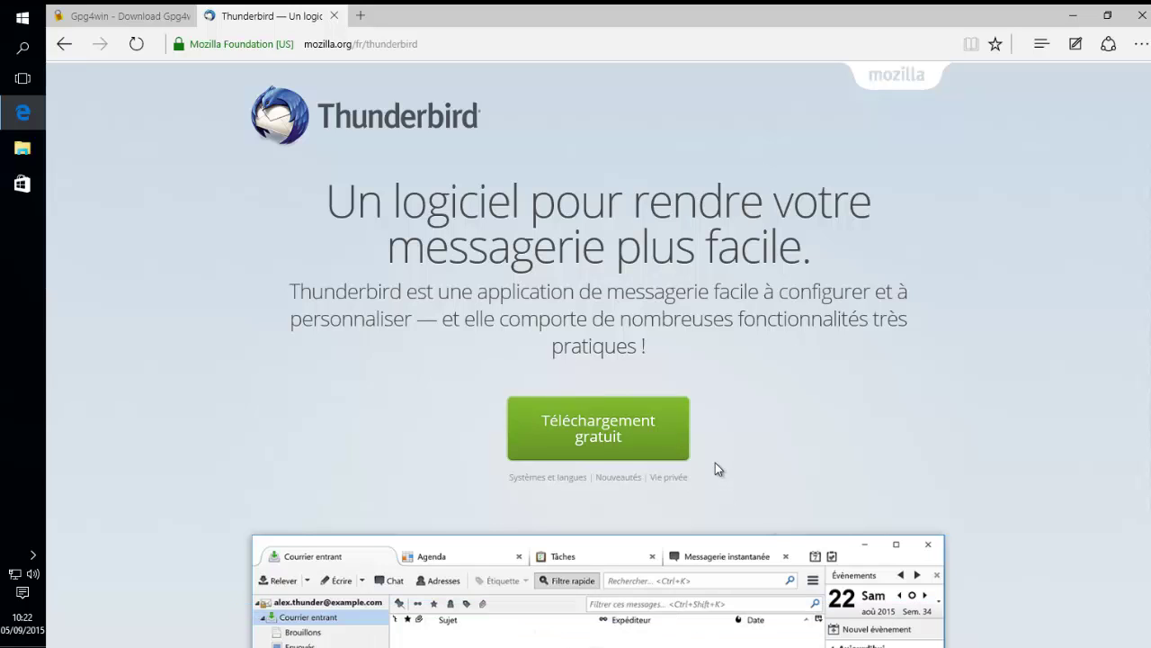
click(1073, 15)
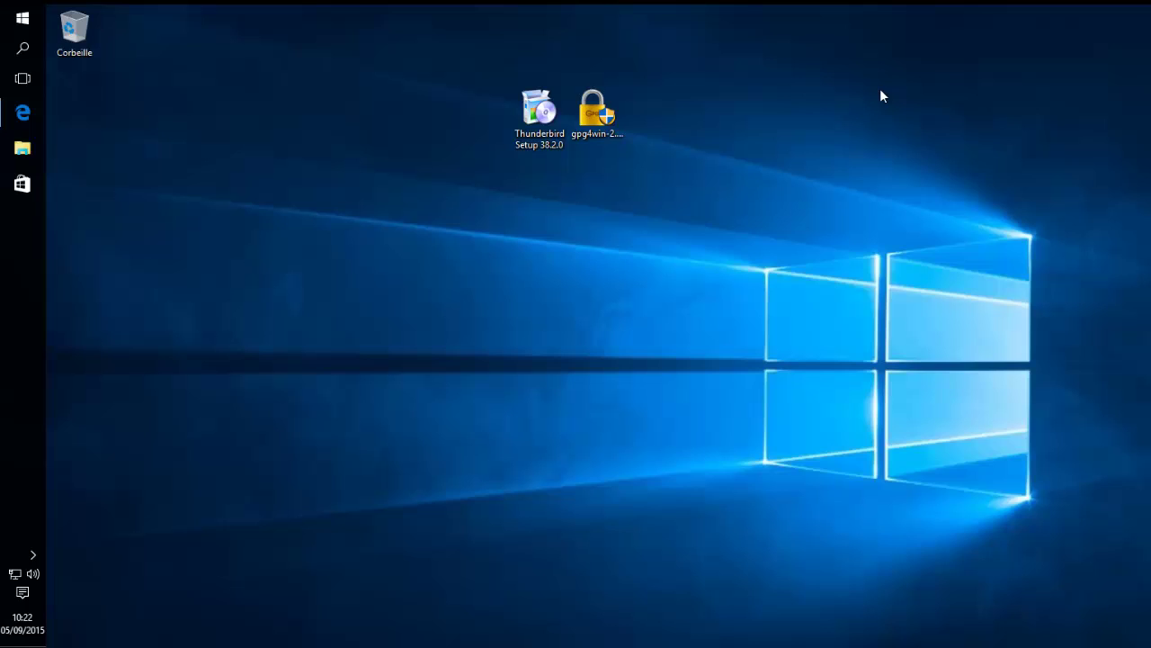
- Launch the gpg4win installer from the desktop, allowing changes and confirming the language
click(537, 126)
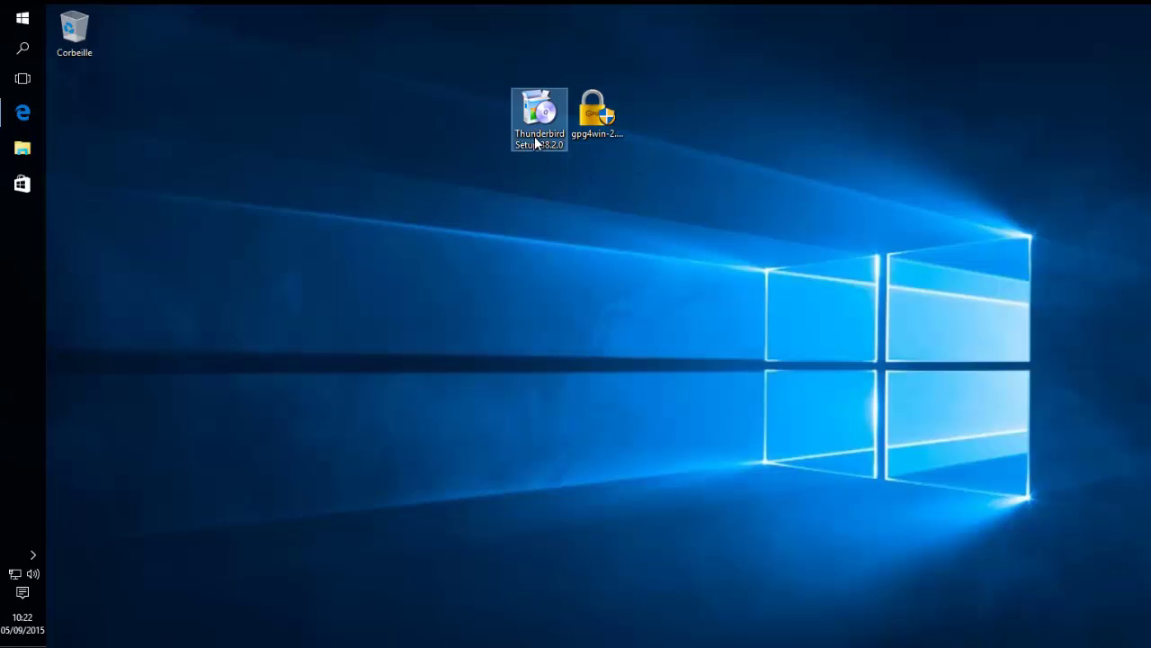
click(521, 254)
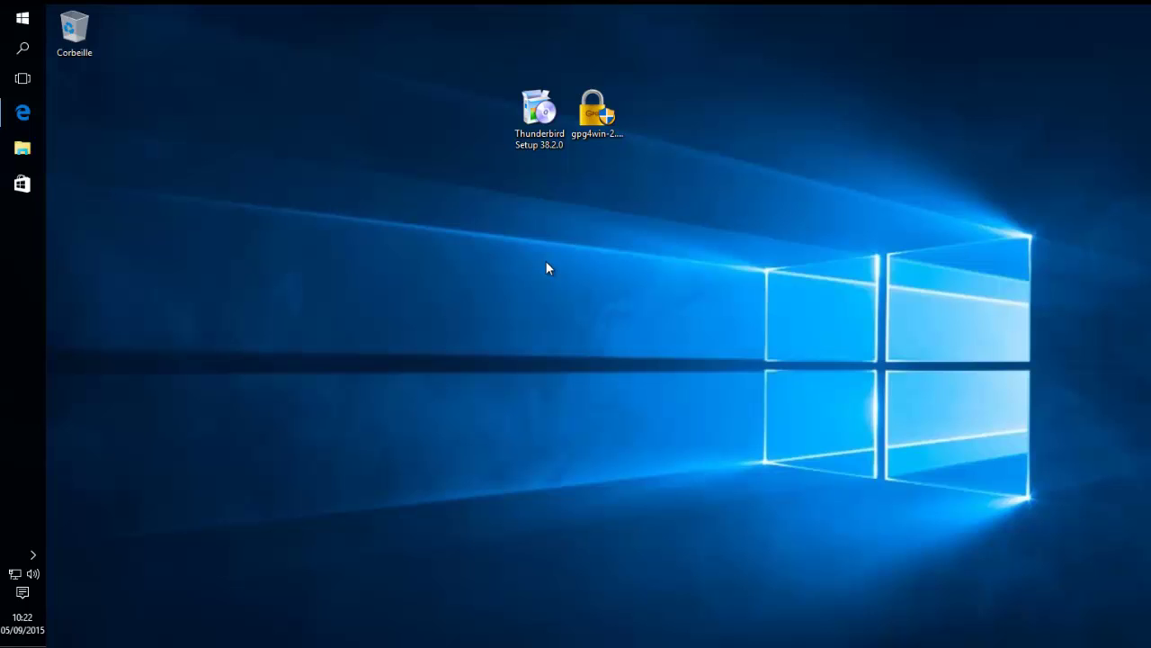
double_click(598, 133)
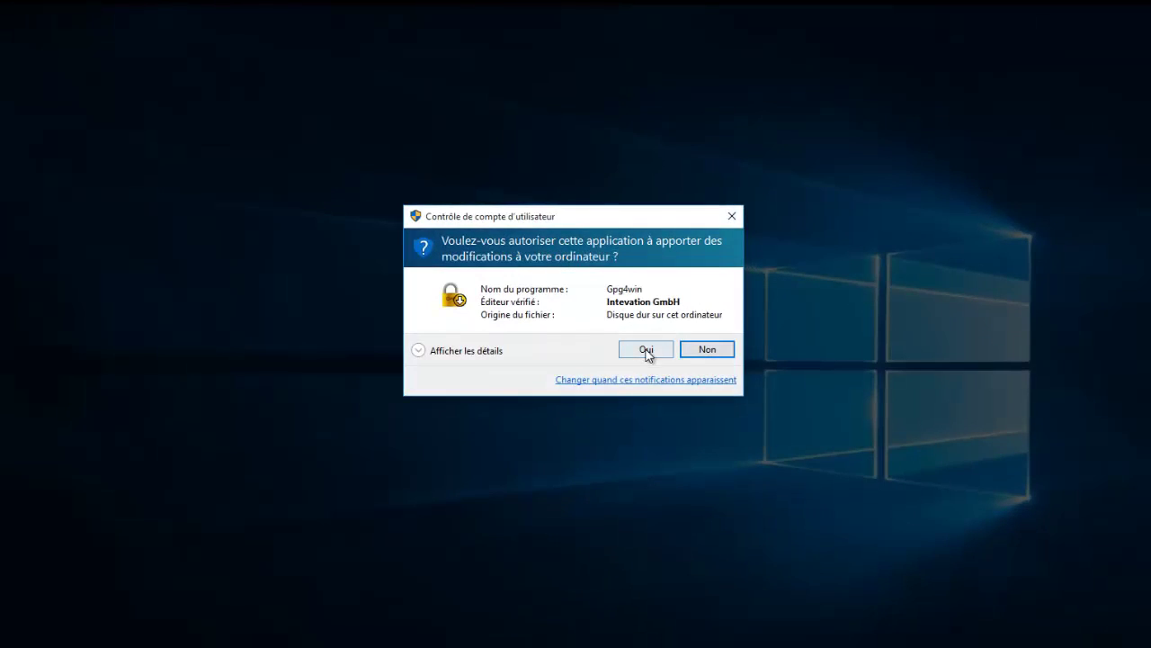
click(646, 350)
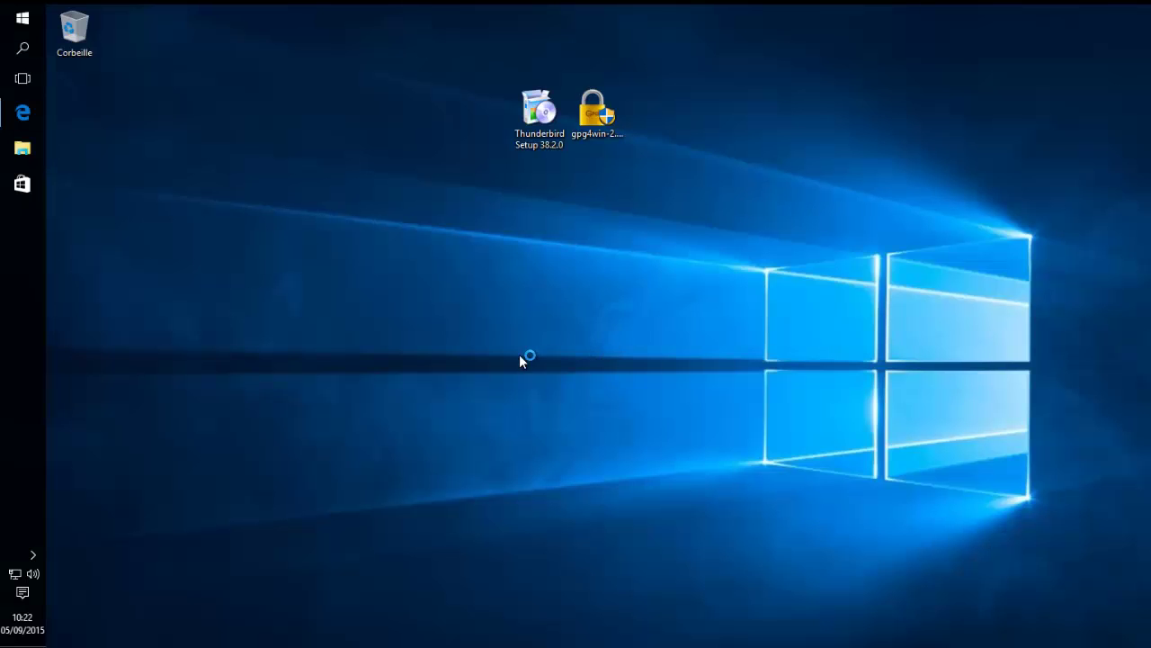
click(600, 368)
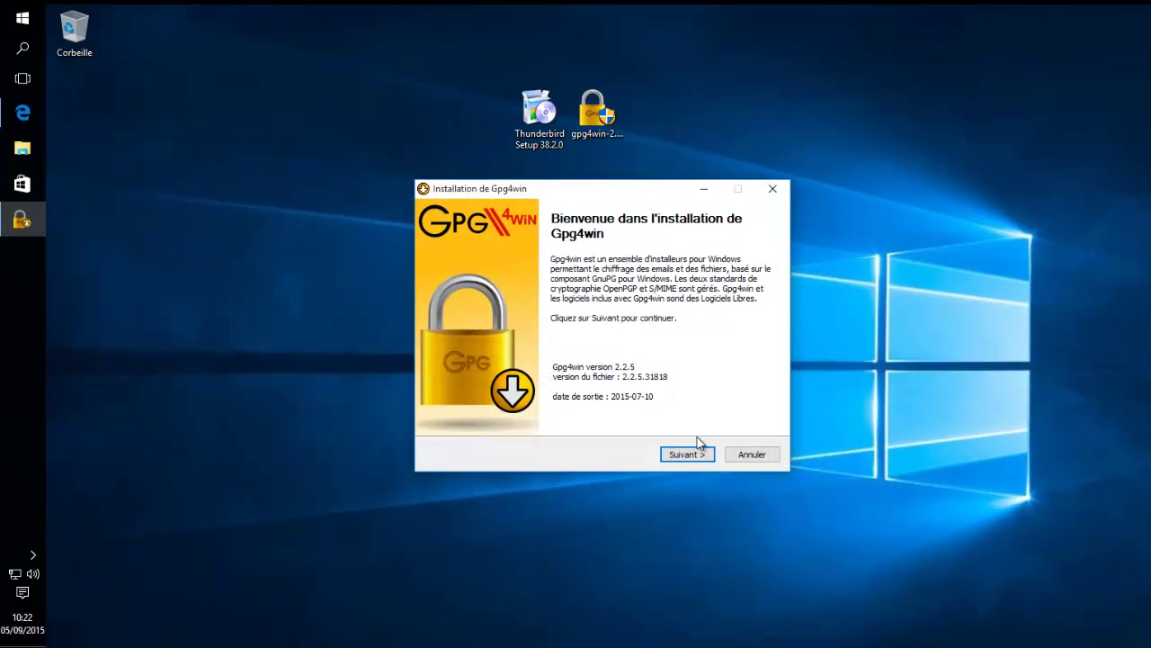
- Install with the default licence, components, folder and Start menu shortcuts, then close the installer
click(683, 454)
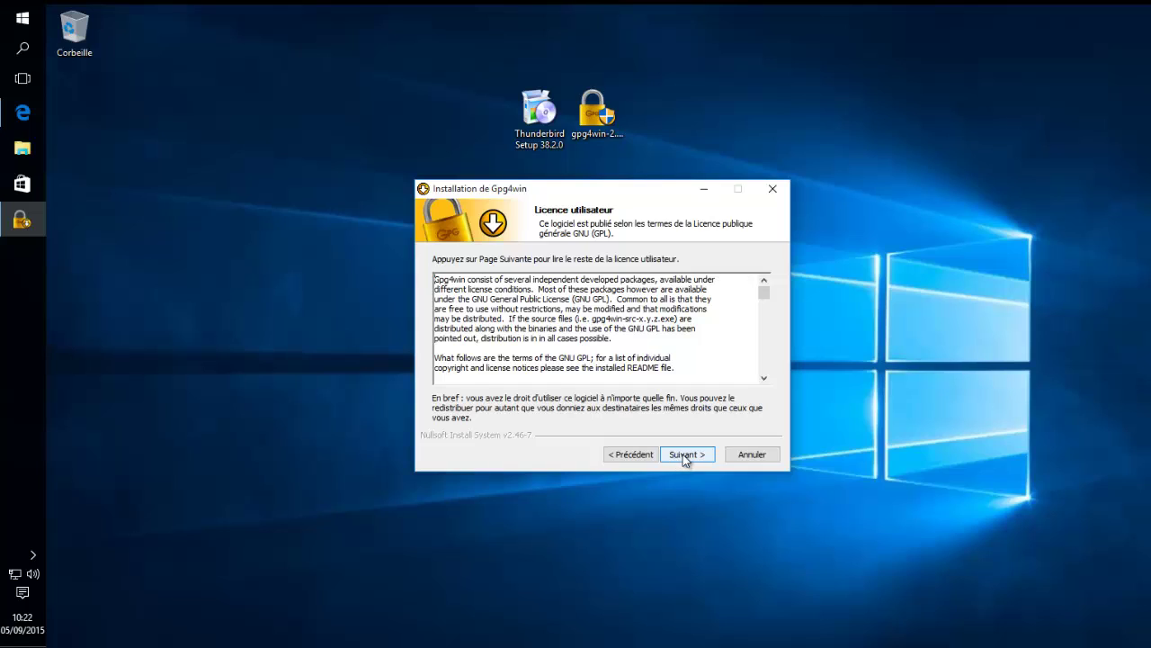
click(684, 456)
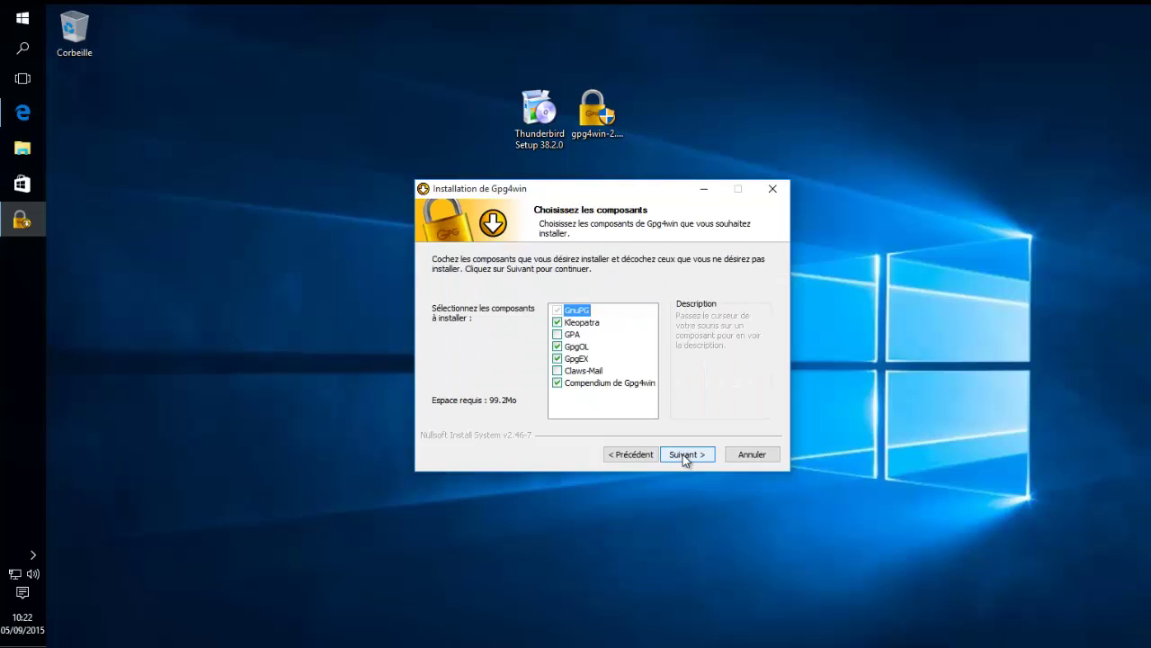
click(685, 455)
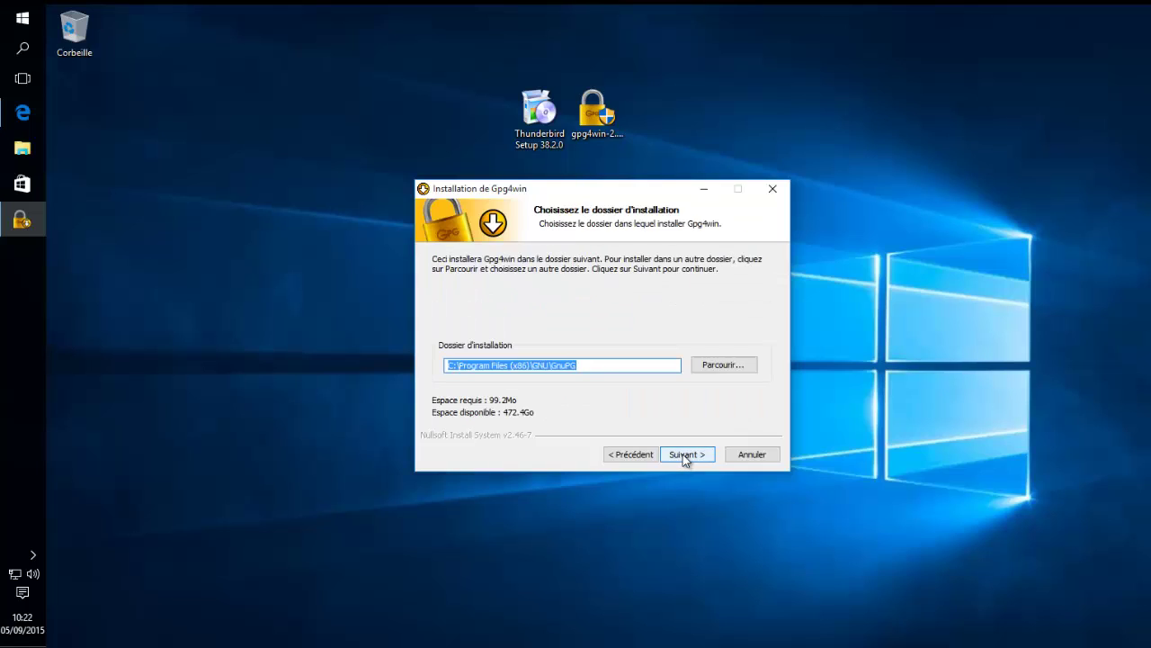
click(684, 457)
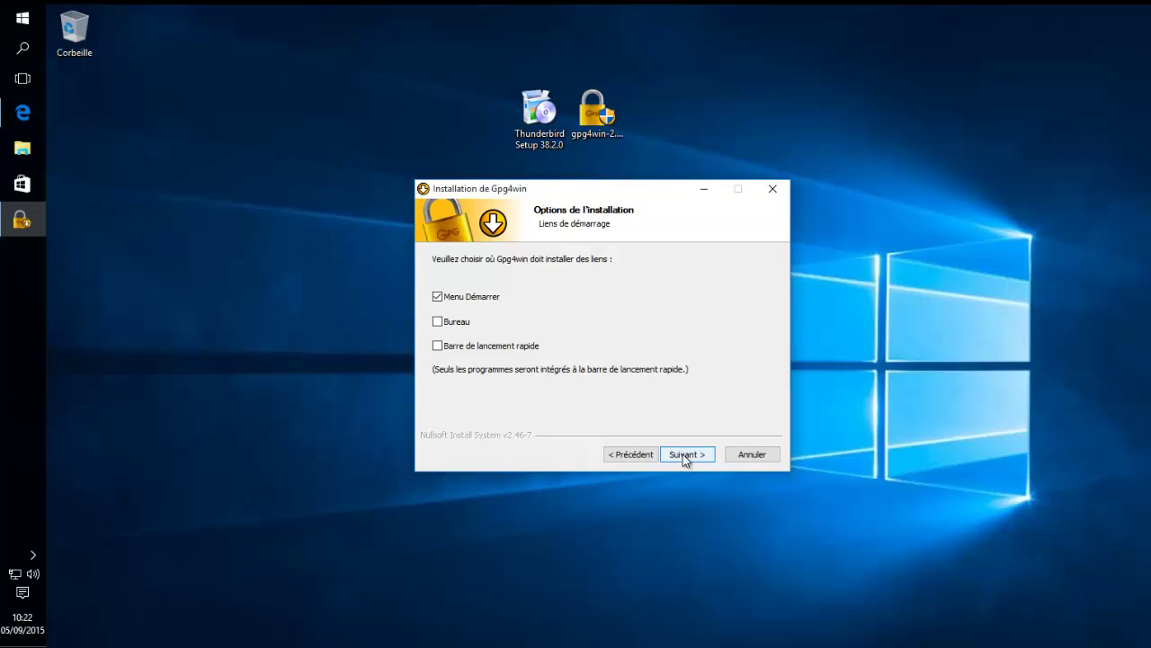
click(684, 456)
click(684, 456)
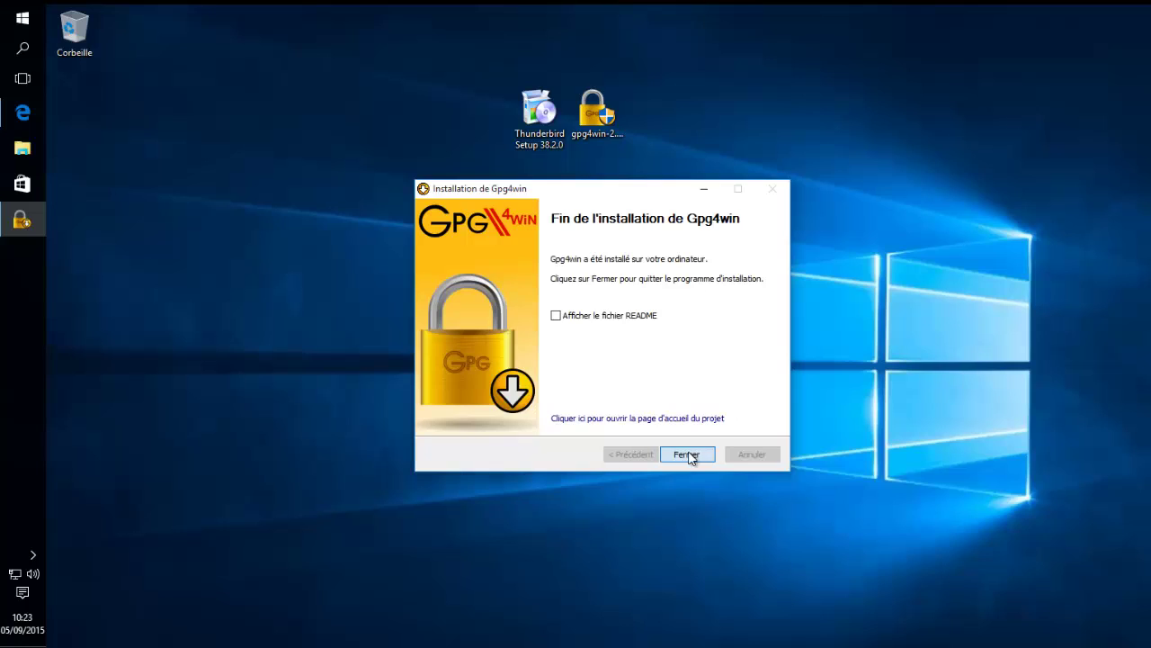
click(687, 454)
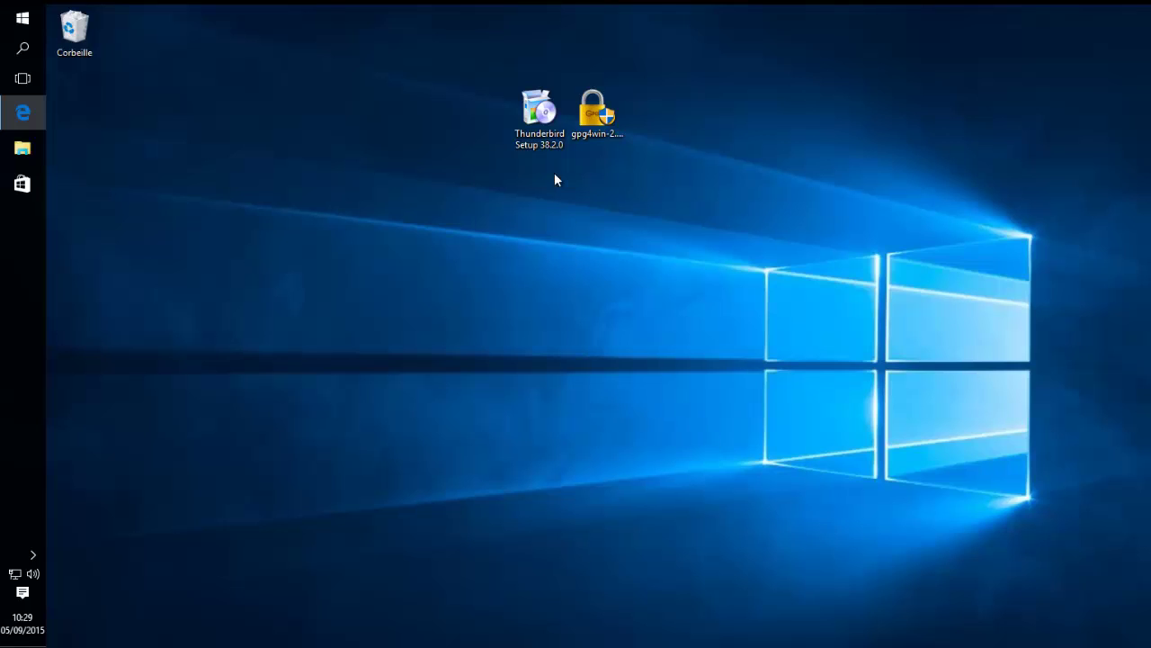
- Run Thunderbird Setup 38.2.0 with the Standard installation type, then finish and launch it
double_click(539, 113)
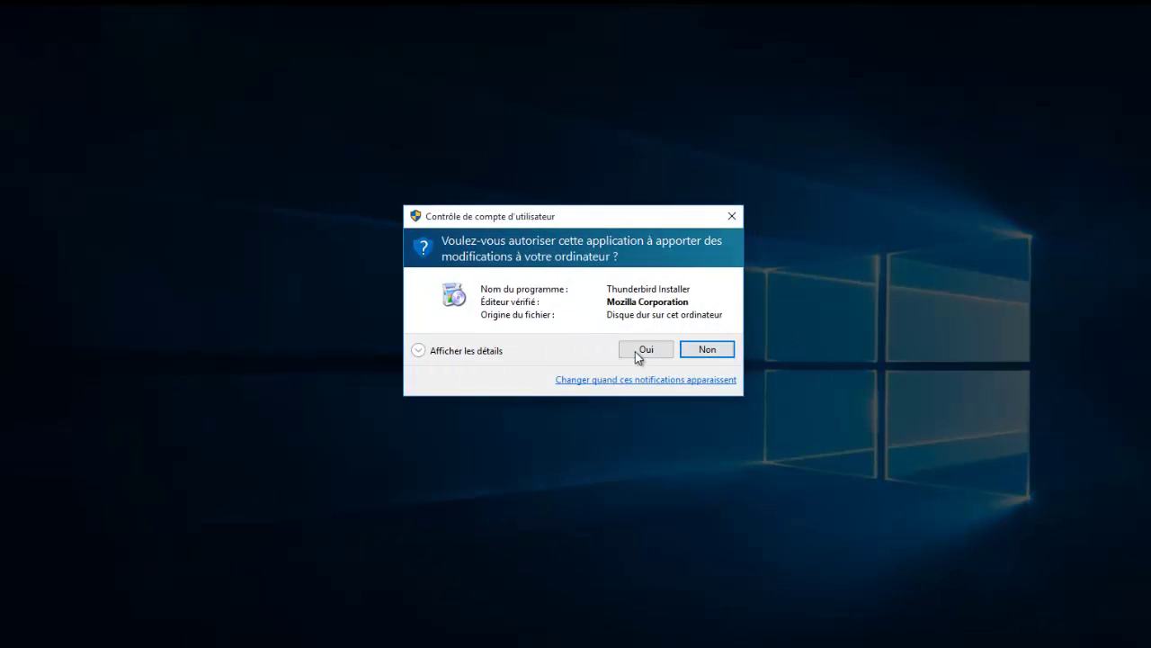
click(639, 350)
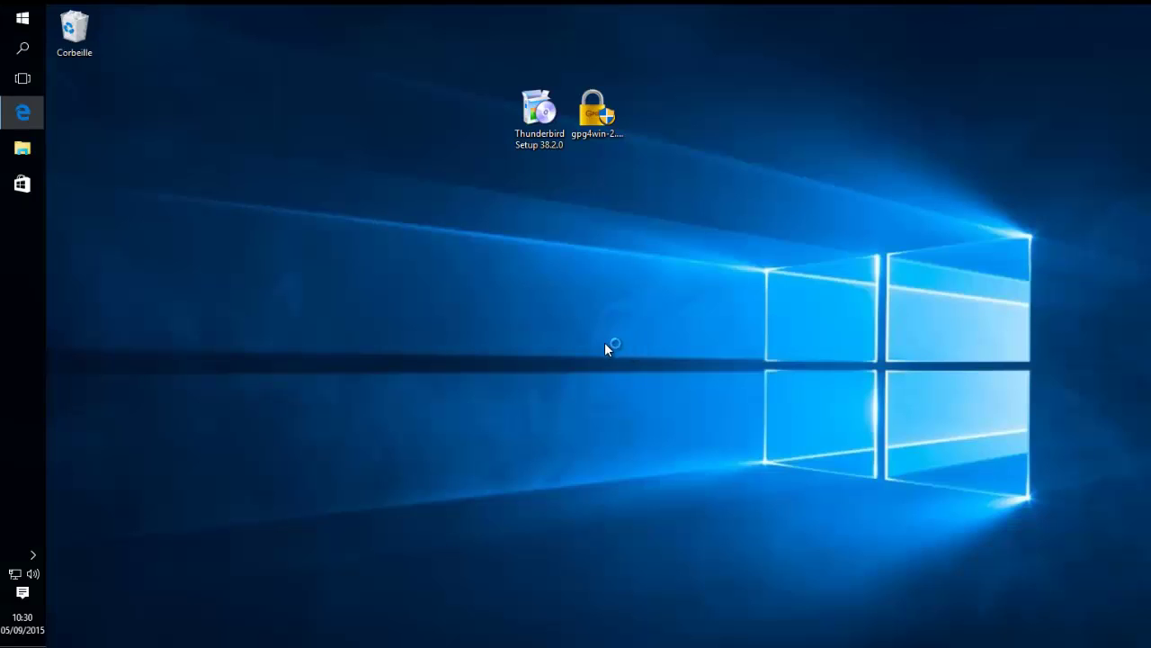
click(686, 456)
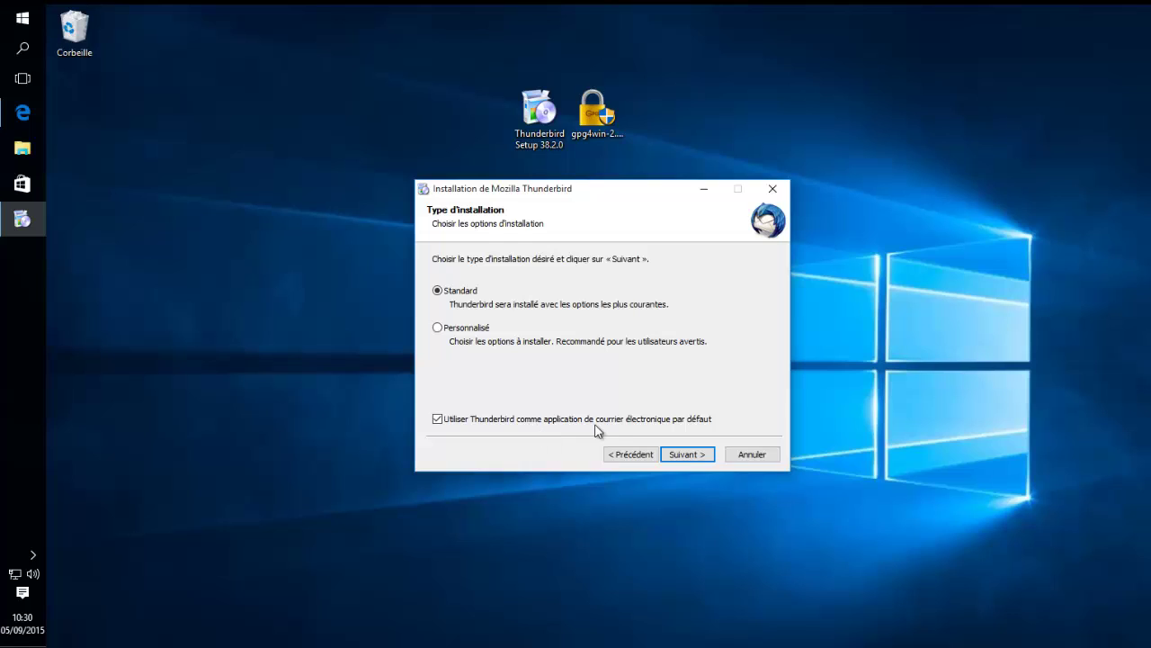
click(682, 456)
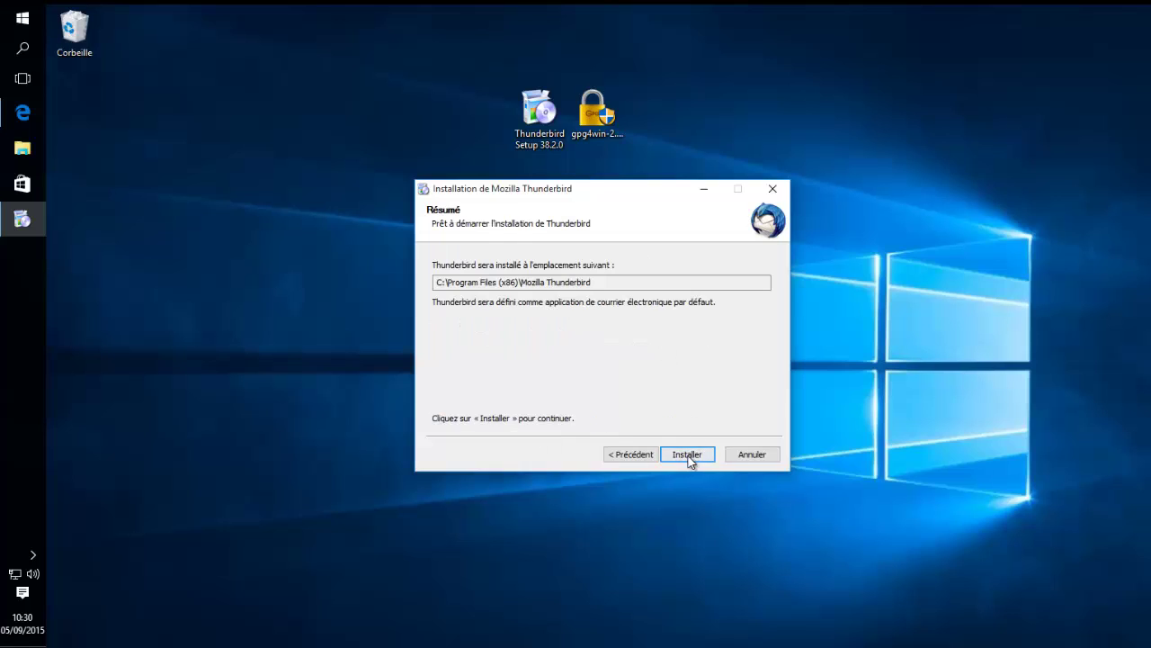
click(689, 456)
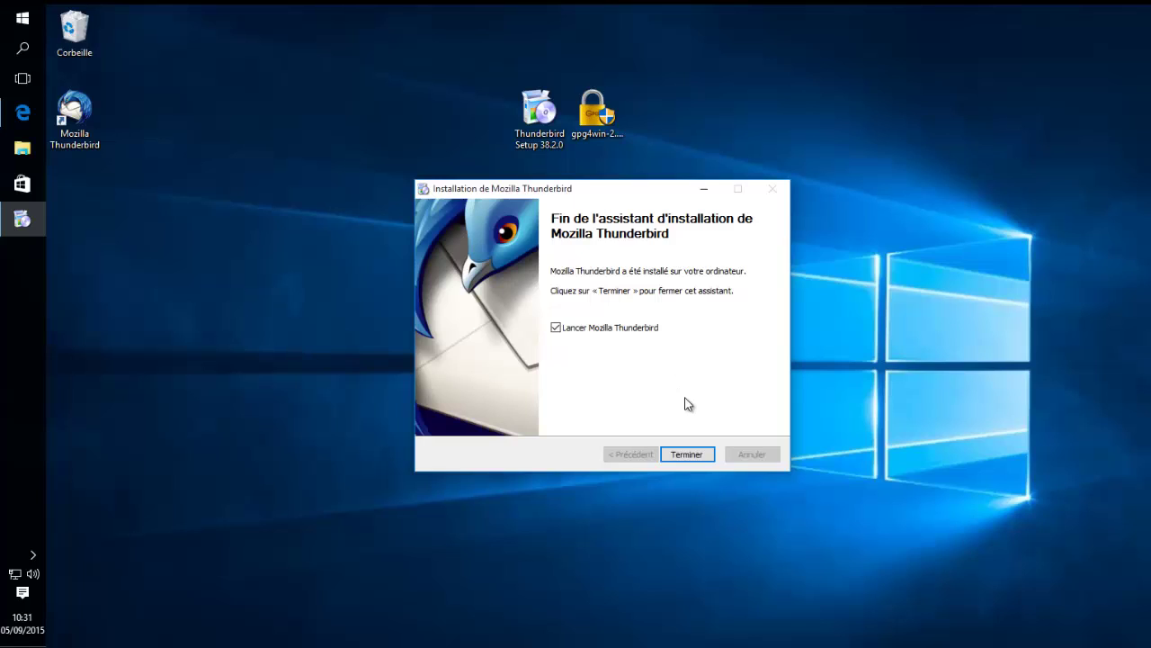
click(679, 456)
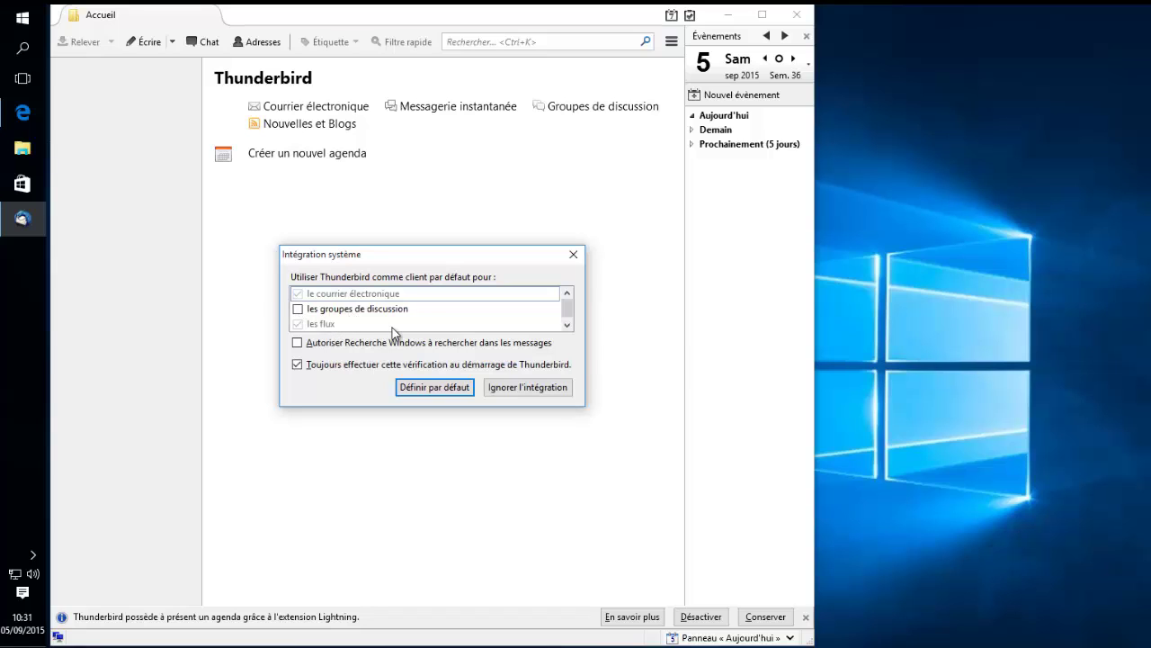
- Choose Définir par défaut, then skip the new-address offer to use an existing address
click(424, 390)
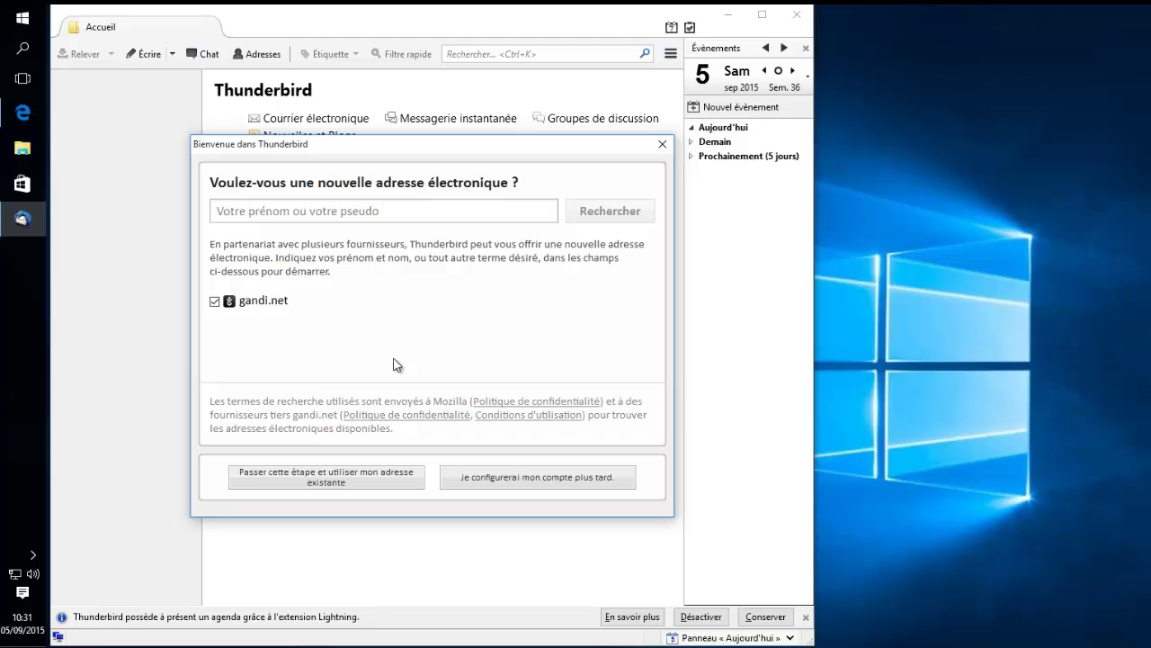
click(325, 476)
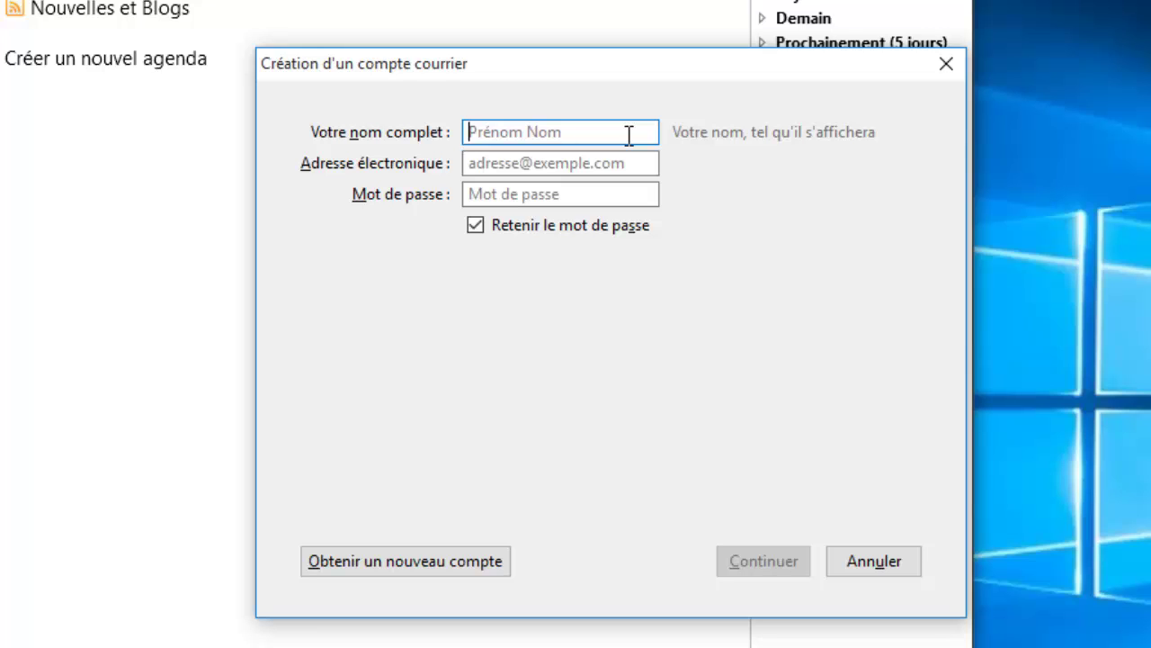
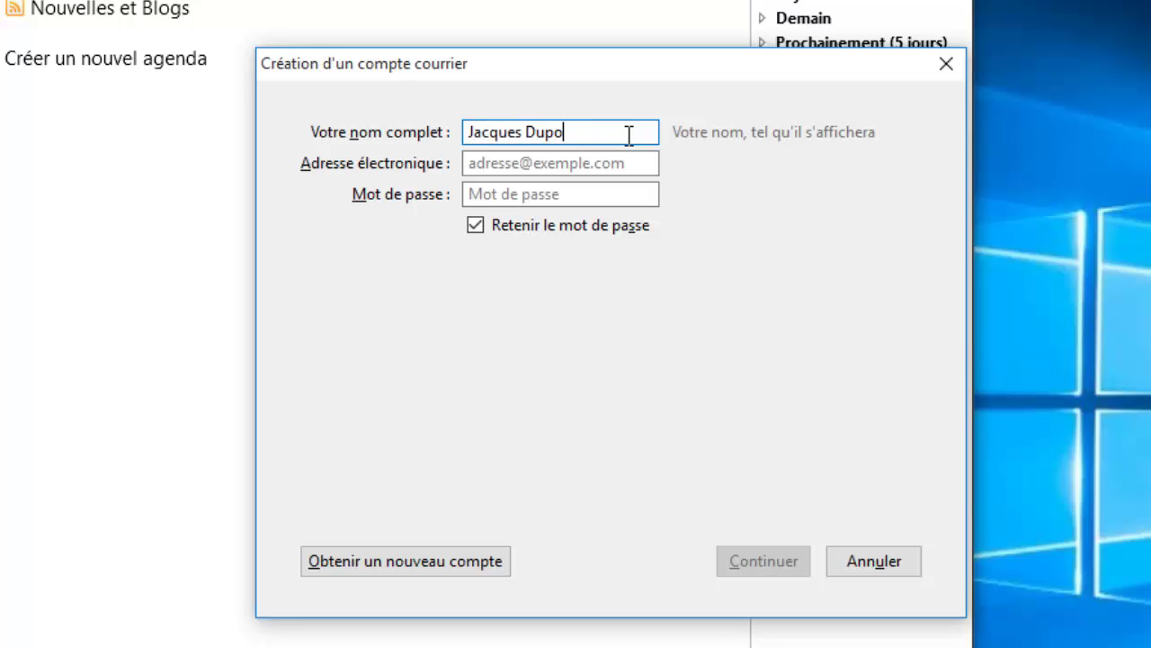
- Enter the user's full name, Gmail address and password, then detect the imap.gmail.com and smtp.gmail.com settings
text(d)
key(Tab)
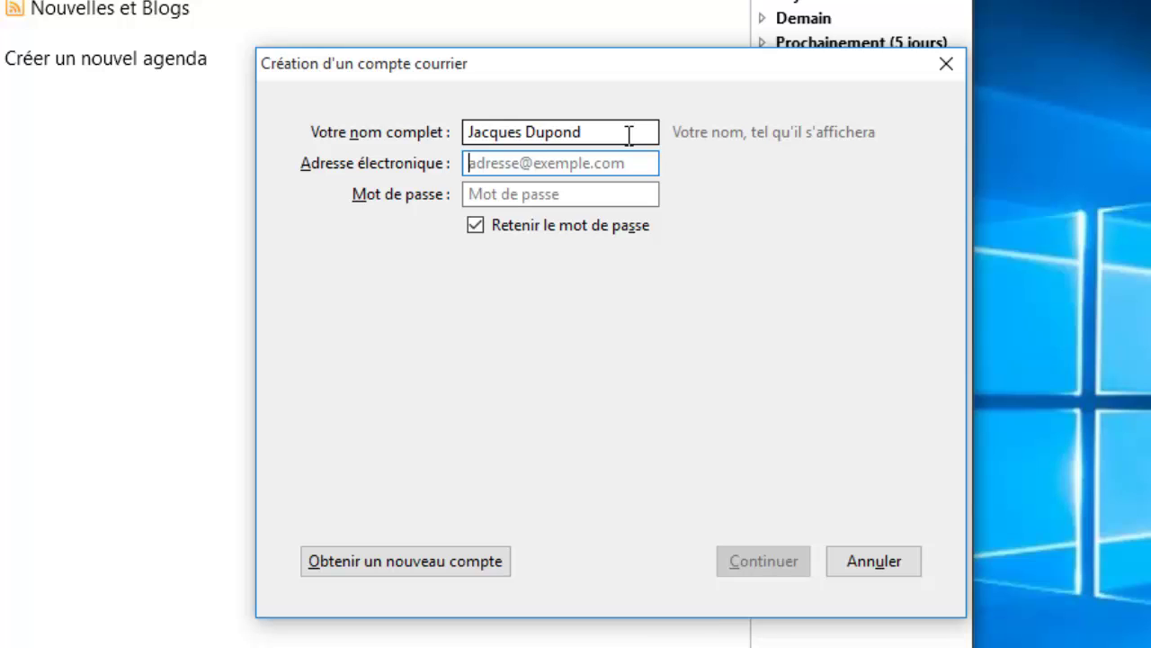
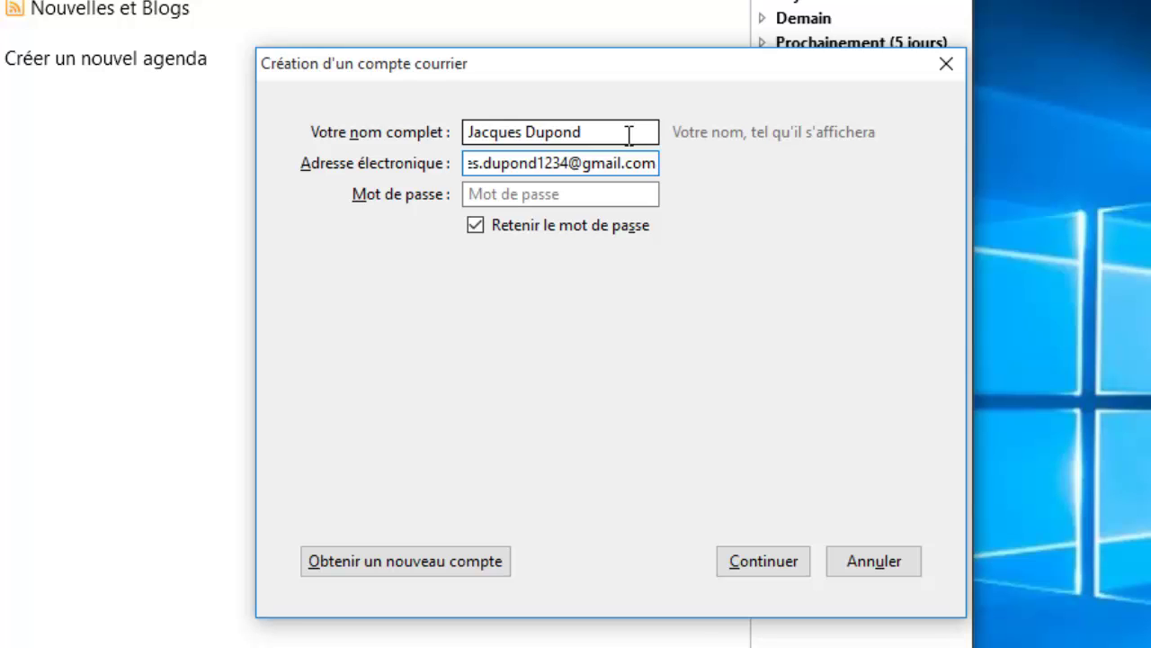
key(Tab)
text(•••••••)
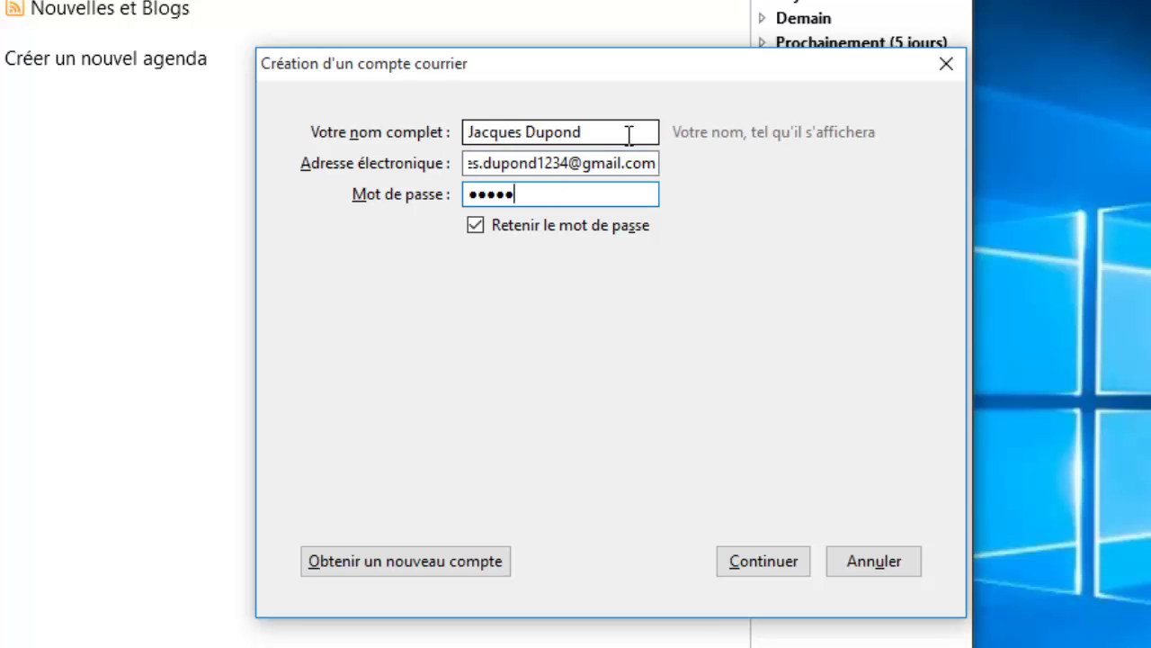
text(•••)
click(754, 559)
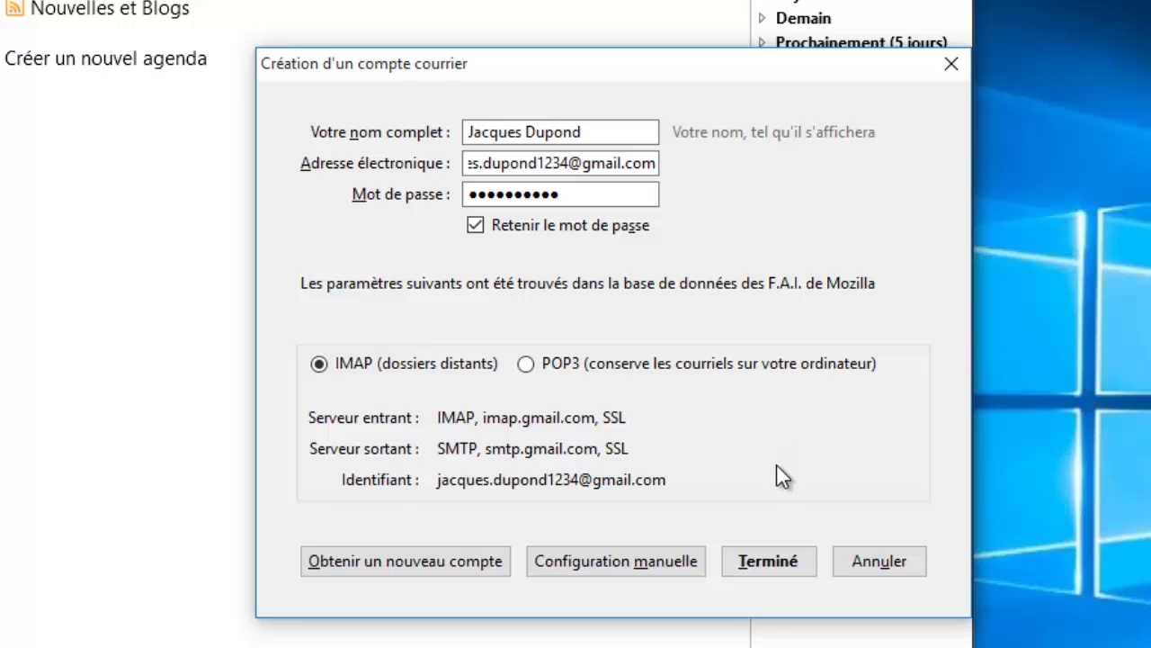
- Finish the account with Terminé, sign in with the Google account password, and authorise Thunderbird's access
click(768, 558)
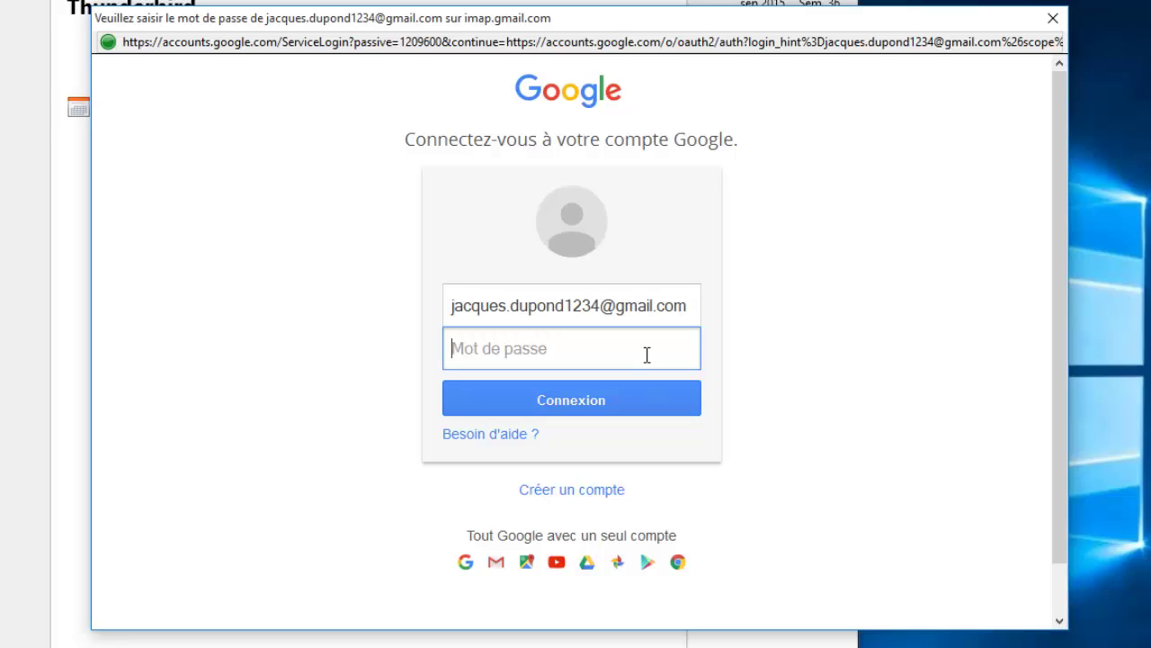
text(********)
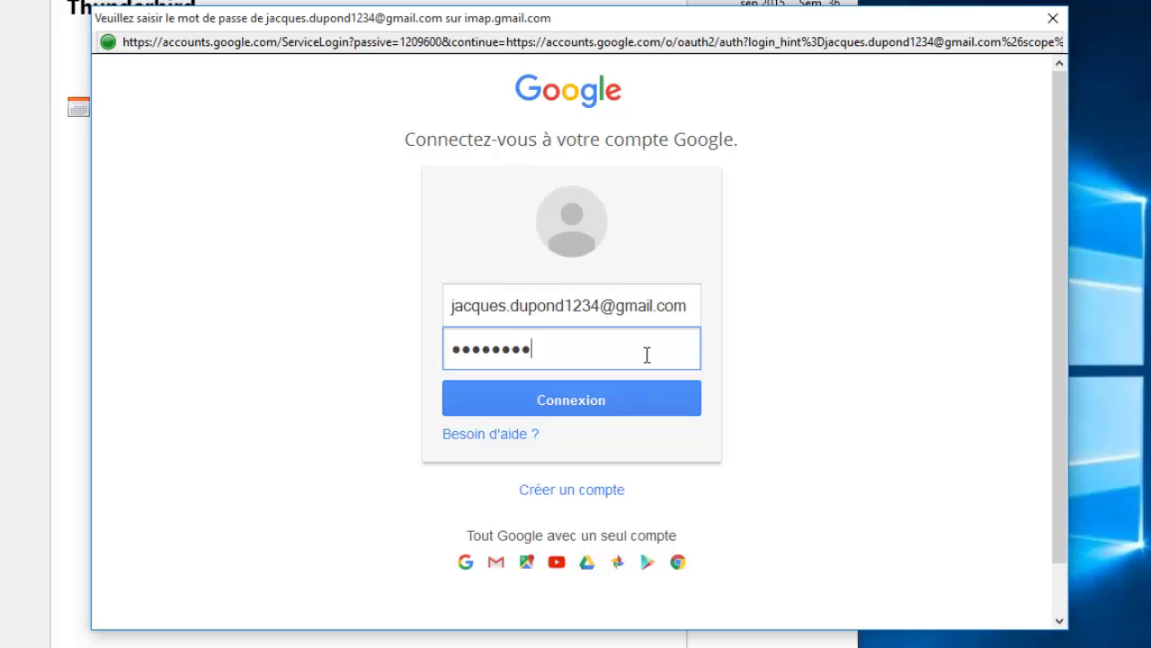
text(**)
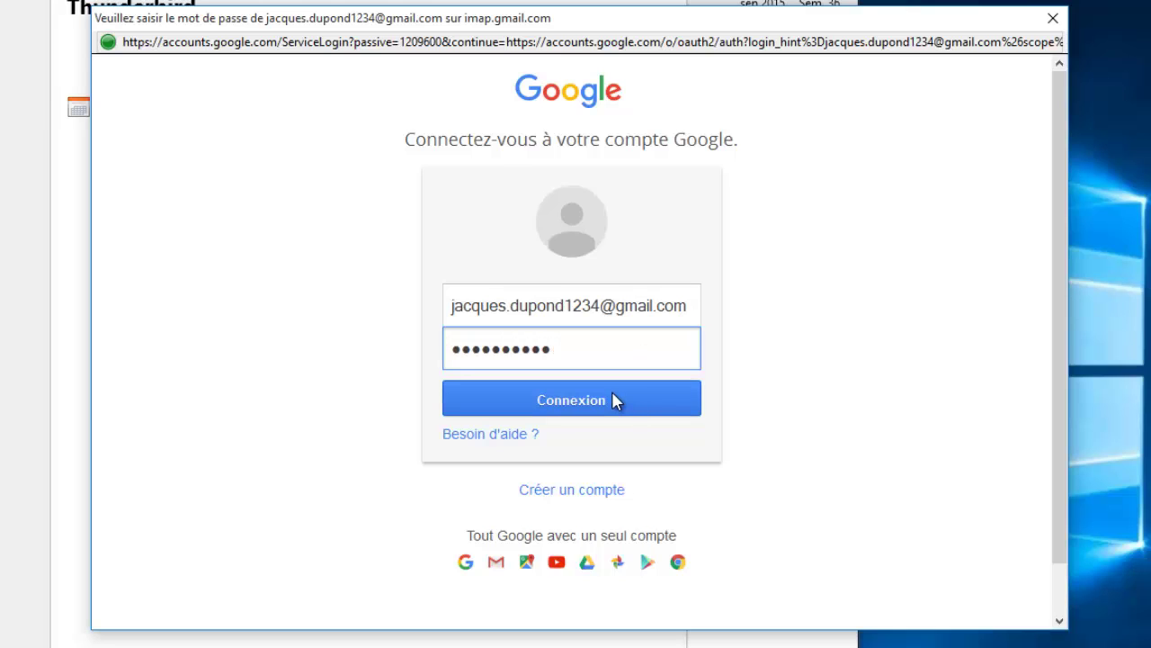
click(612, 390)
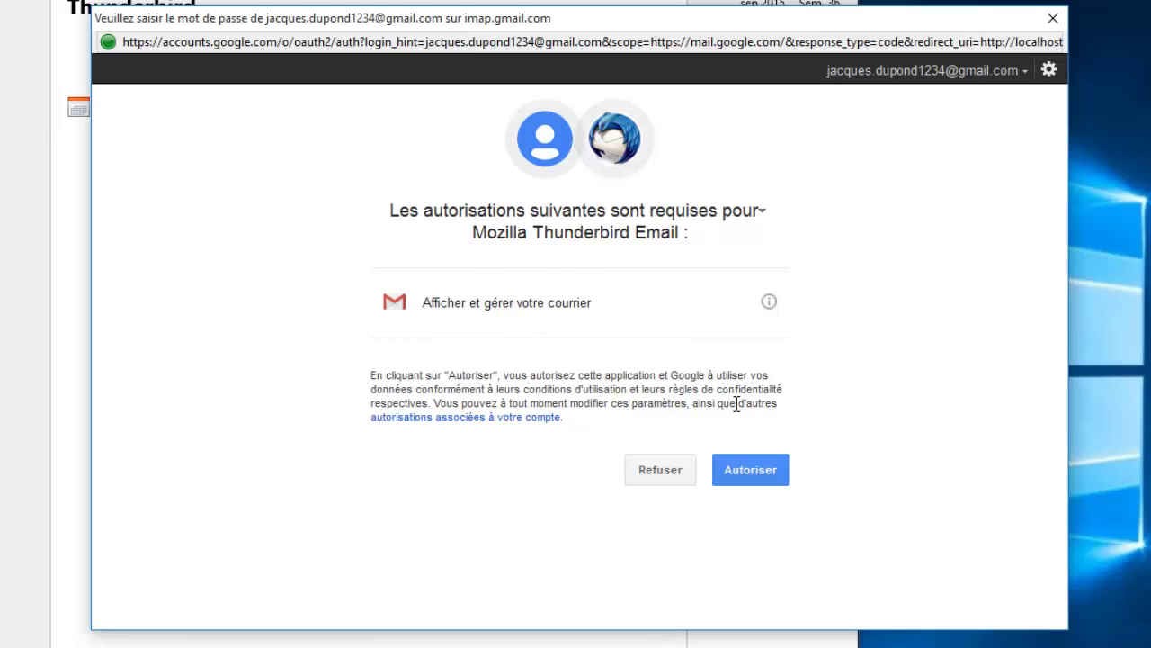
click(755, 474)
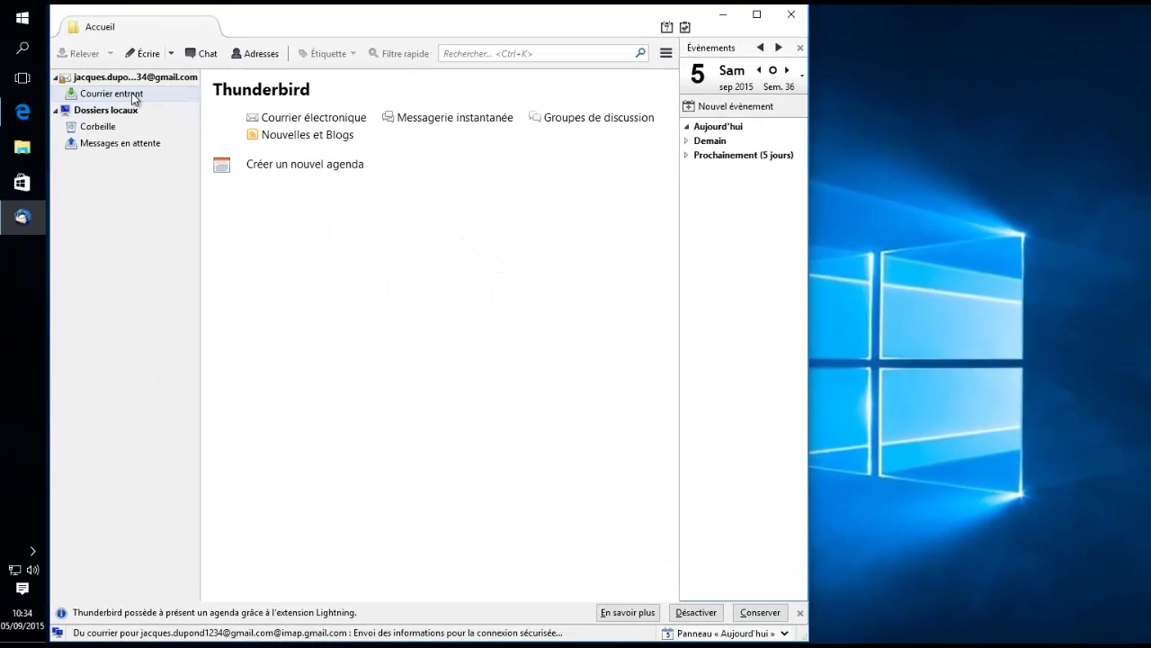
- Open the Courrier entrant inbox, close the Événements pane, and drag the window wider
click(116, 93)
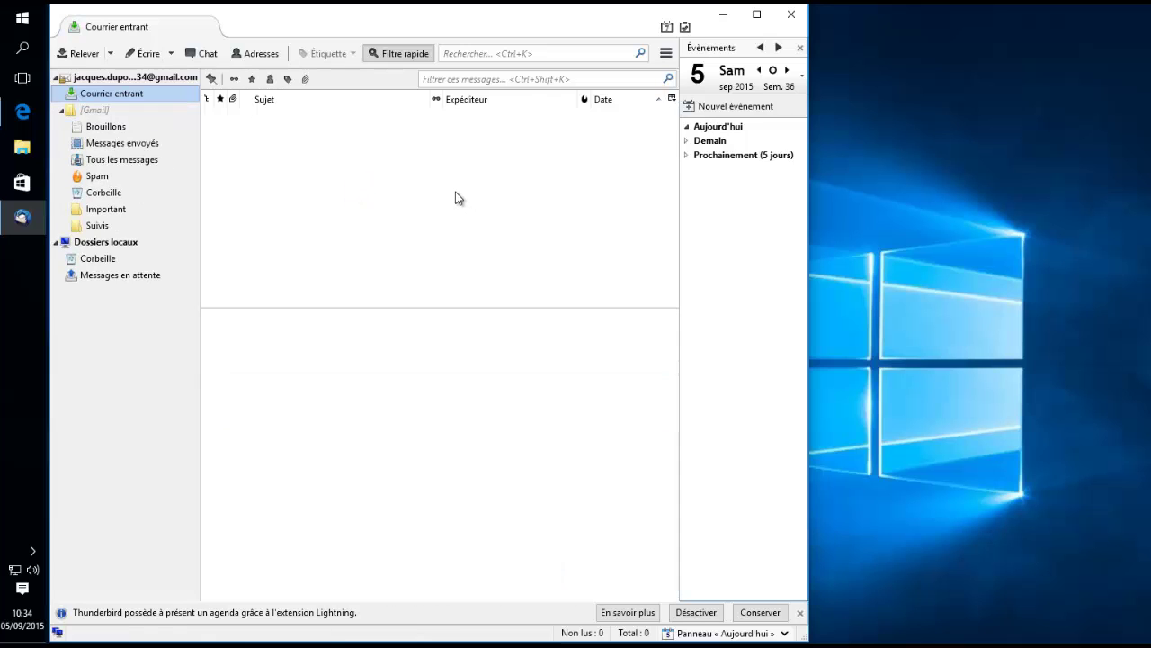
click(800, 49)
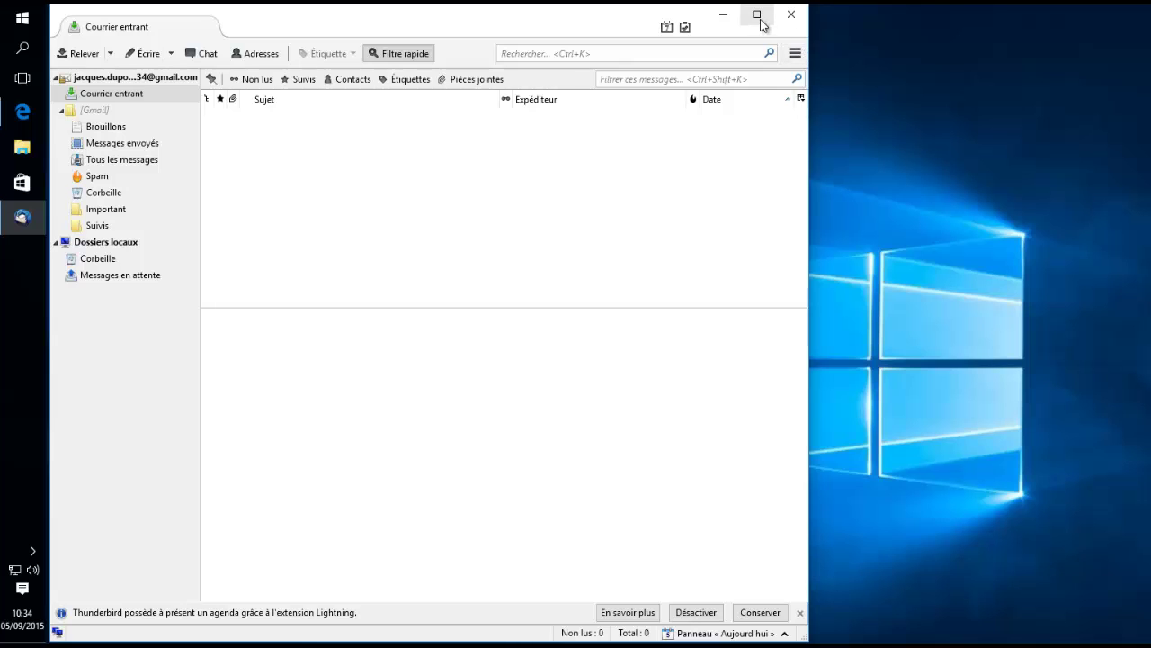
drag(810, 149, 1071, 153)
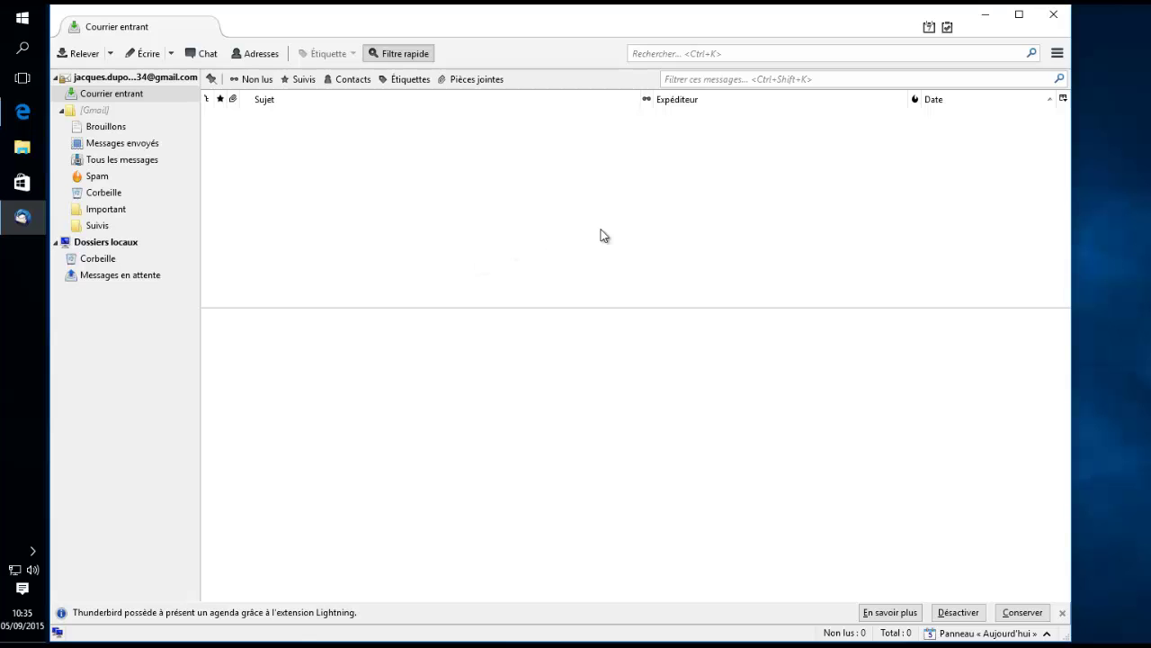
click(1057, 53)
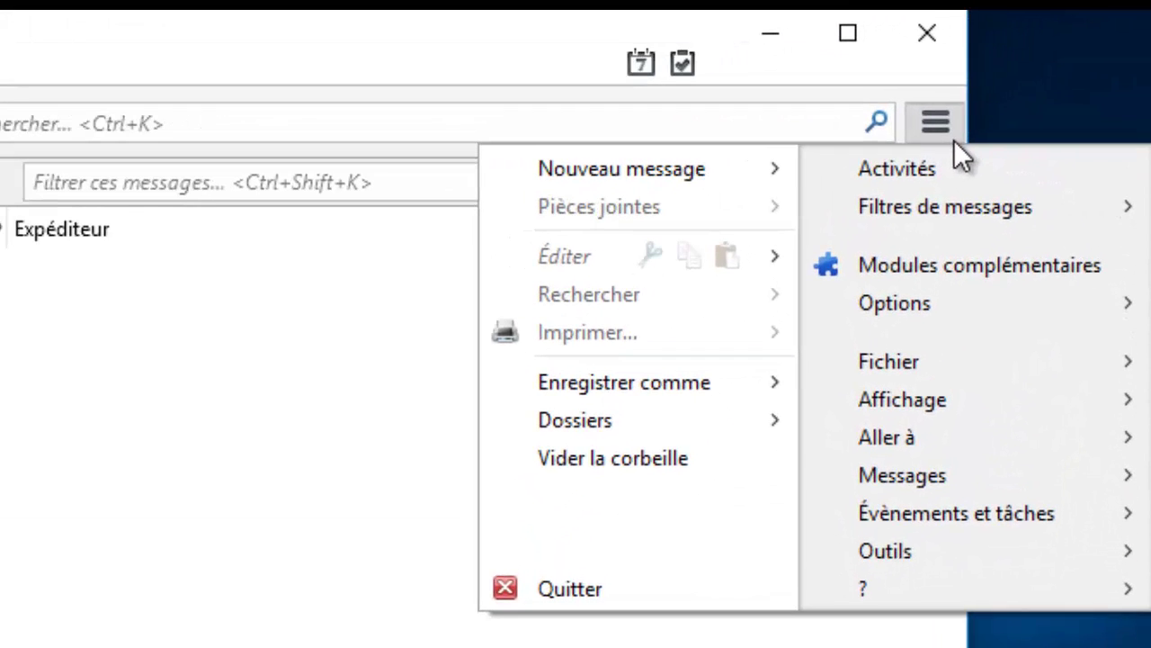
- Search the add-ons manager for 'enigmail' and install Enigmail 1.8.2
click(940, 264)
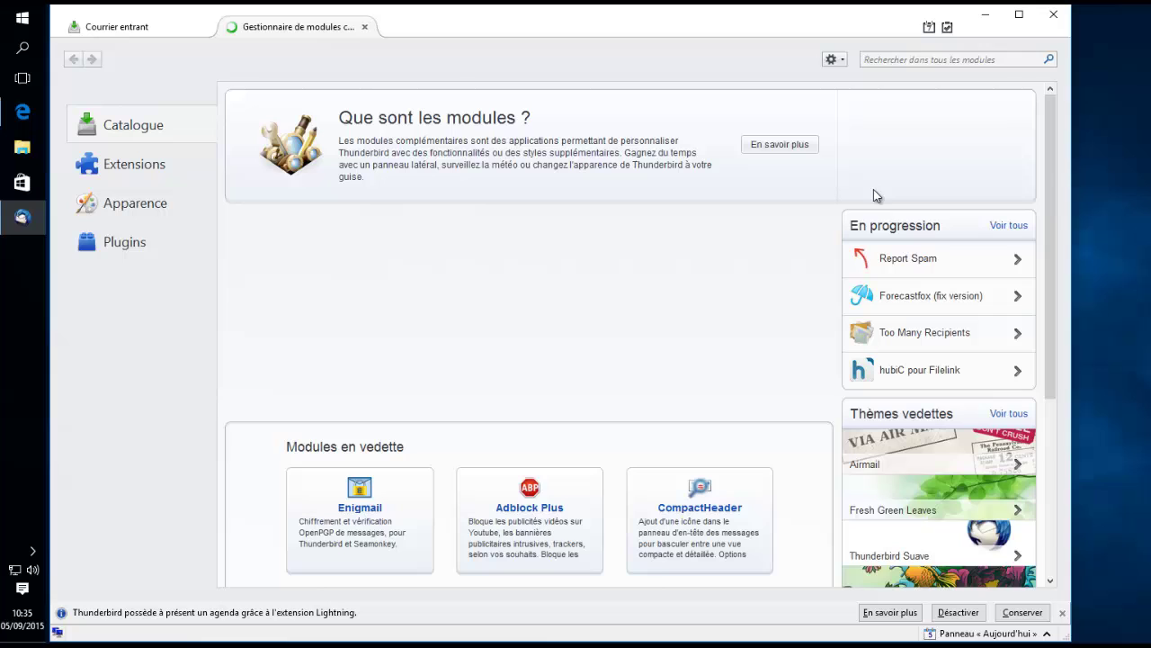
click(910, 59)
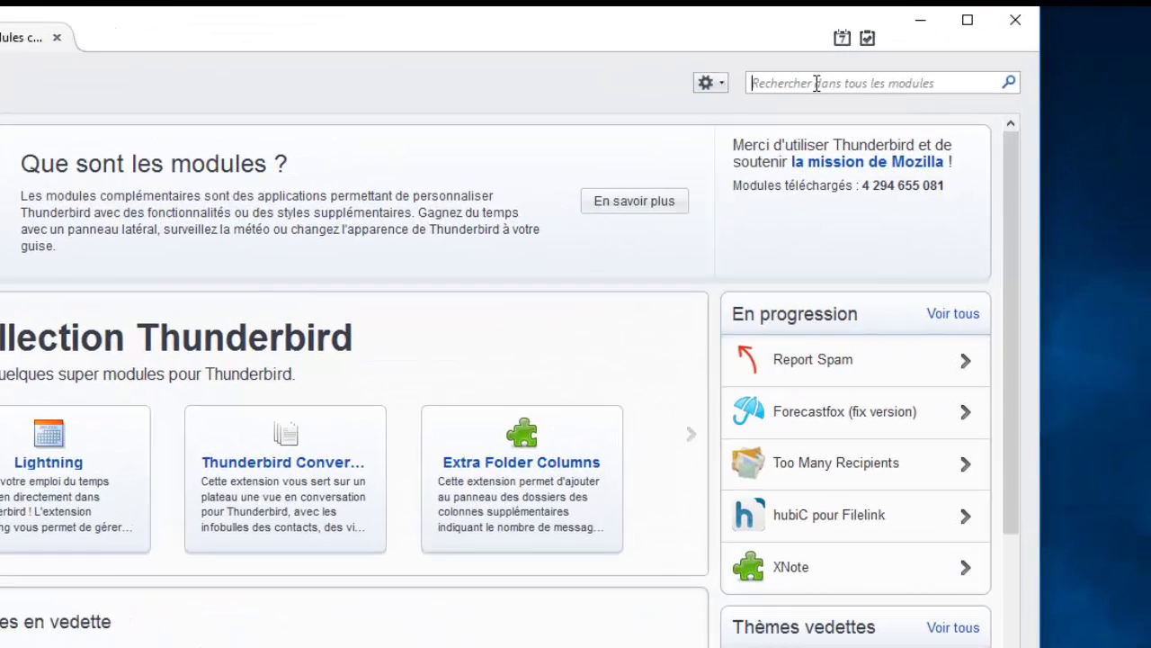
text(enig)
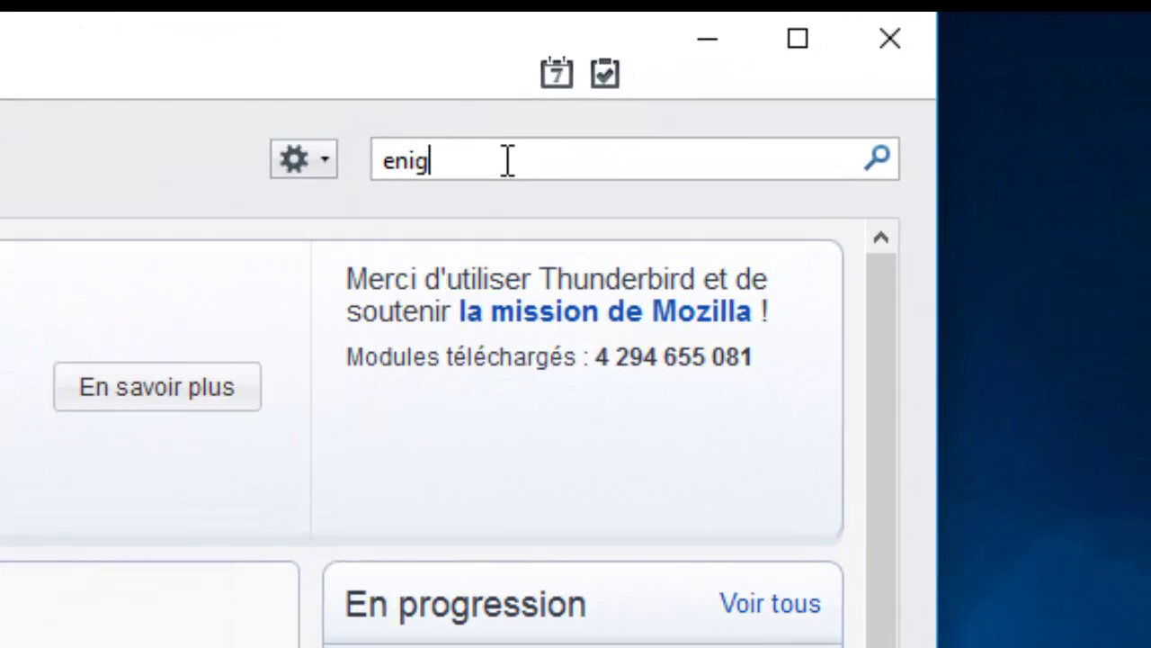
text(maiol)
key(BackSpace)
key(BackSpace)
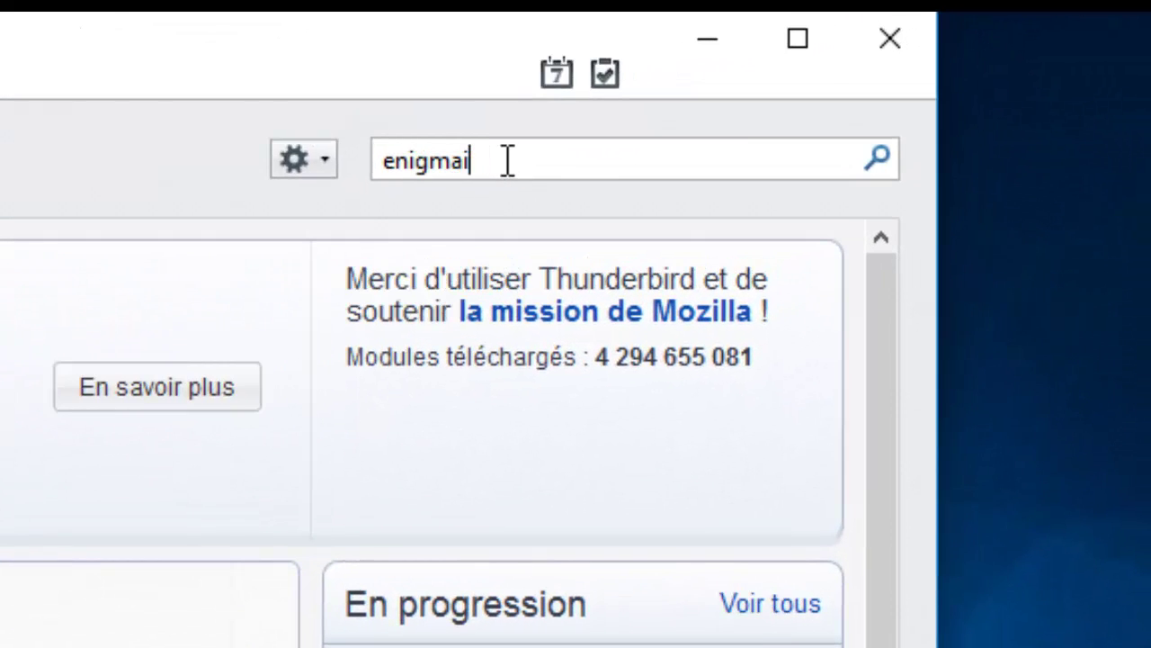
text(l)
key(Return)
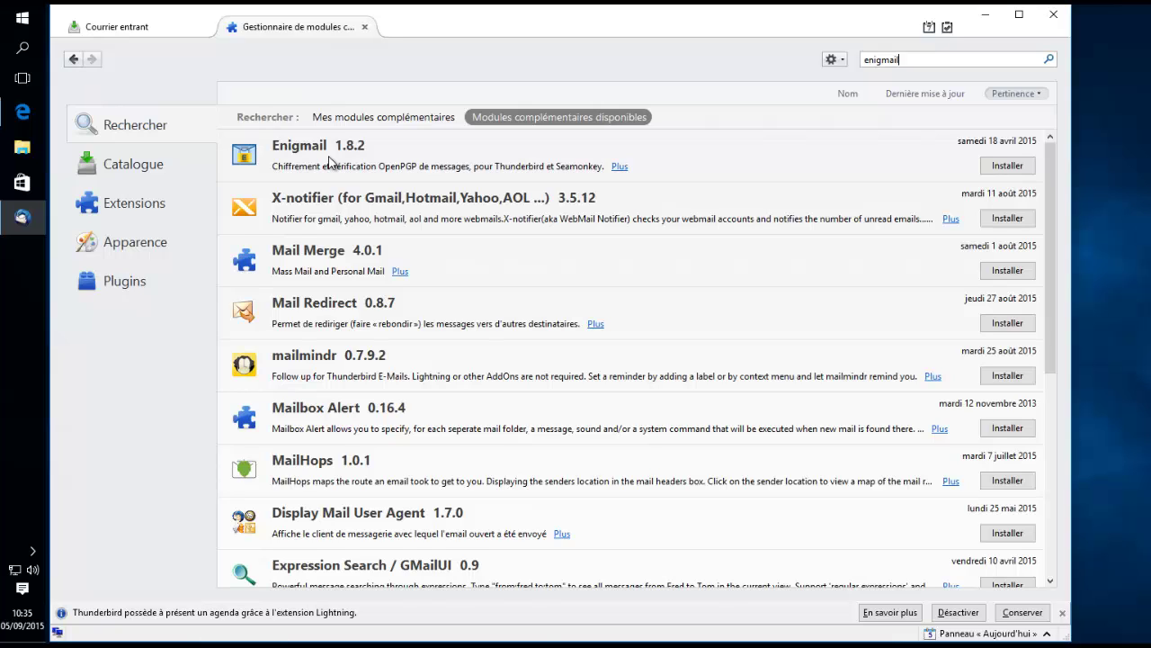
click(1007, 166)
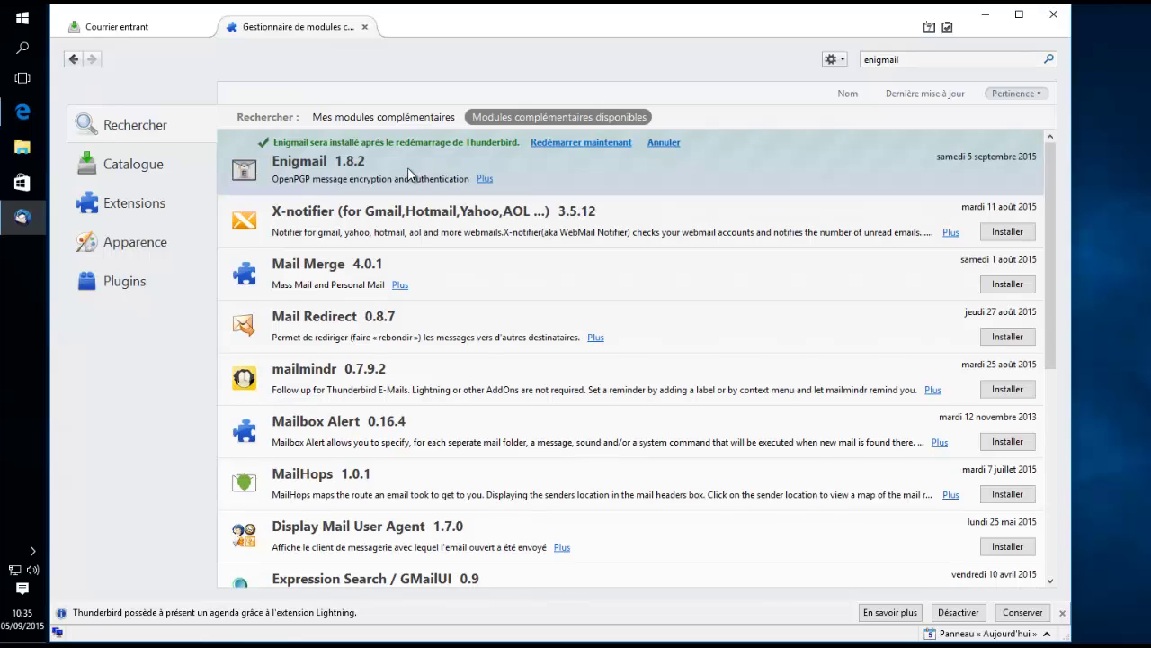
- Restart Thunderbird, start the Enigmail setup with extended configuration, and advance to key creation
click(564, 141)
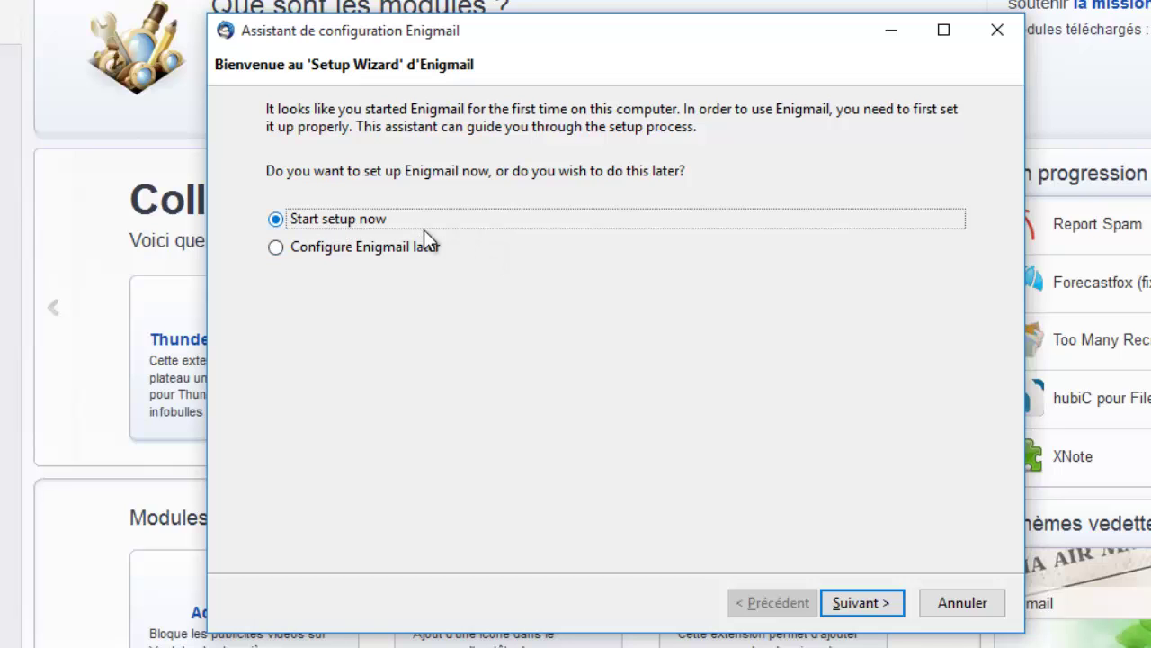
click(862, 605)
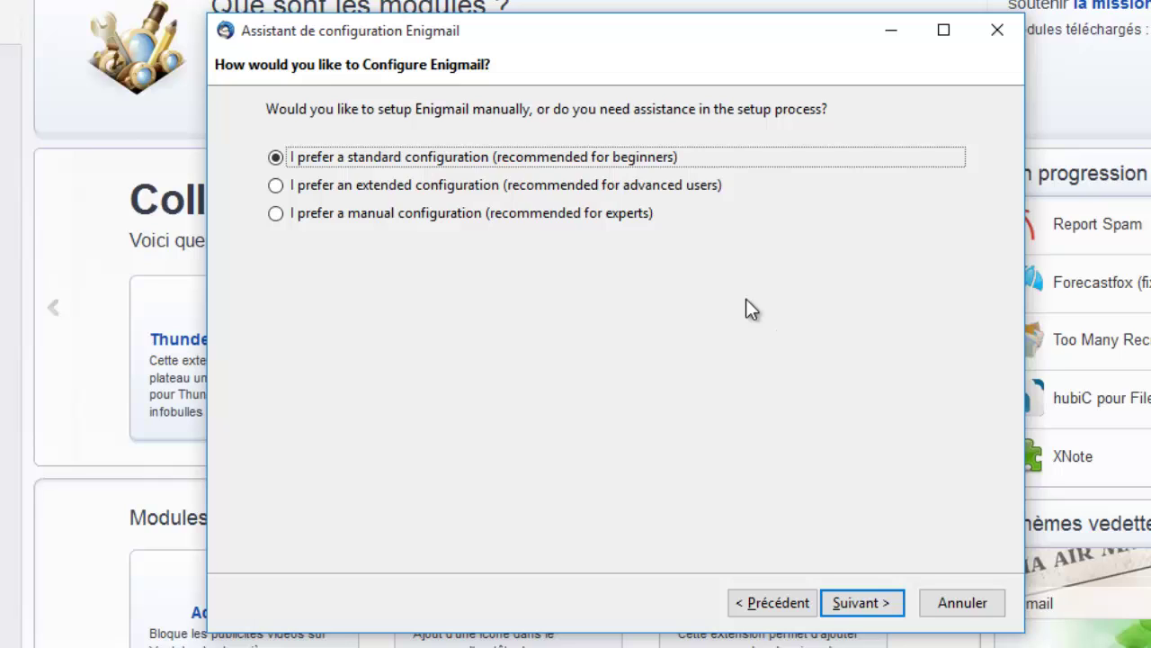
click(662, 186)
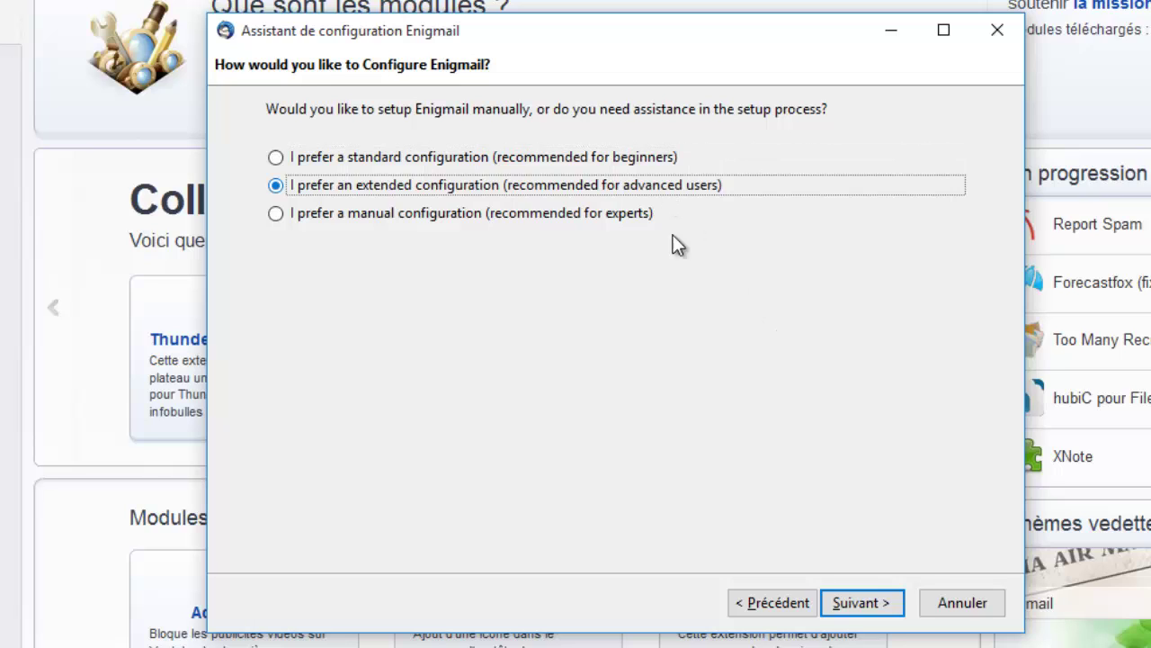
click(856, 602)
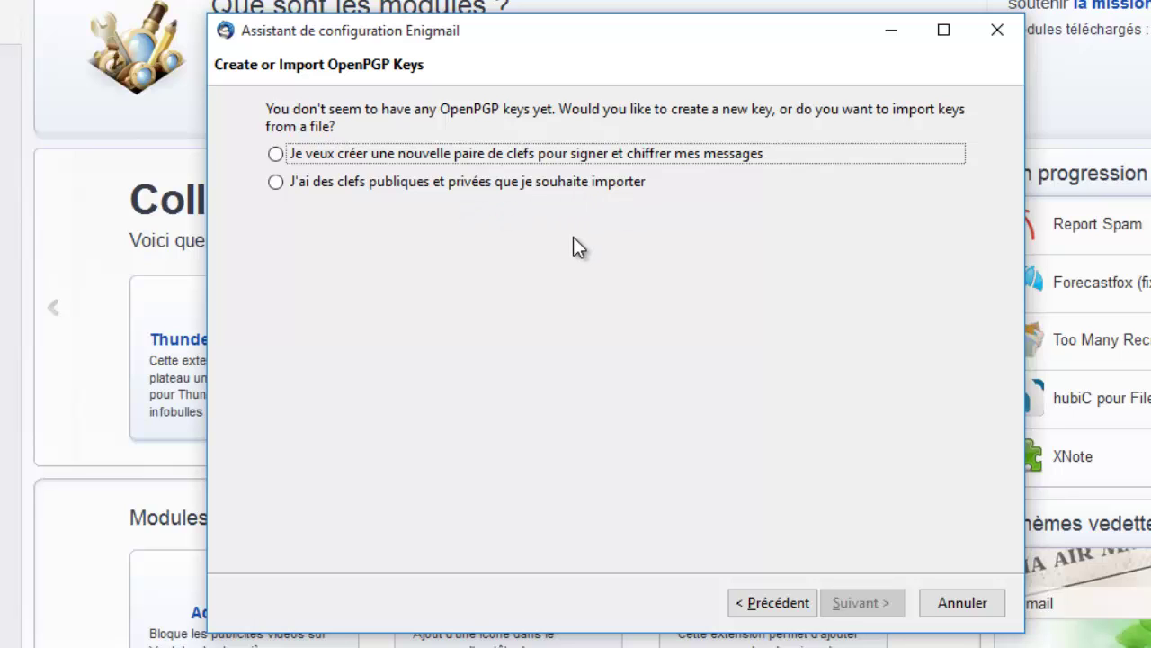
- Choose a new key pair, enter and confirm its passphrase, and generate the key
click(276, 155)
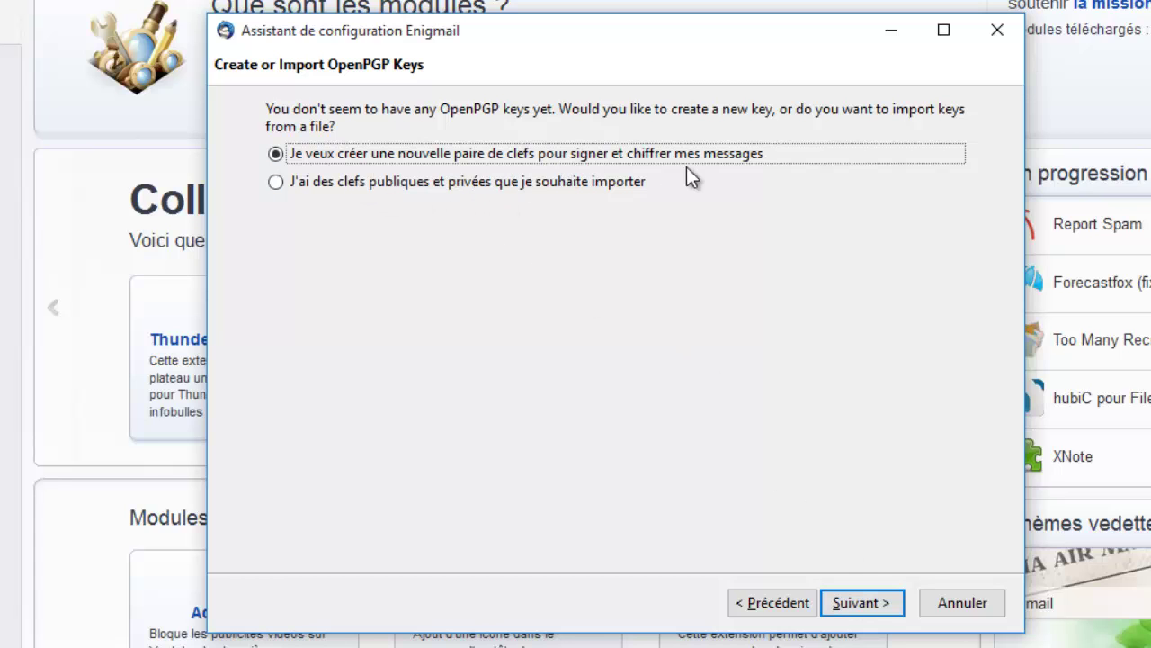
click(856, 605)
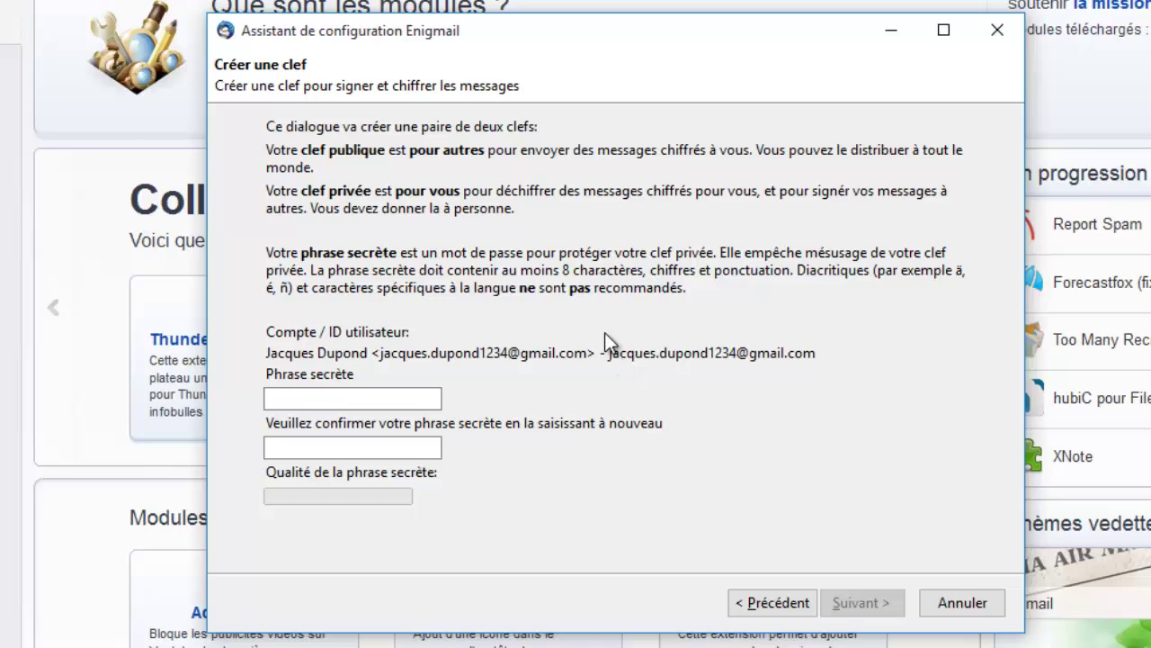
click(423, 401)
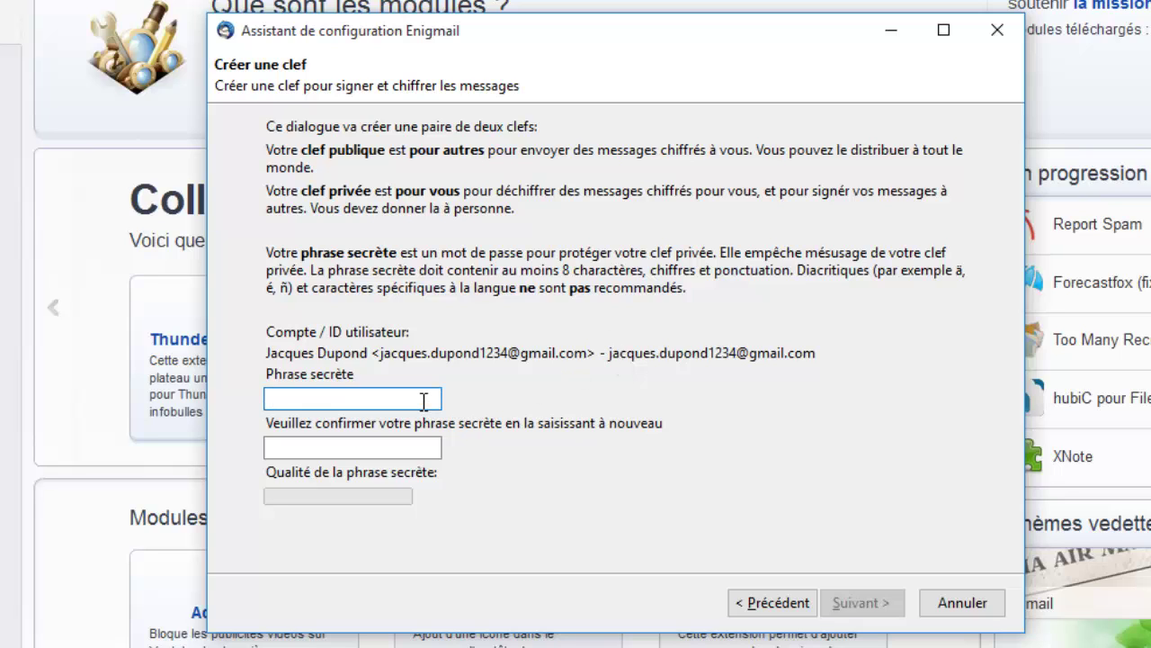
text(*******)
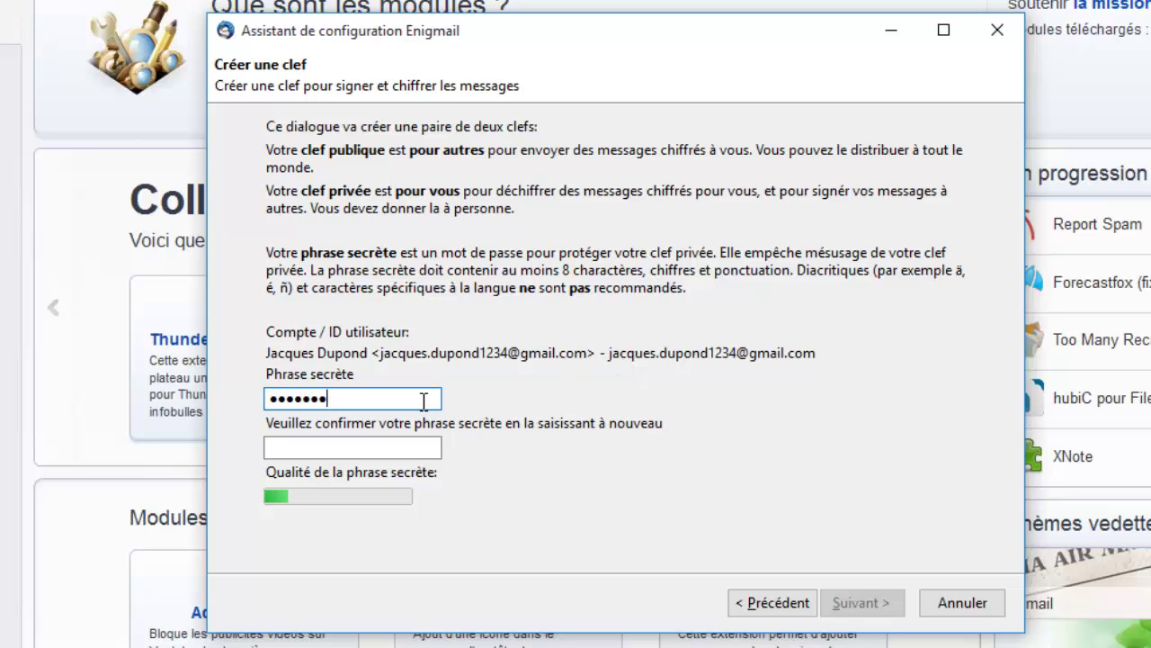
text(****)
key(Tab)
text(*****)
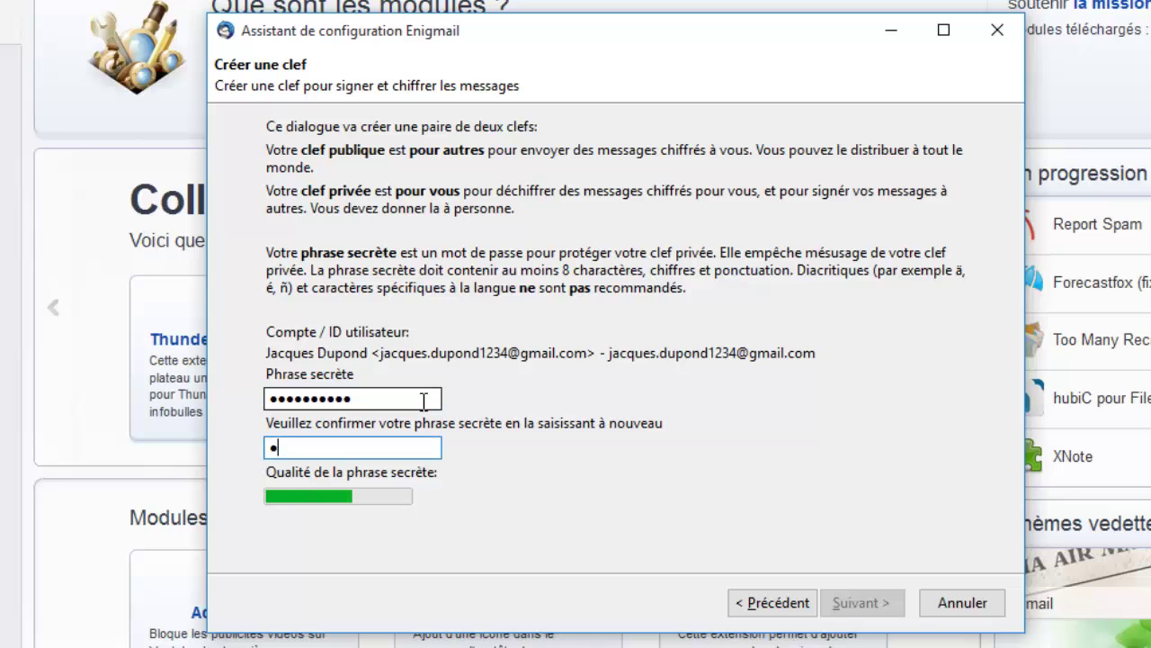
text(******)
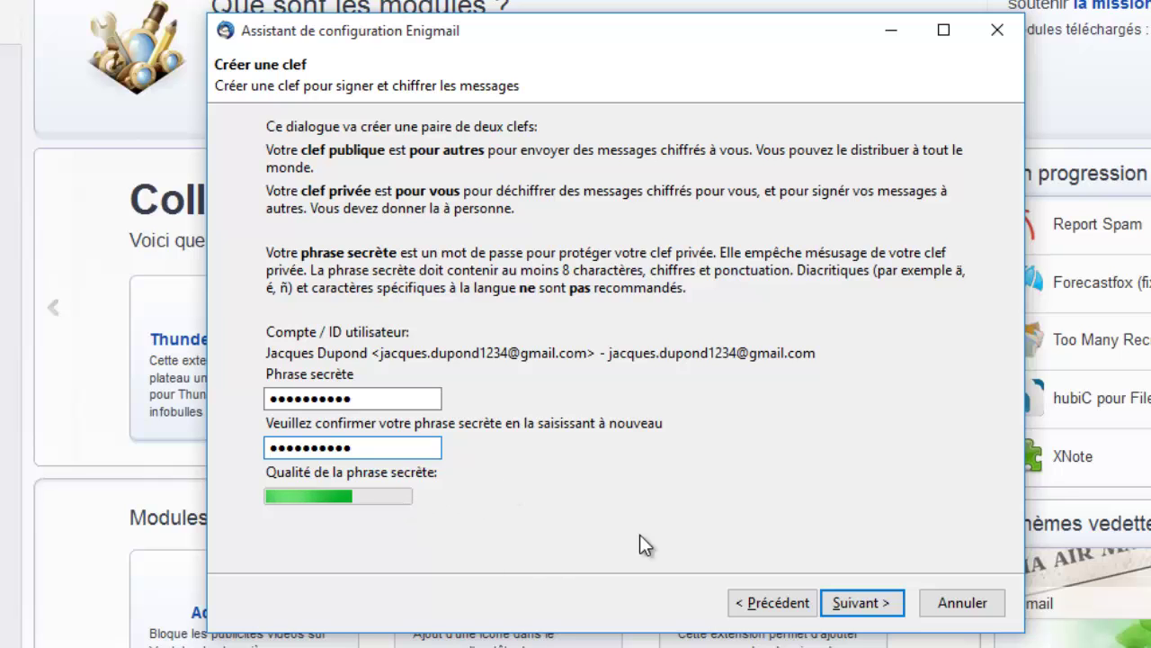
click(879, 609)
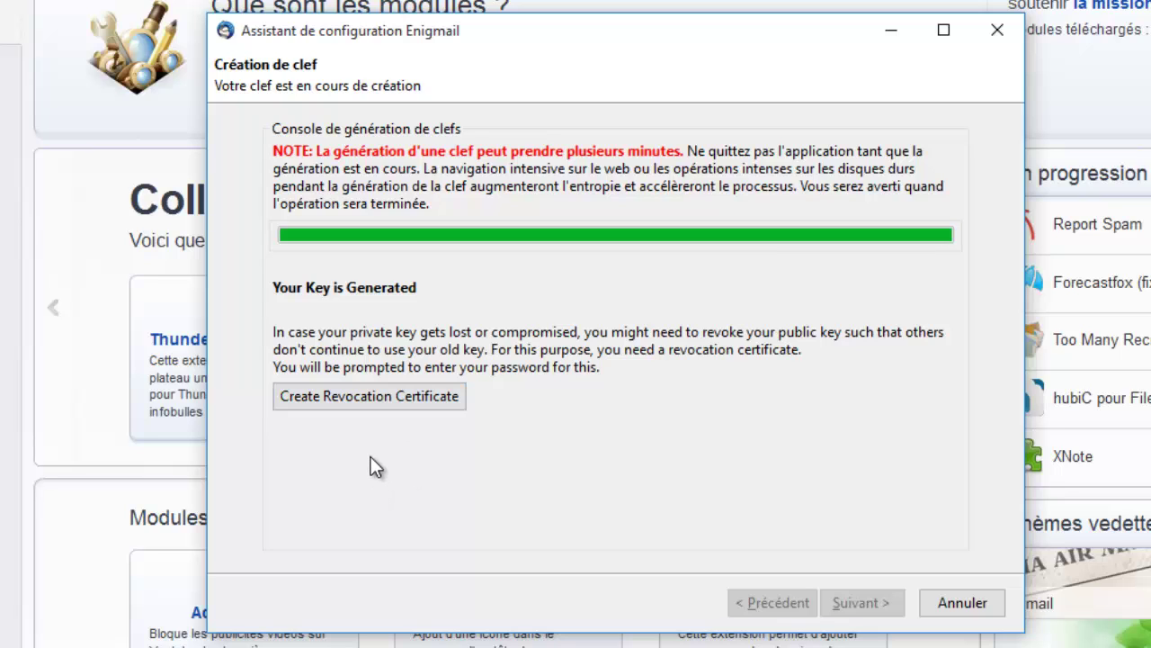
- Start a revocation certificate for the new key, unlocking the key with its passphrase
click(364, 402)
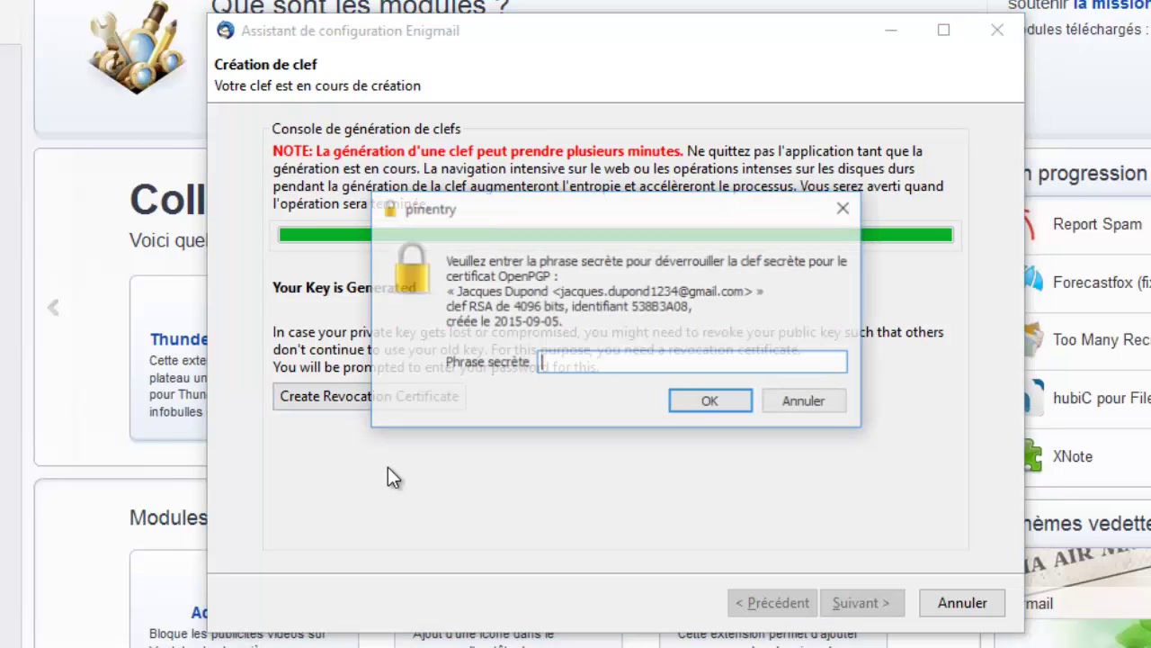
click(583, 363)
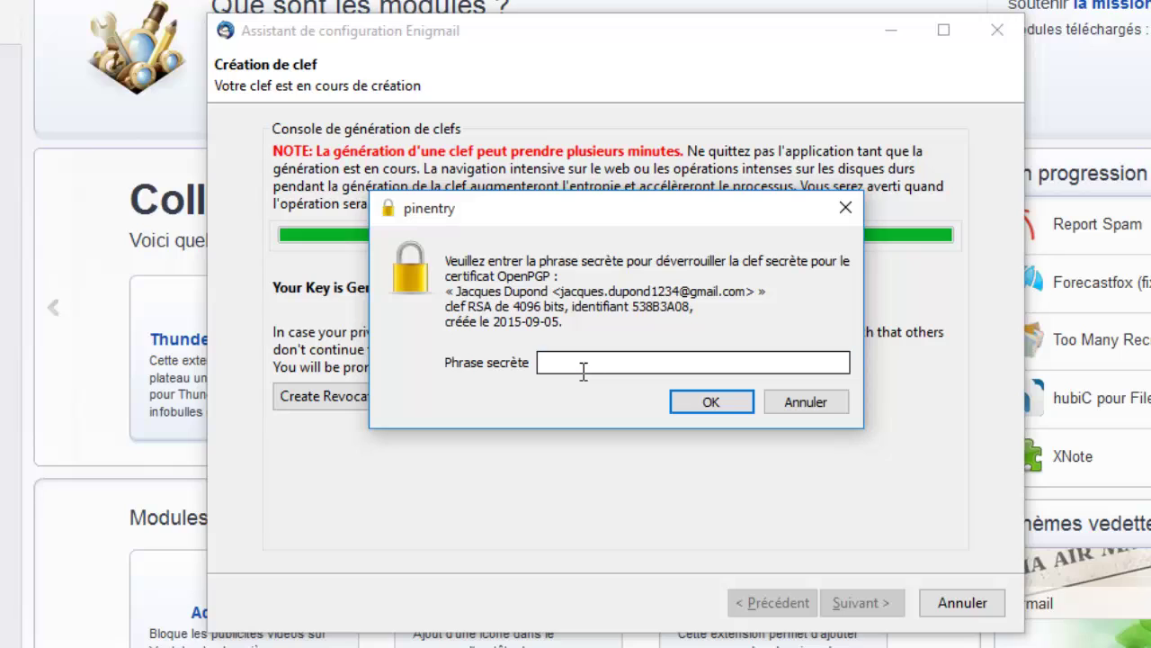
text(abcdefghij)
click(701, 396)
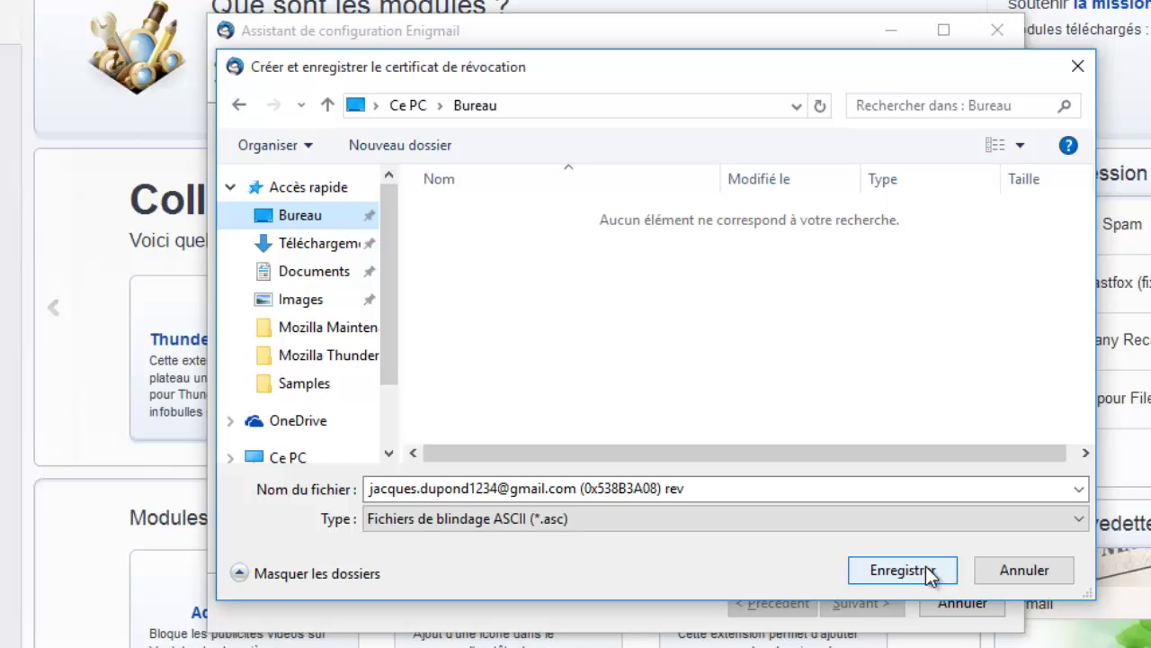
- Save the revocation certificate to the desktop and finish the Enigmail setup
click(925, 565)
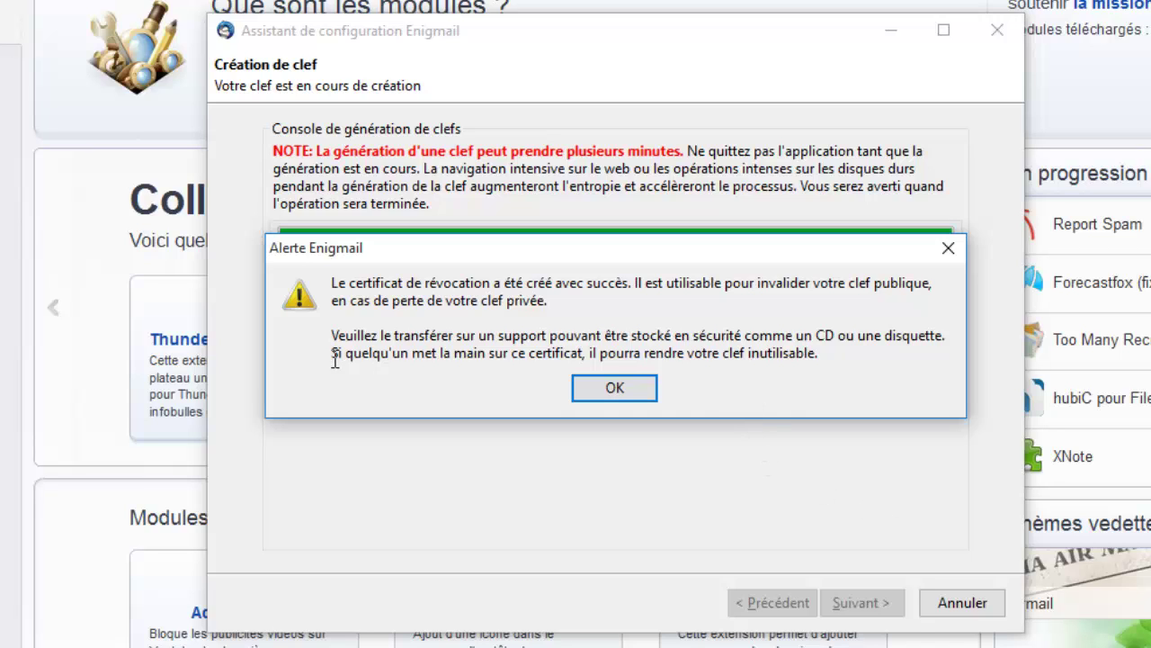
drag(333, 336, 832, 360)
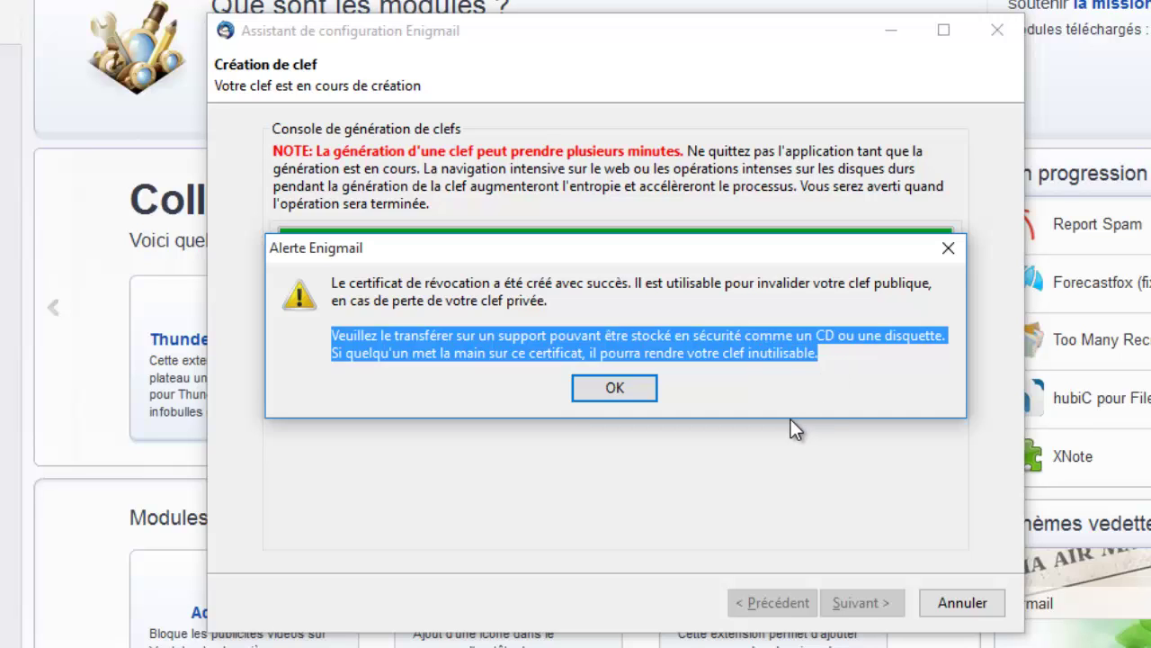
click(614, 388)
key(Return)
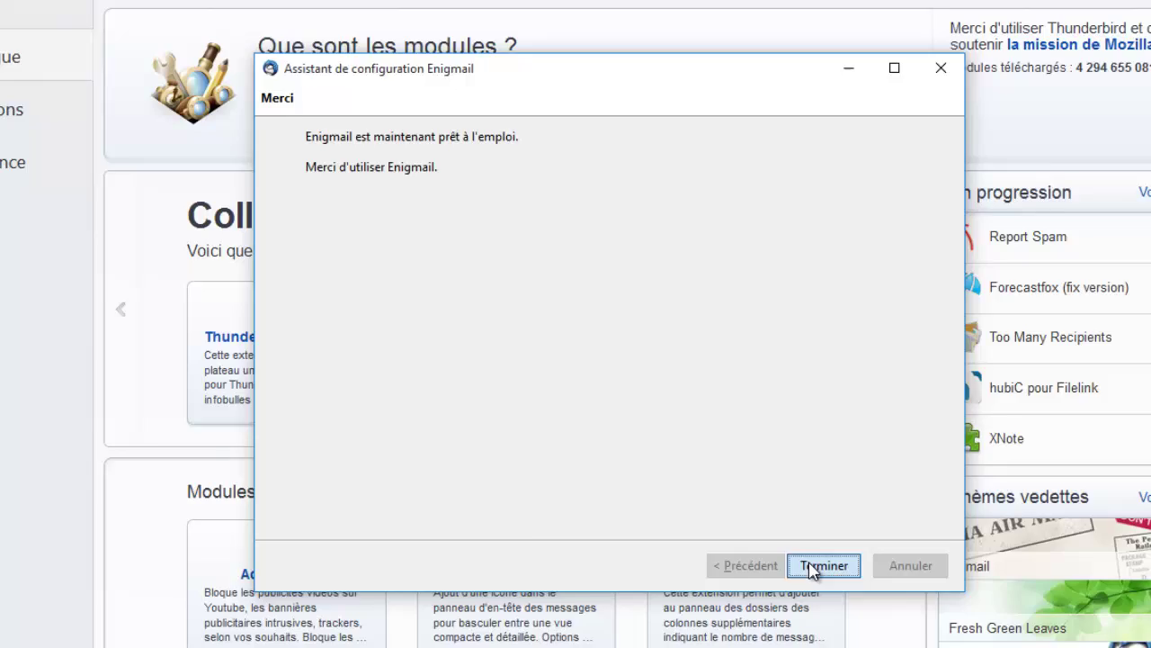
click(848, 609)
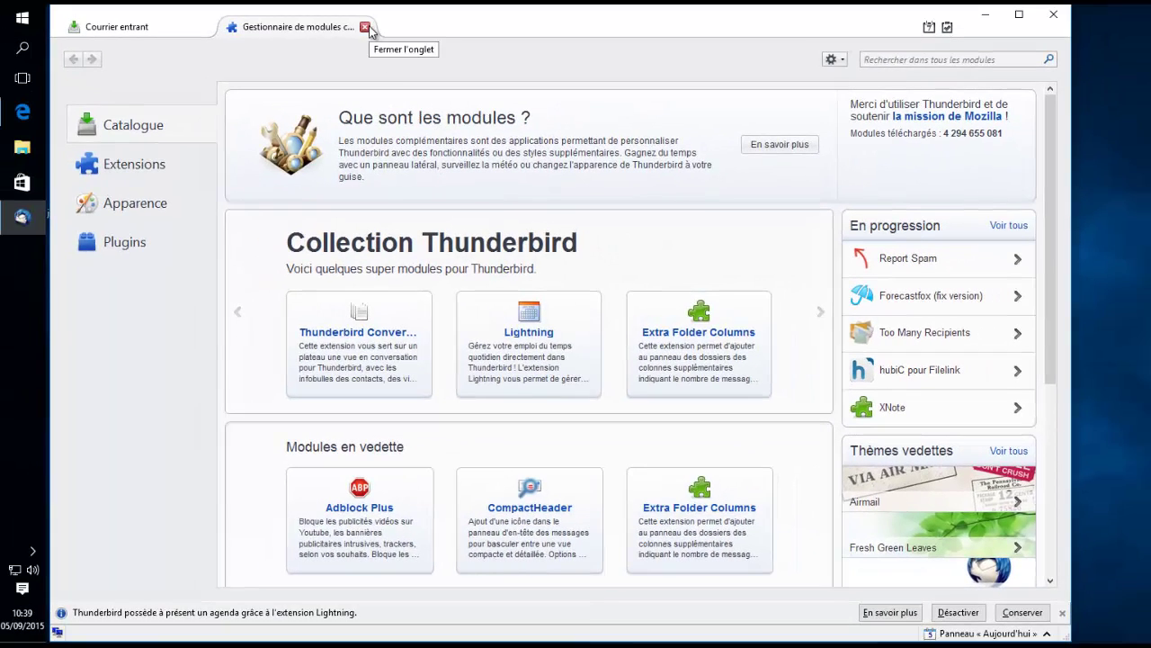
- Start a new message to the contact's e-mail address with subject 'Ma clef'
click(366, 28)
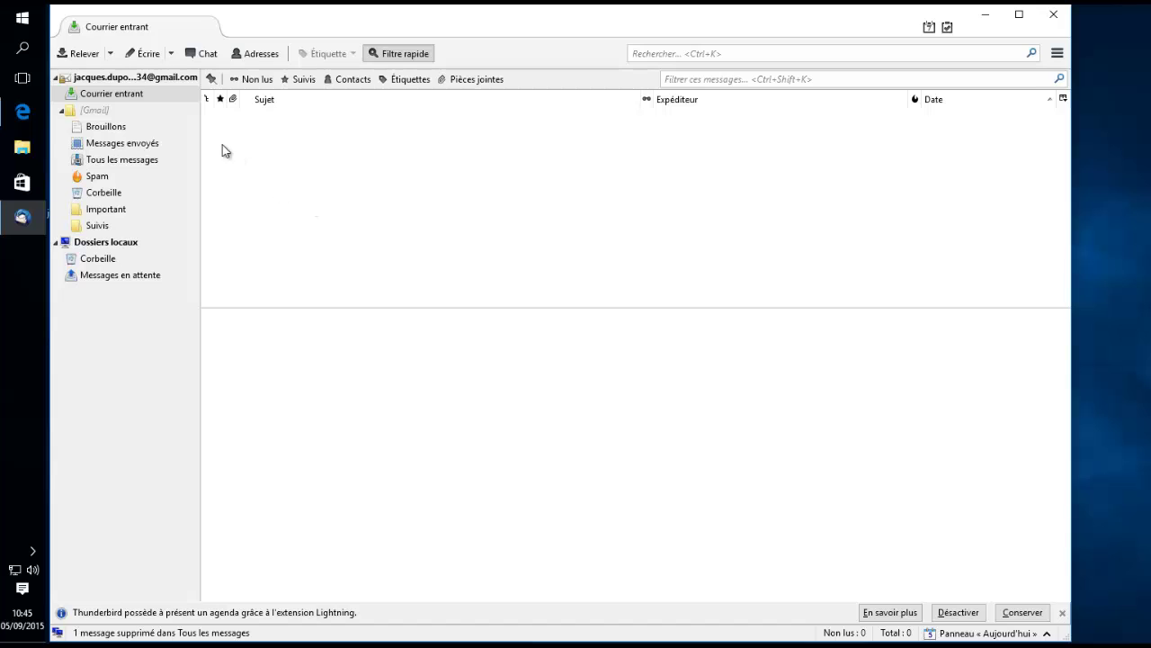
click(147, 54)
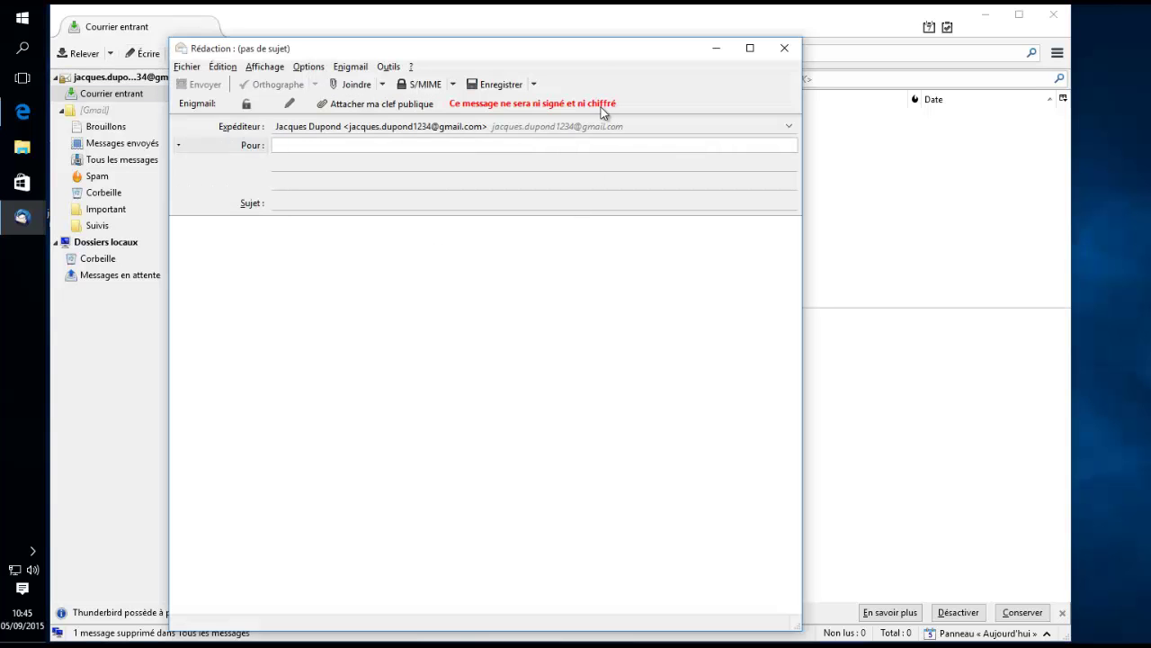
drag(585, 59, 617, 46)
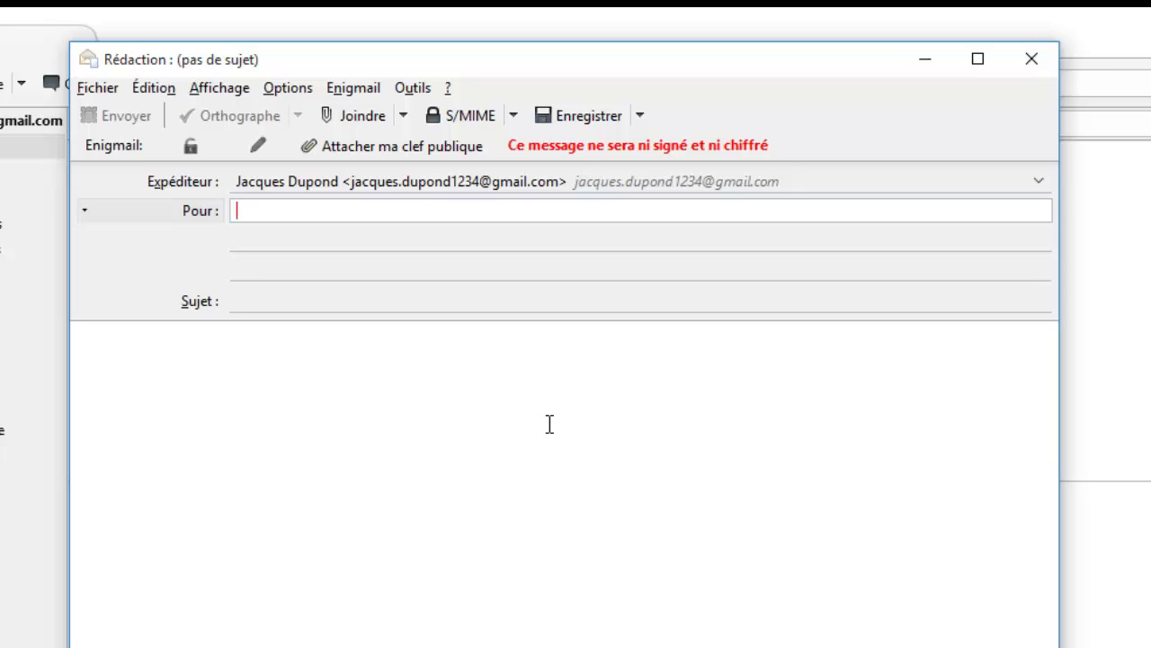
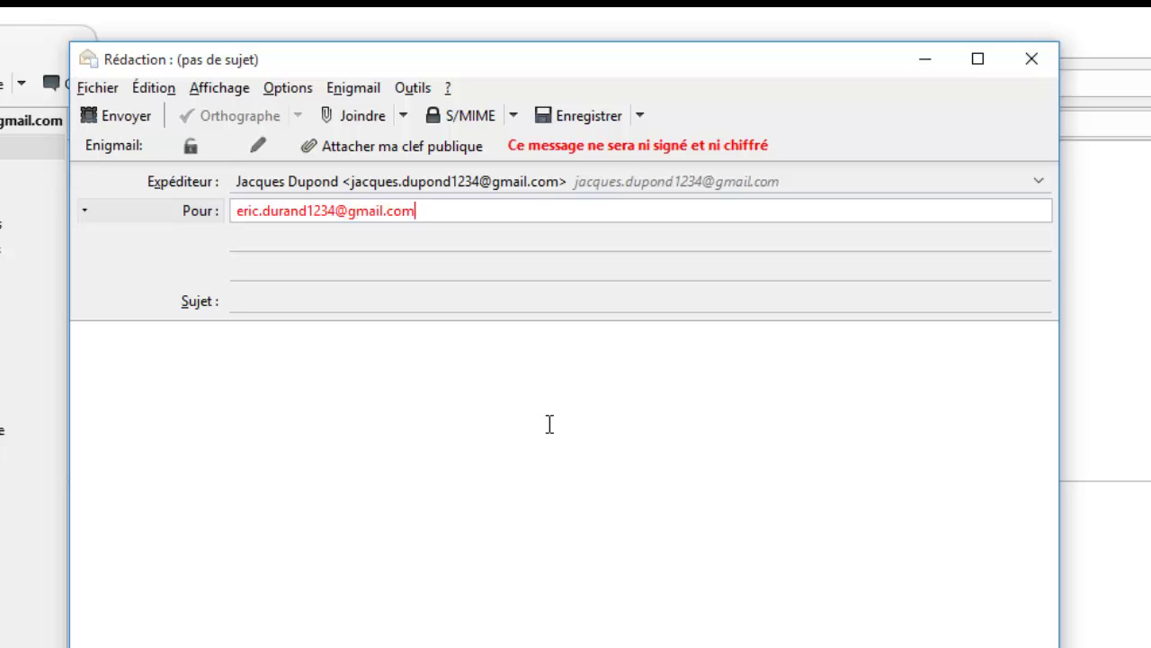
click(430, 303)
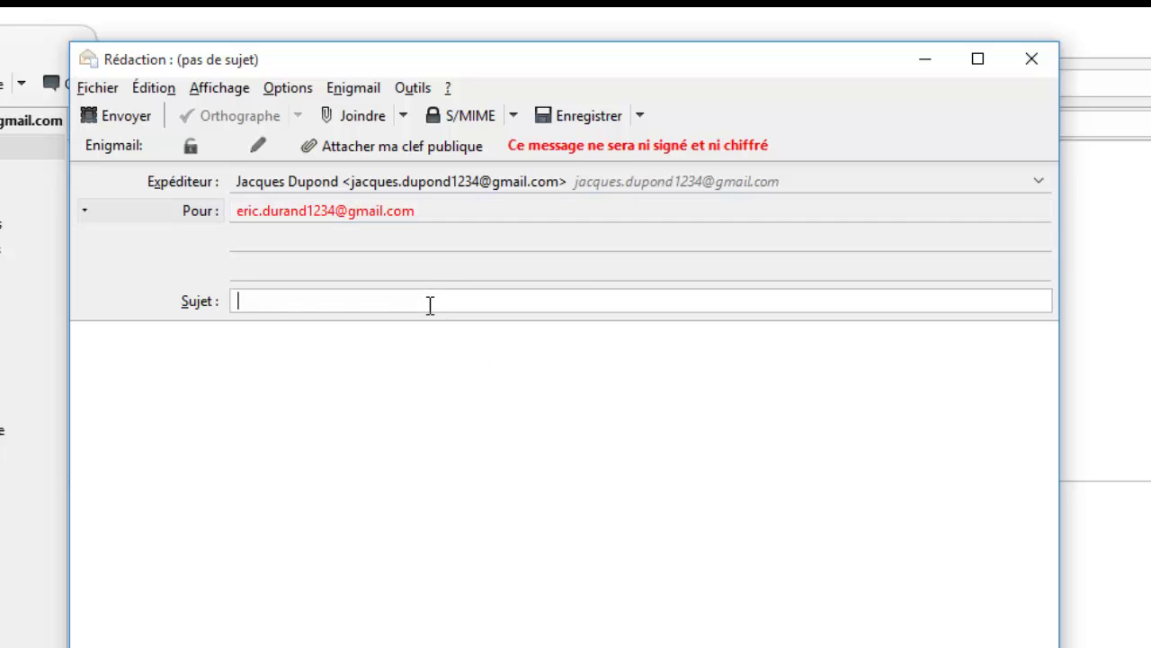
text(V)
key(BackSpace)
text(M)
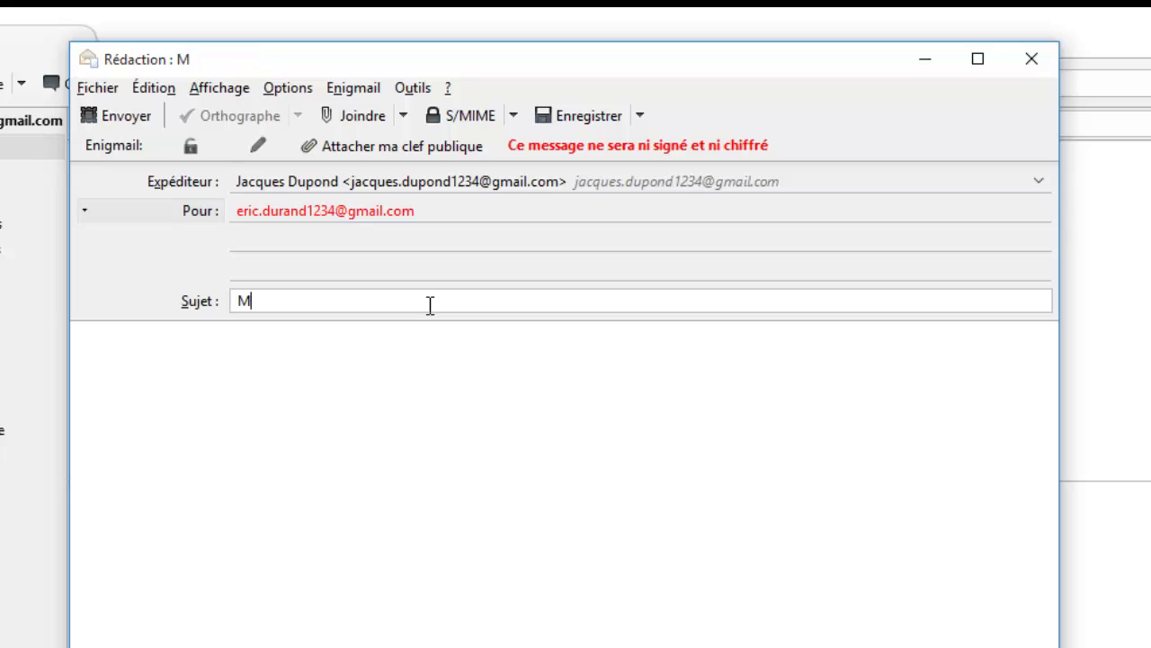
text(a clef)
- Write 'Salut, Voici ma clef. a+' plus your signature, attach your public key, and send
click(416, 415)
text(Salut)
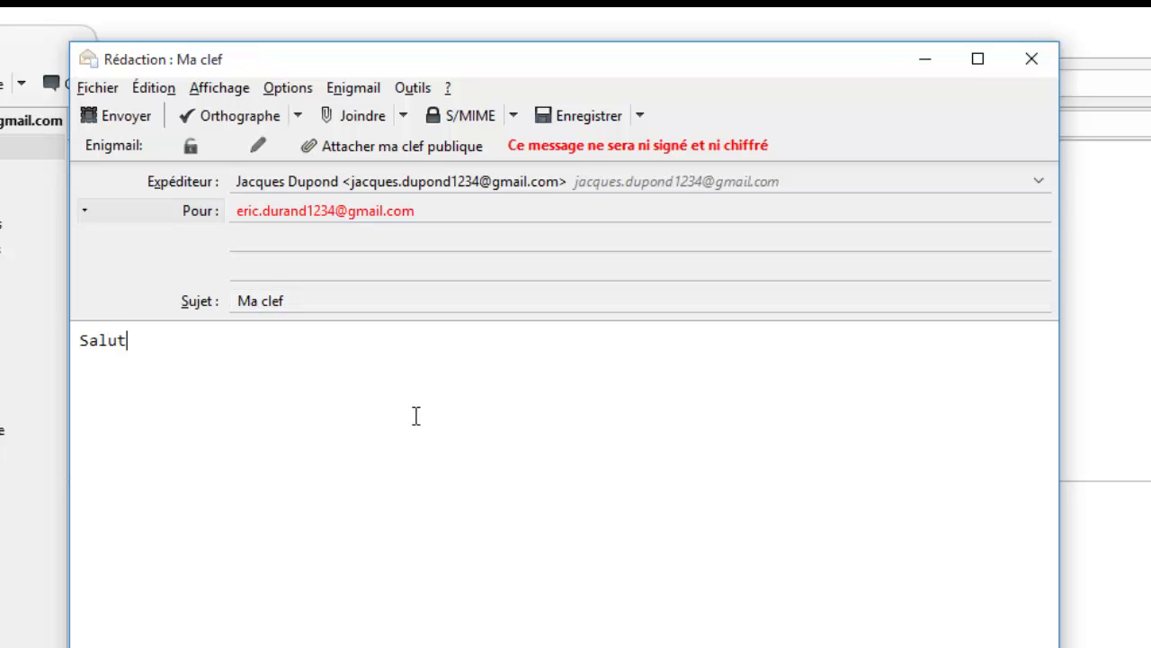
text(,)
key(Return)
key(Return)
text(Voici ma clef)
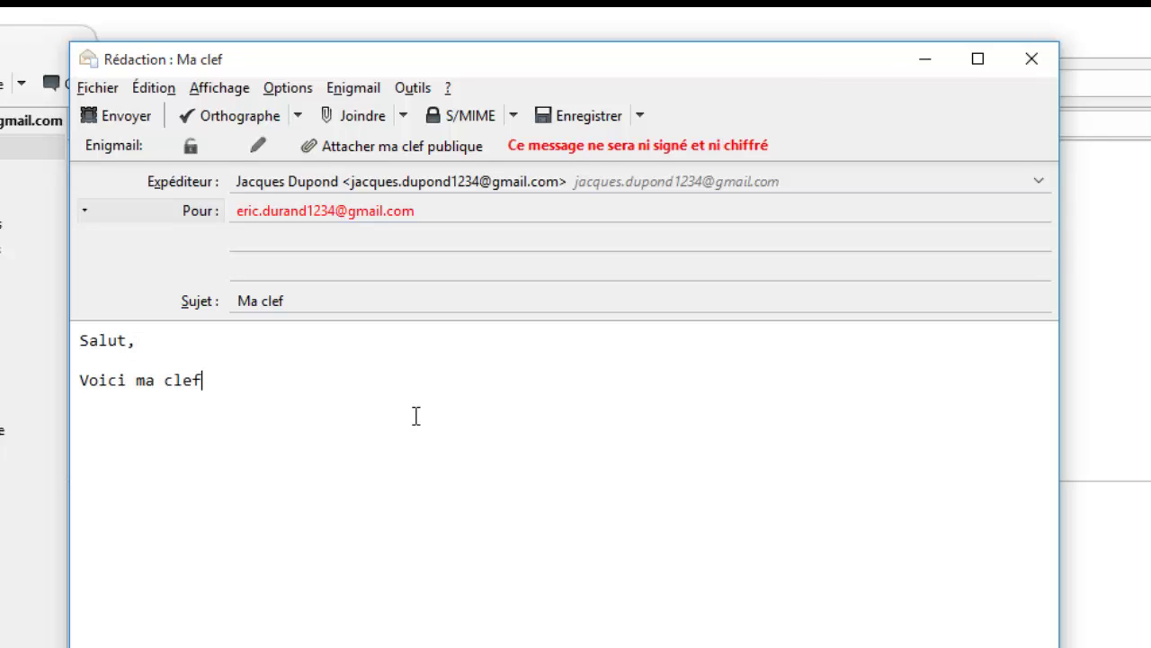
text(.)
key(Return)
key(Return)
text(a+)
key(Return)
text(Jacques)
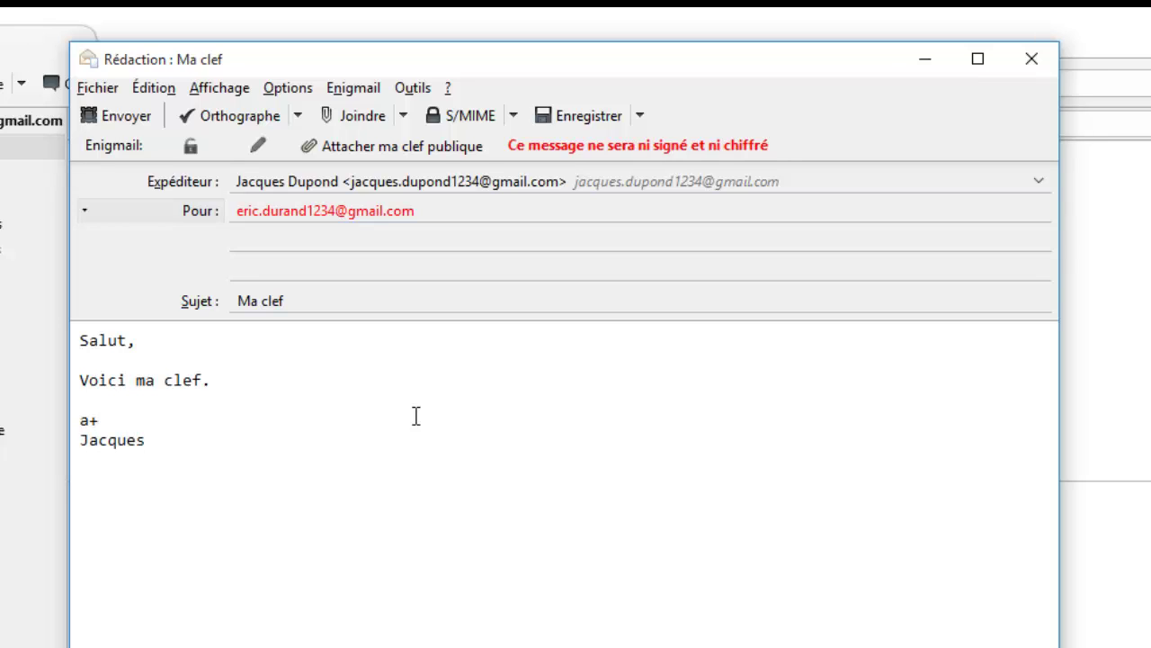
key(Up)
click(416, 151)
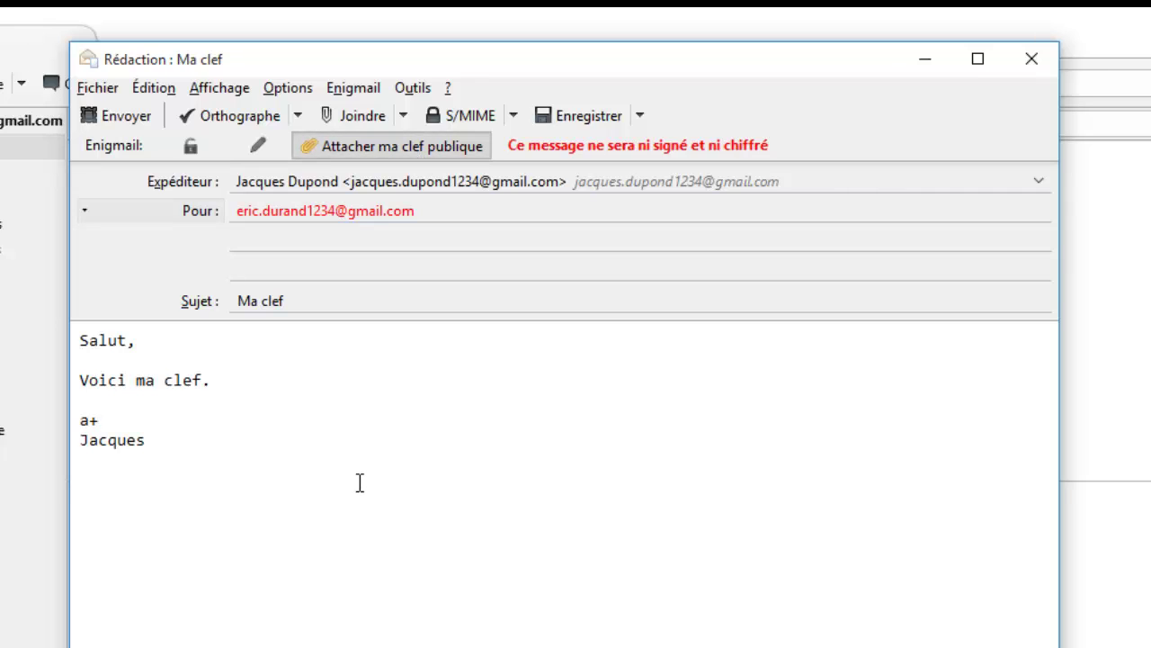
click(132, 115)
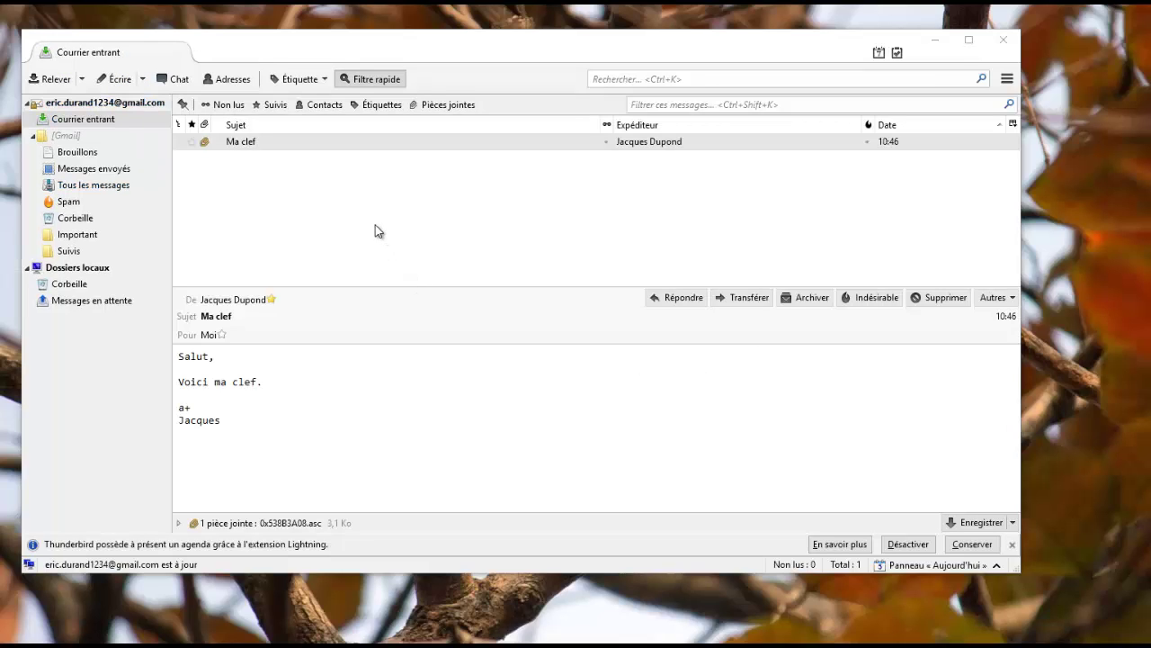
- Import the .asc file attached to the received Ma clef message as an OpenPGP key
click(262, 144)
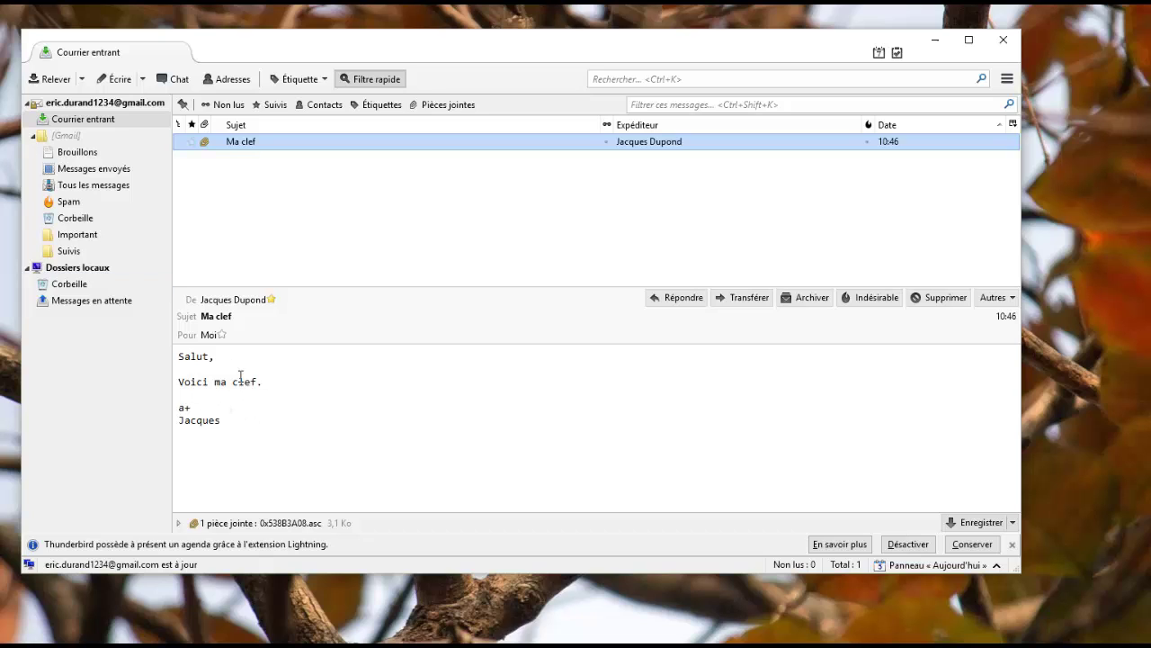
click(306, 522)
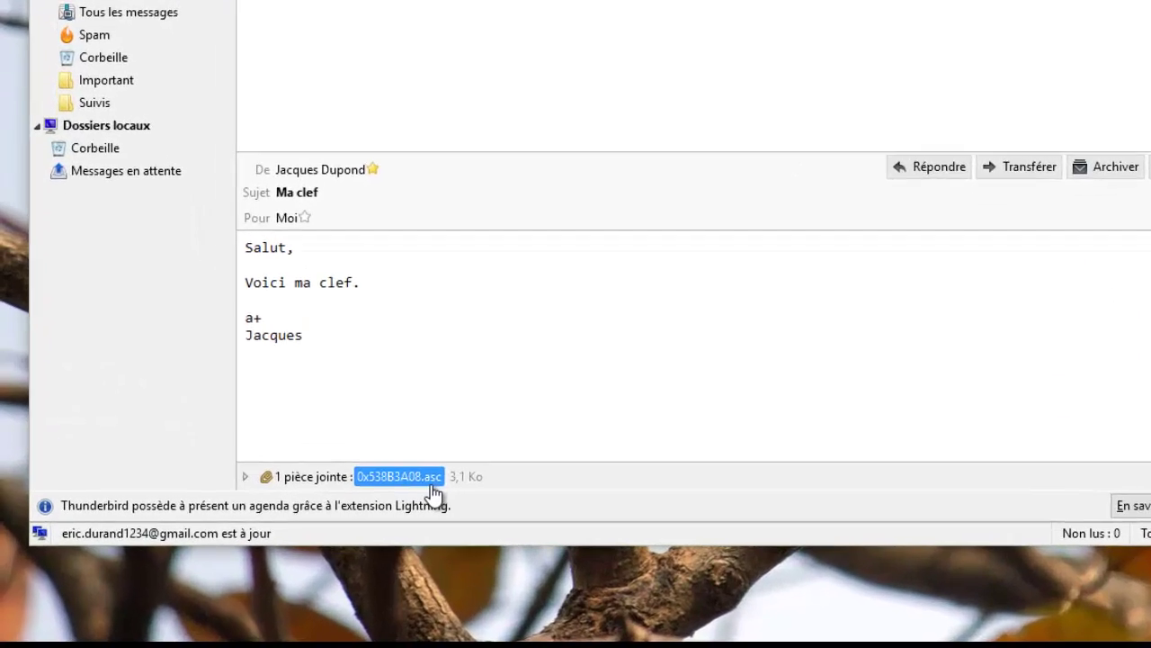
click(653, 305)
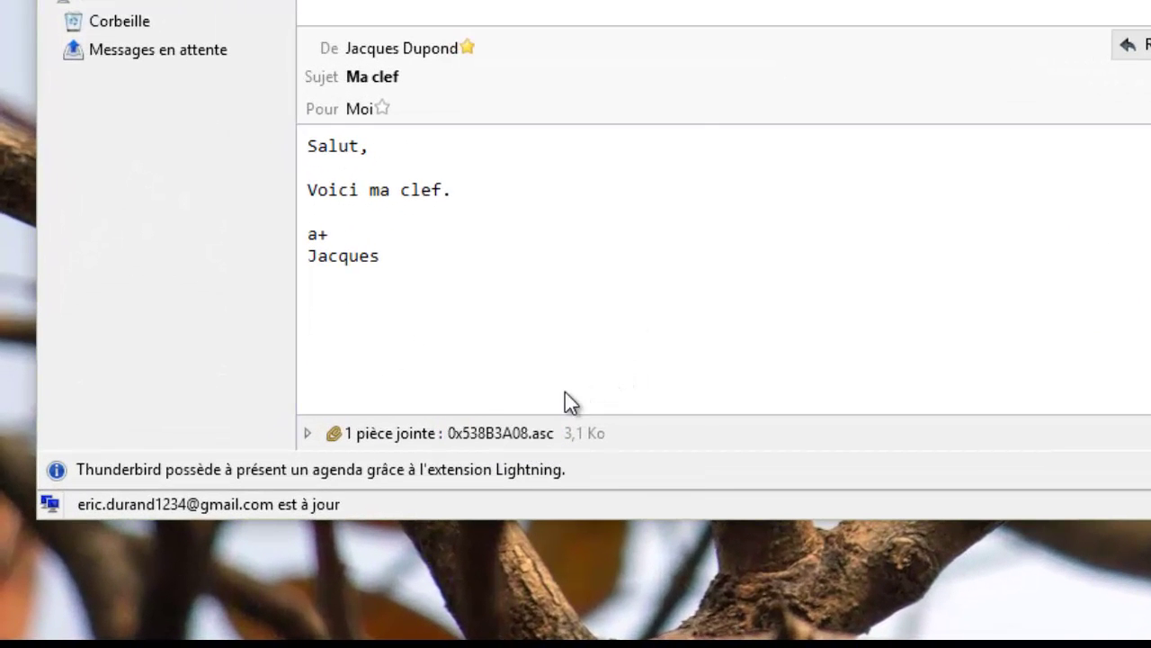
click(511, 434)
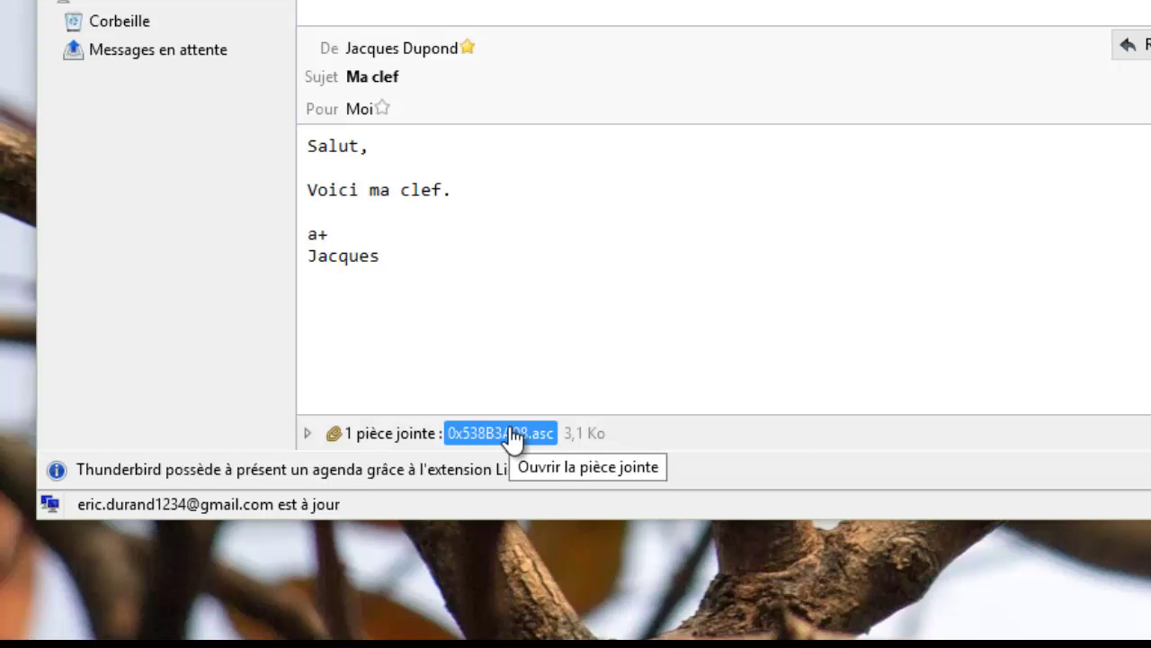
right_click(512, 439)
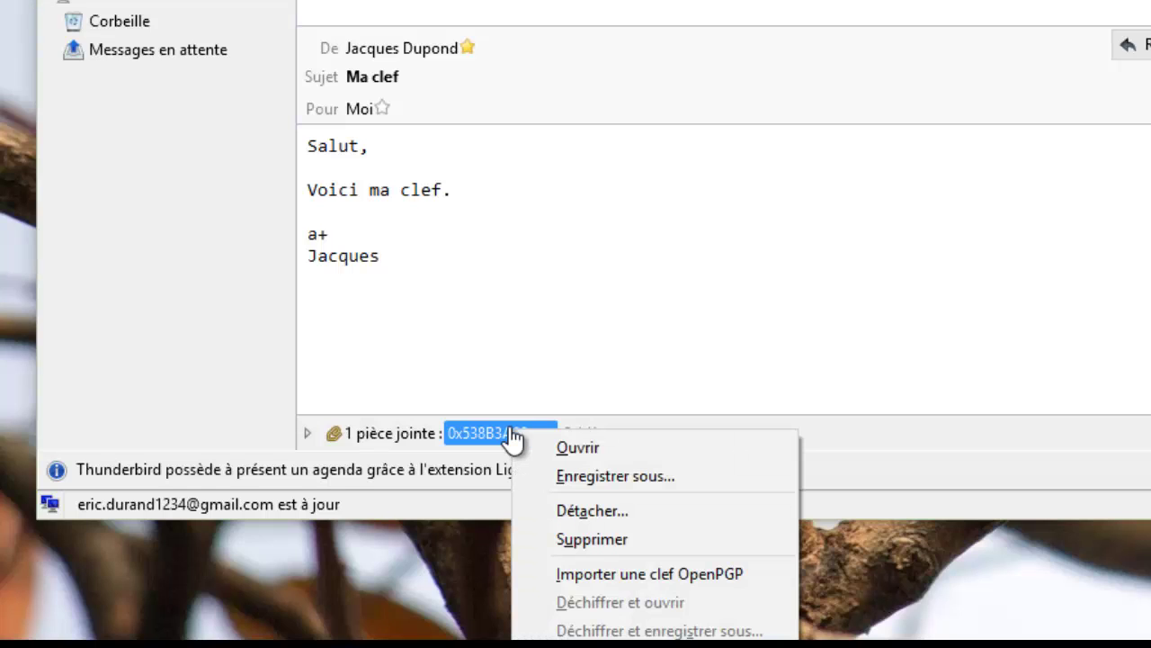
click(654, 571)
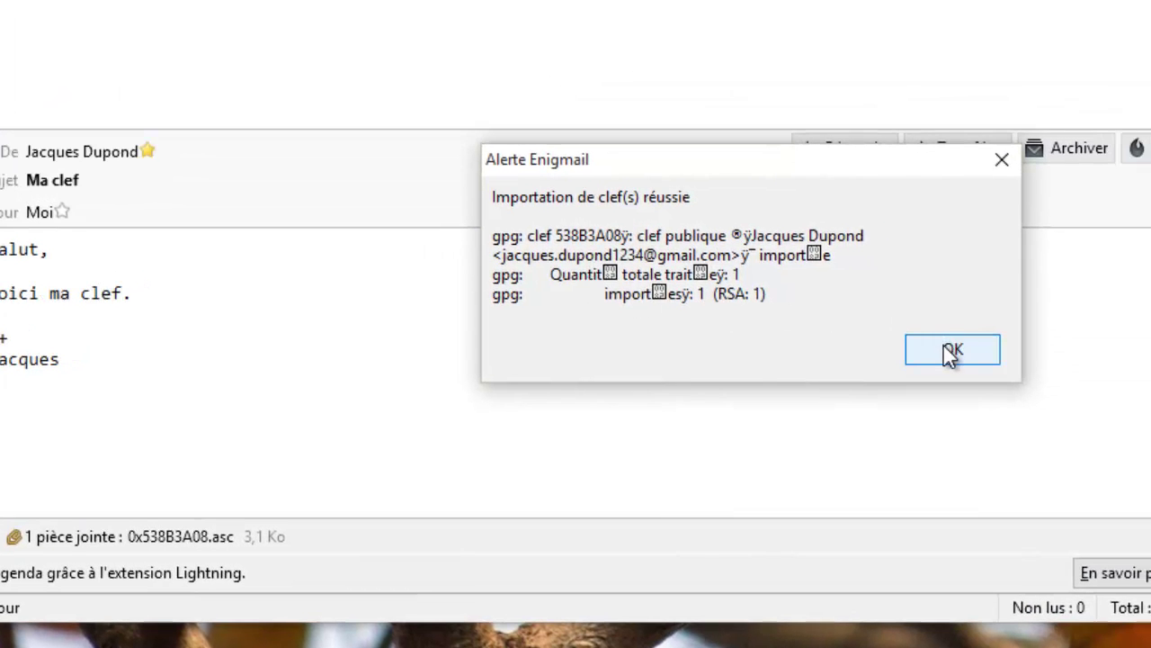
click(951, 353)
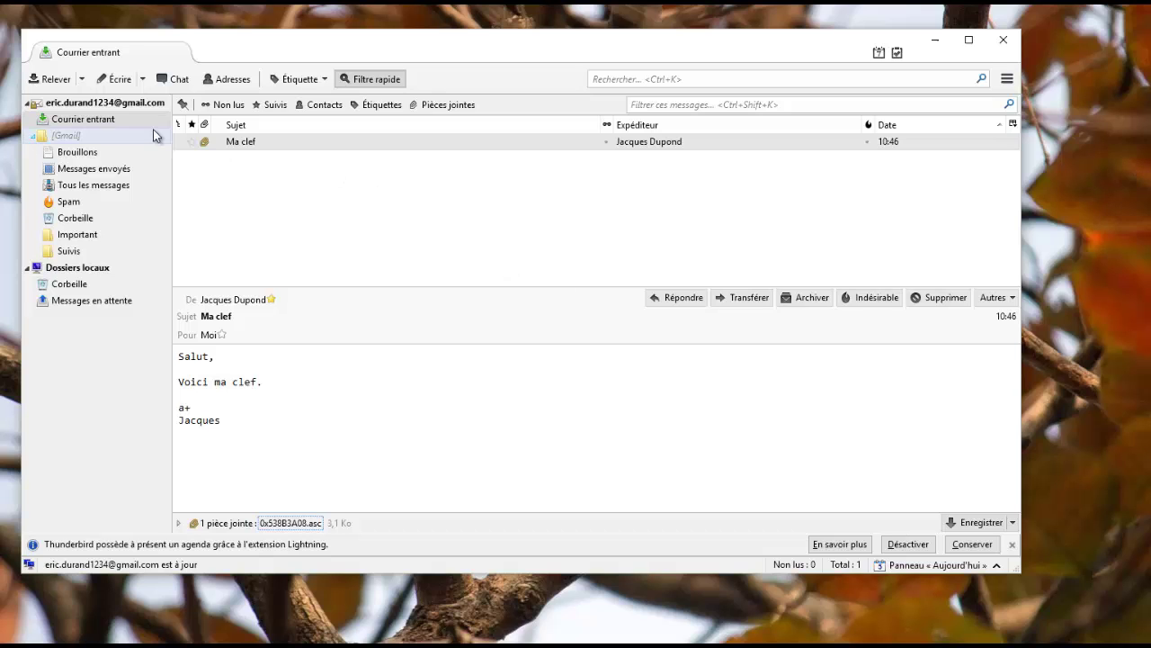
- Start a new message to the contact's suggested address with subject 'Ma clef'
click(126, 86)
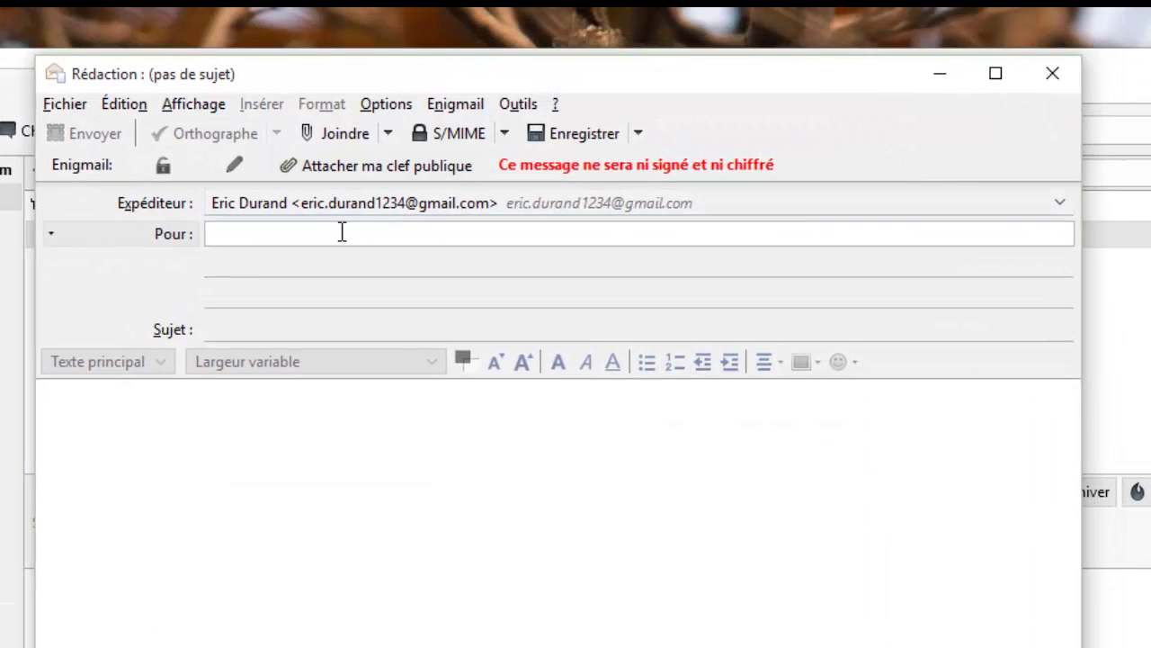
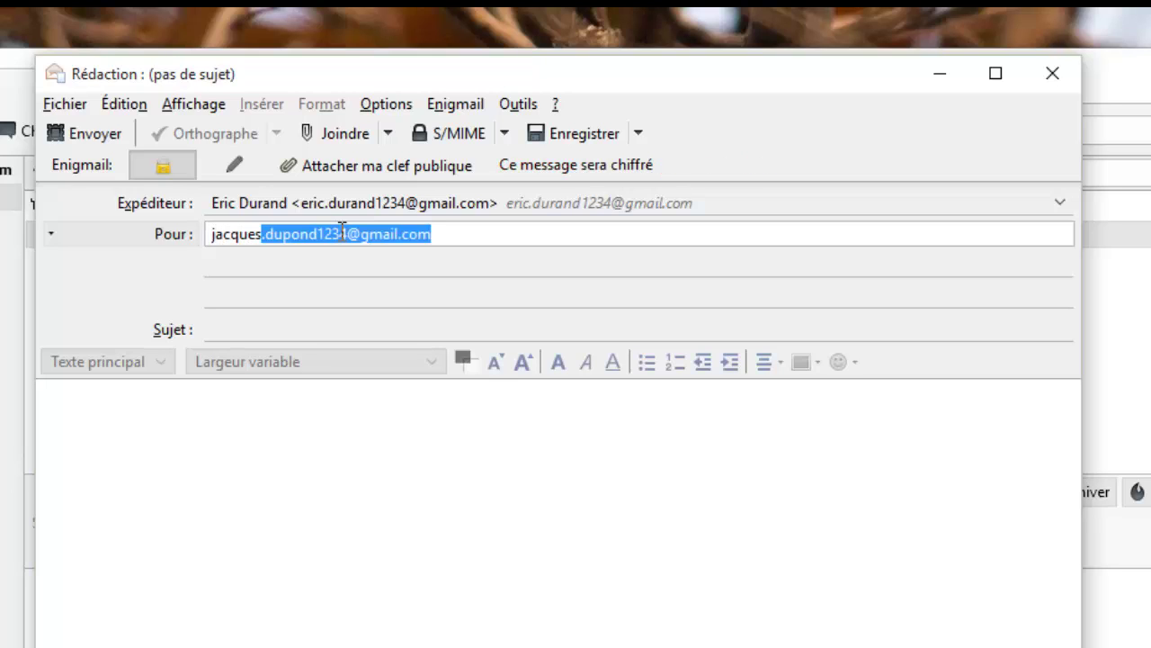
click(460, 234)
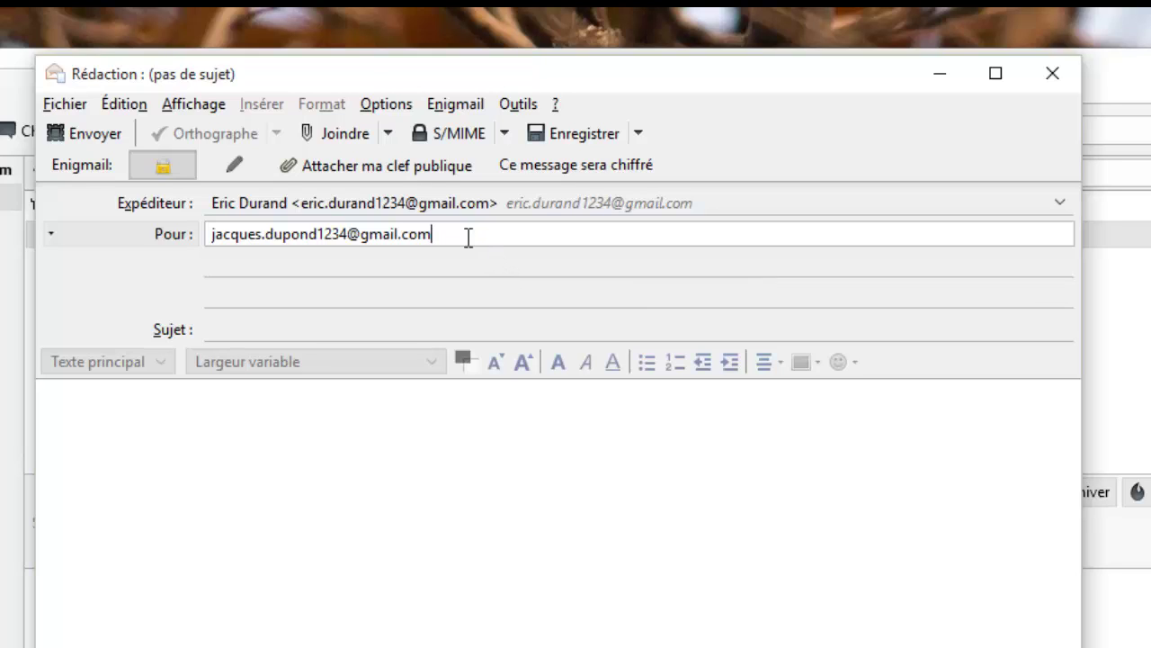
drag(465, 237, 198, 249)
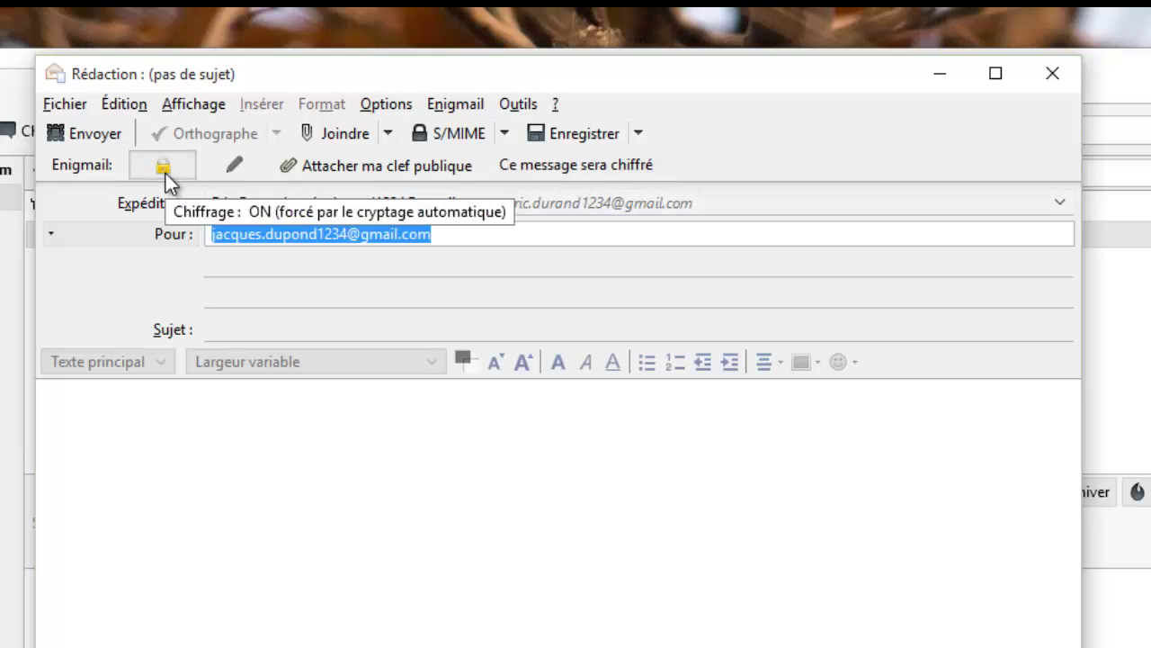
click(246, 326)
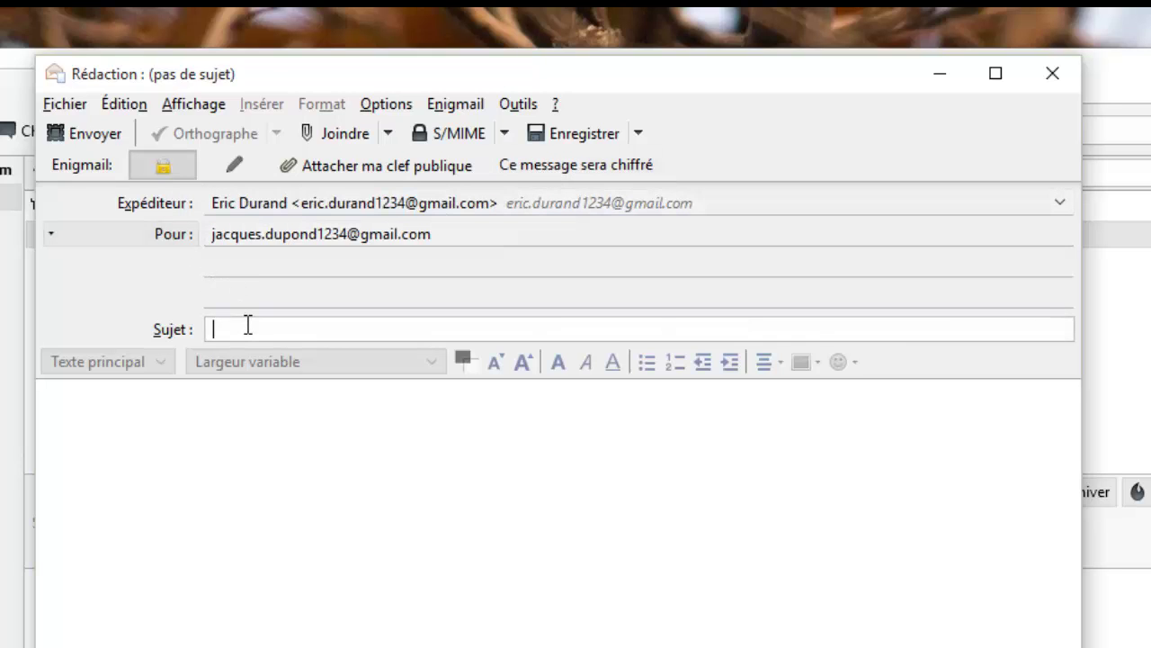
text(Voici)
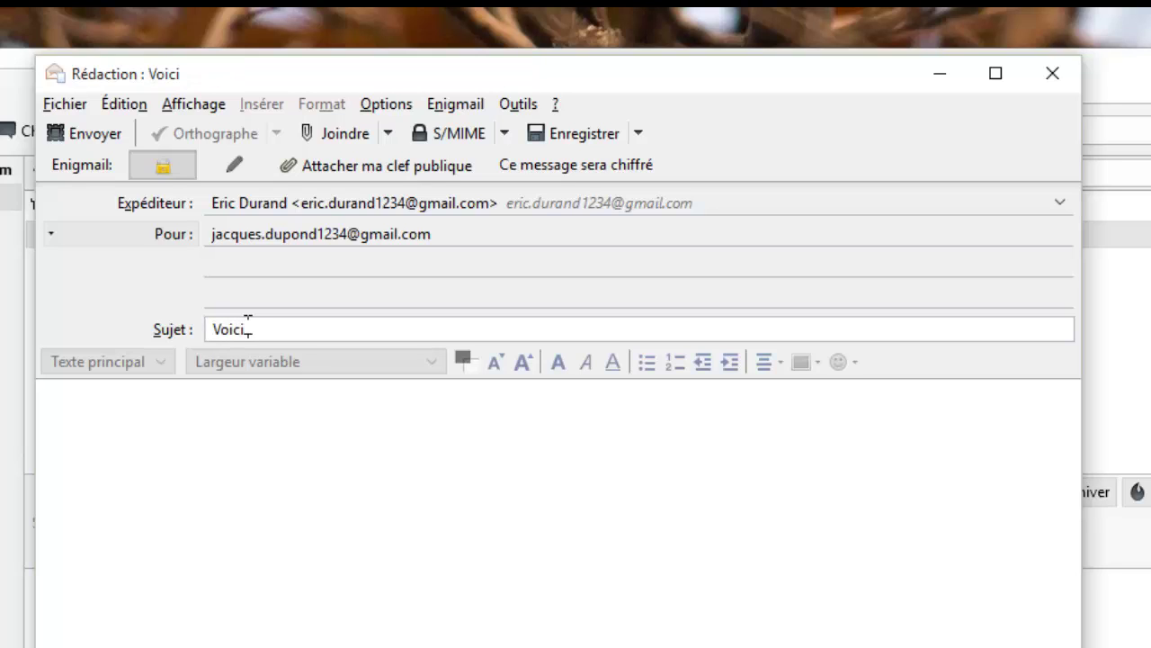
key(BackSpace)
key(BackSpace)
key(BackSpace)
key(BackSpace)
key(BackSpace)
text(Ma clef)
- Write the body 'Salut, J'ai bien reçu ta clef. Voici la mienne. a+' followed by your signature
click(173, 445)
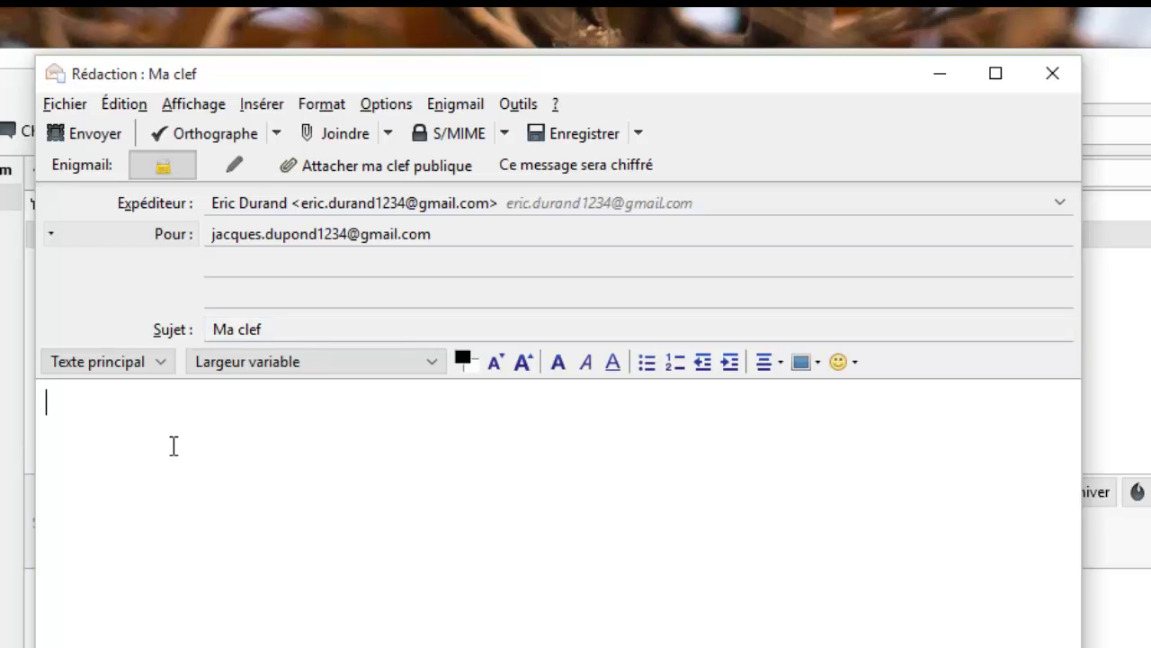
text(Salut,)
key(Return)
key(Return)
text(J'ai bien )
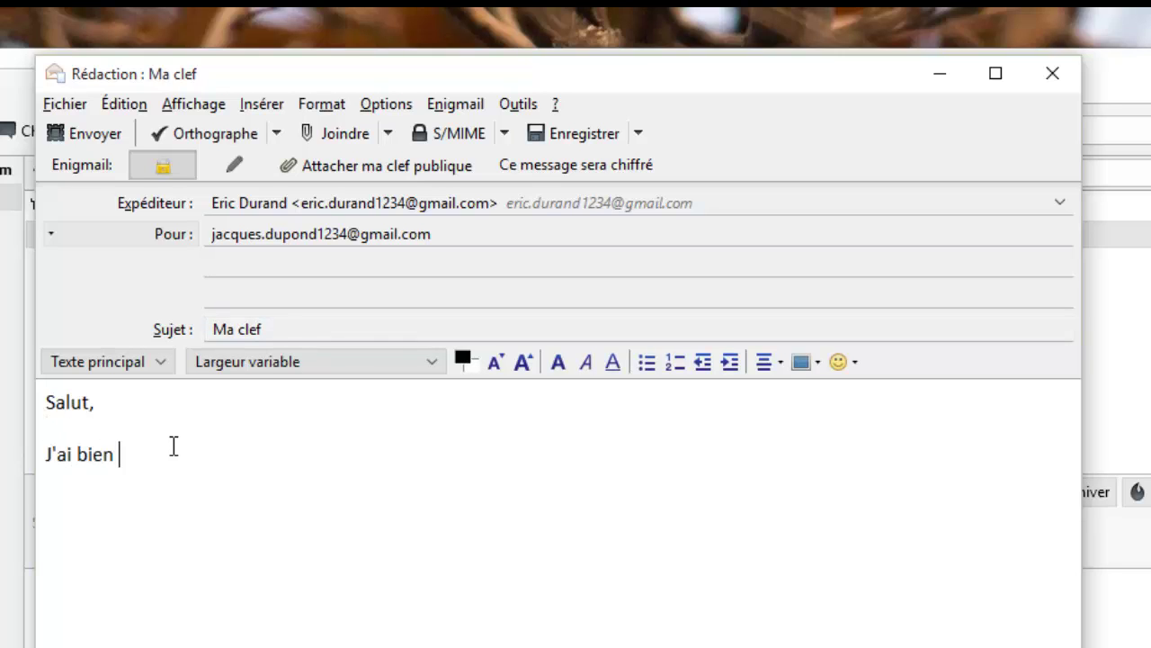
text(reçu ta clef. Voic)
key(BackSpace)
text(i )
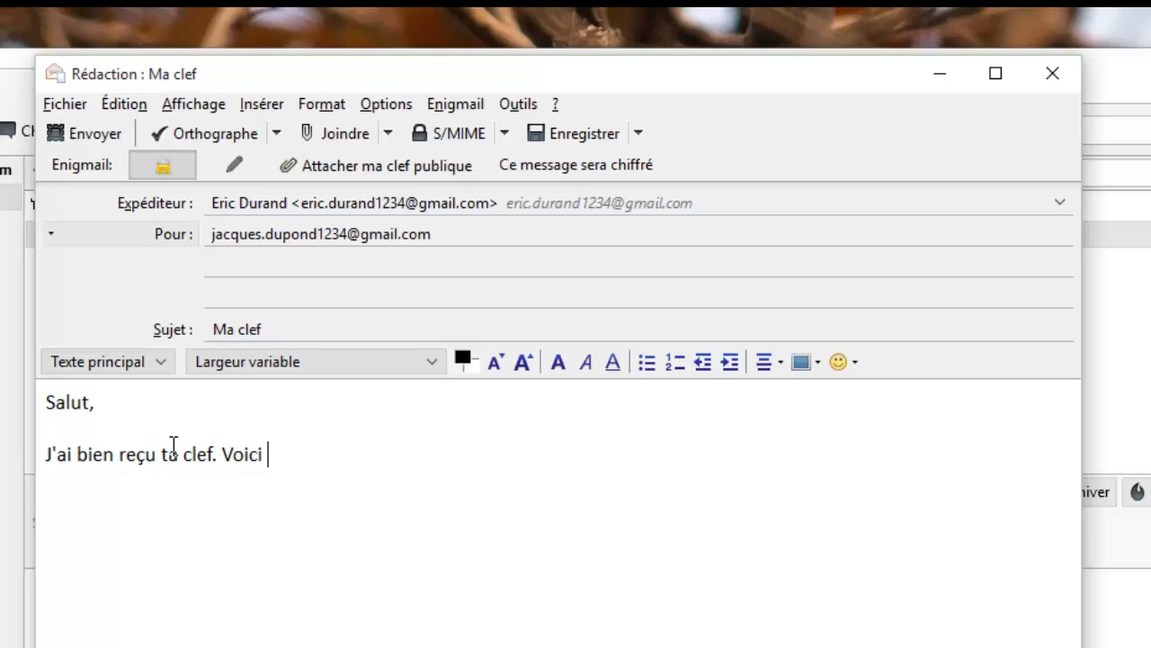
text(la mienne.)
key(Return)
key(Return)
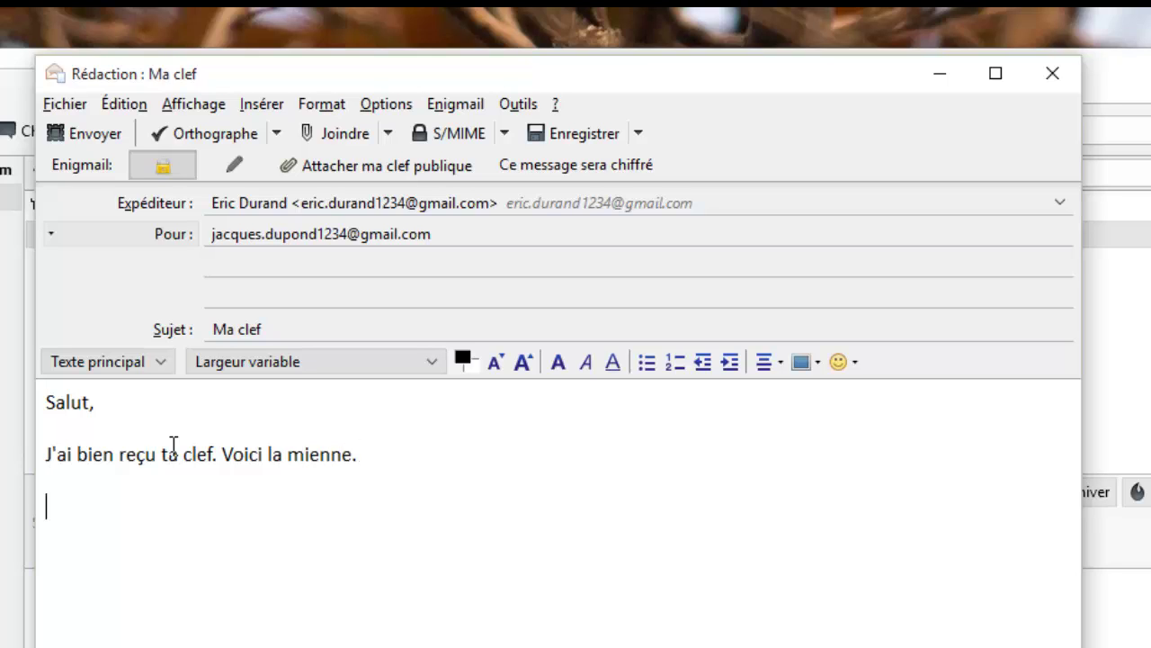
text(a+)
key(Return)
text(Erci)
key(BackSpace)
key(BackSpace)
text(ic)
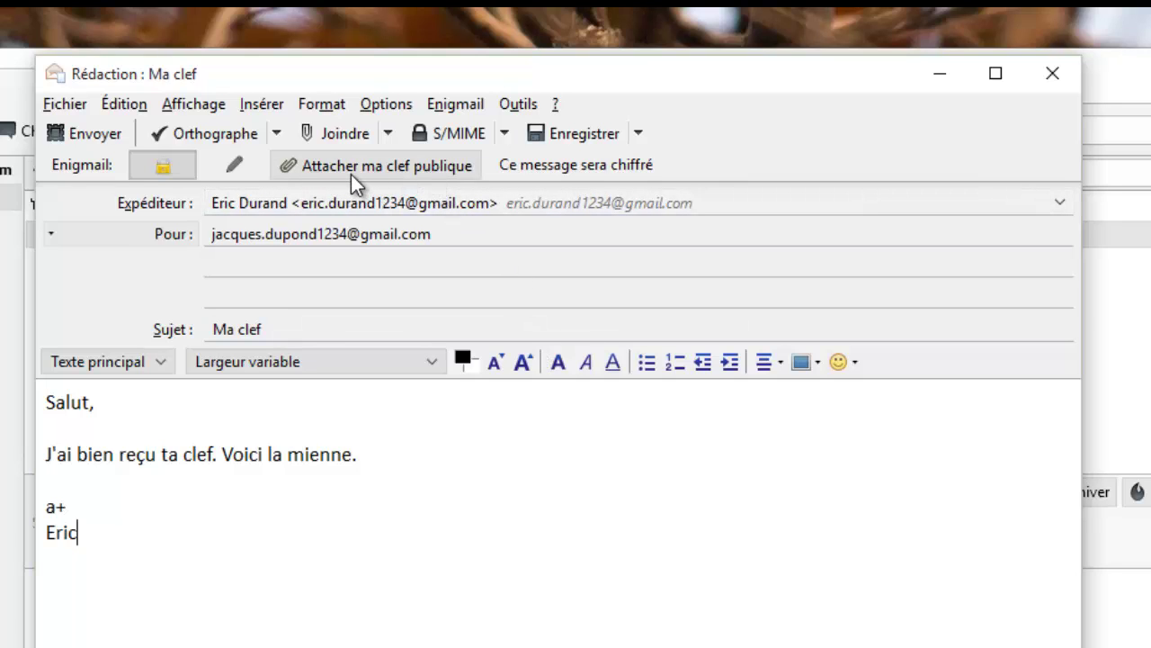
- Attach your own public key to the Ma clef message and send it
click(380, 173)
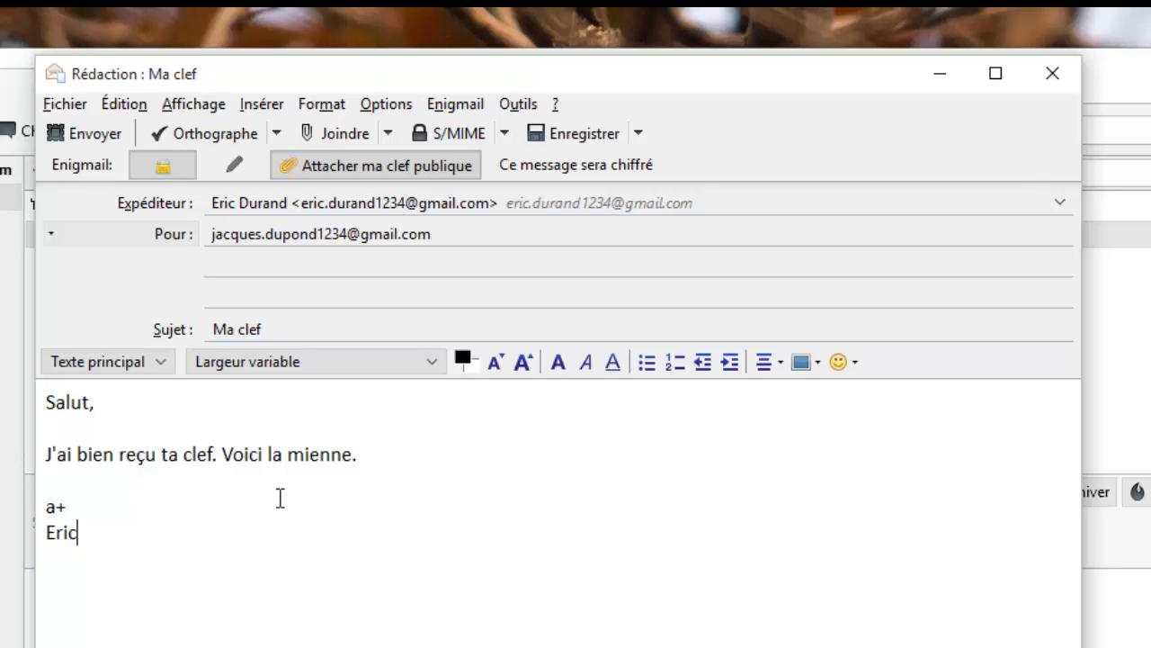
click(75, 135)
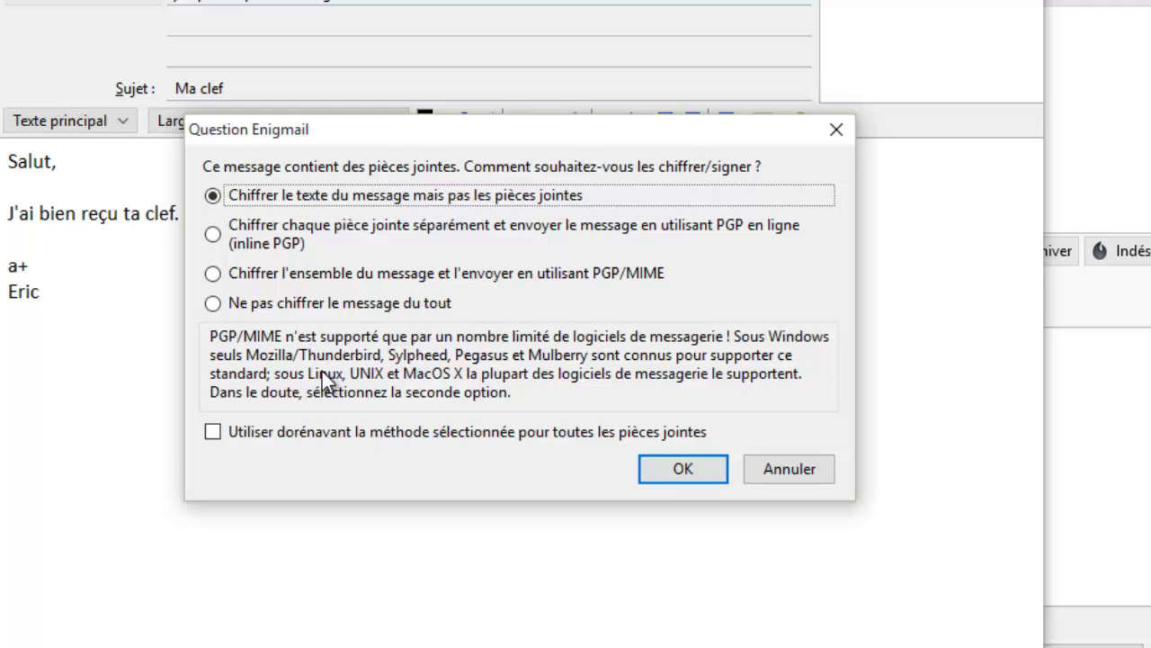
- Choose to encrypt the message text but not attachments, and acknowledge the HTML warning
click(663, 473)
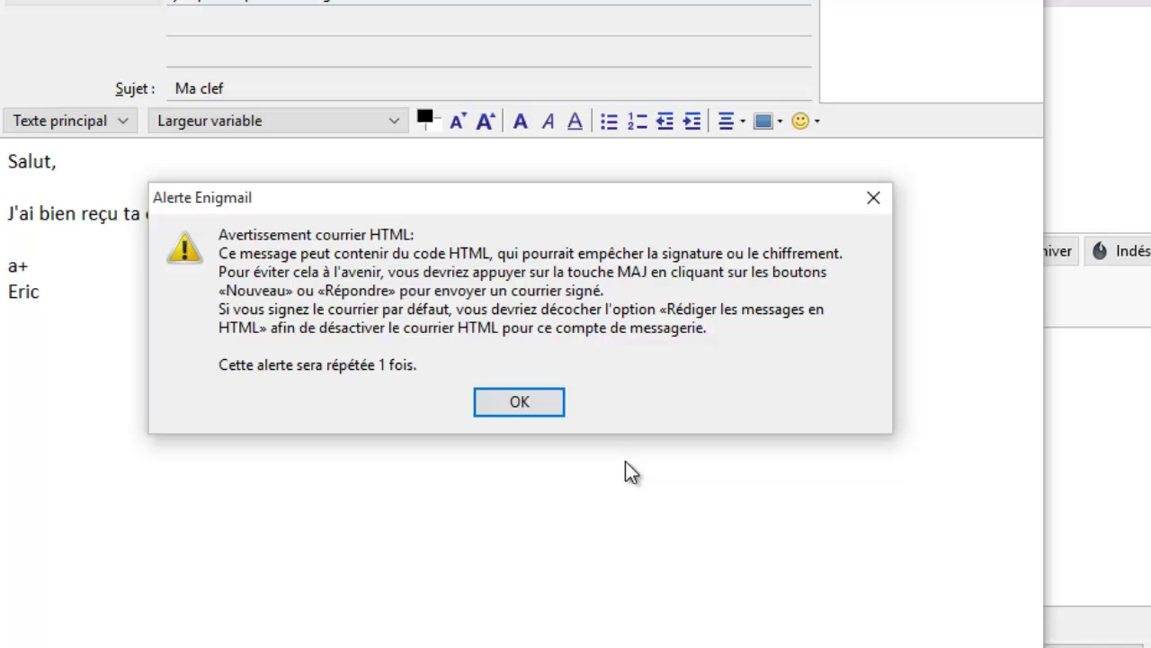
click(519, 402)
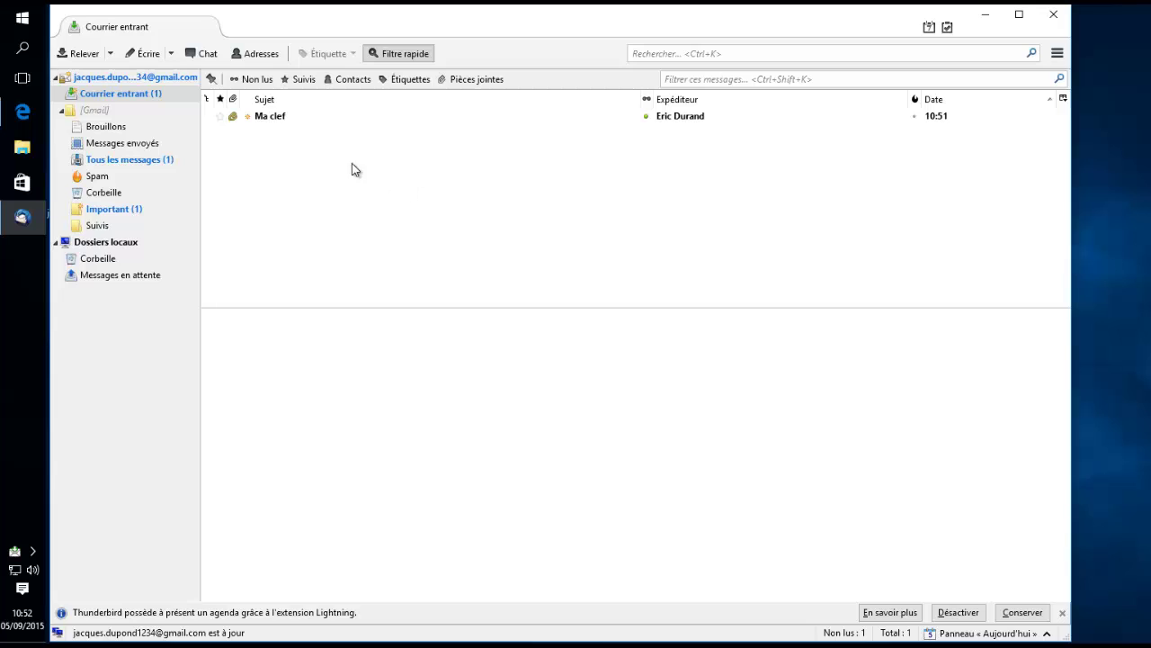
- Open the received Ma clef message and enter the secret passphrase to decrypt it
click(274, 116)
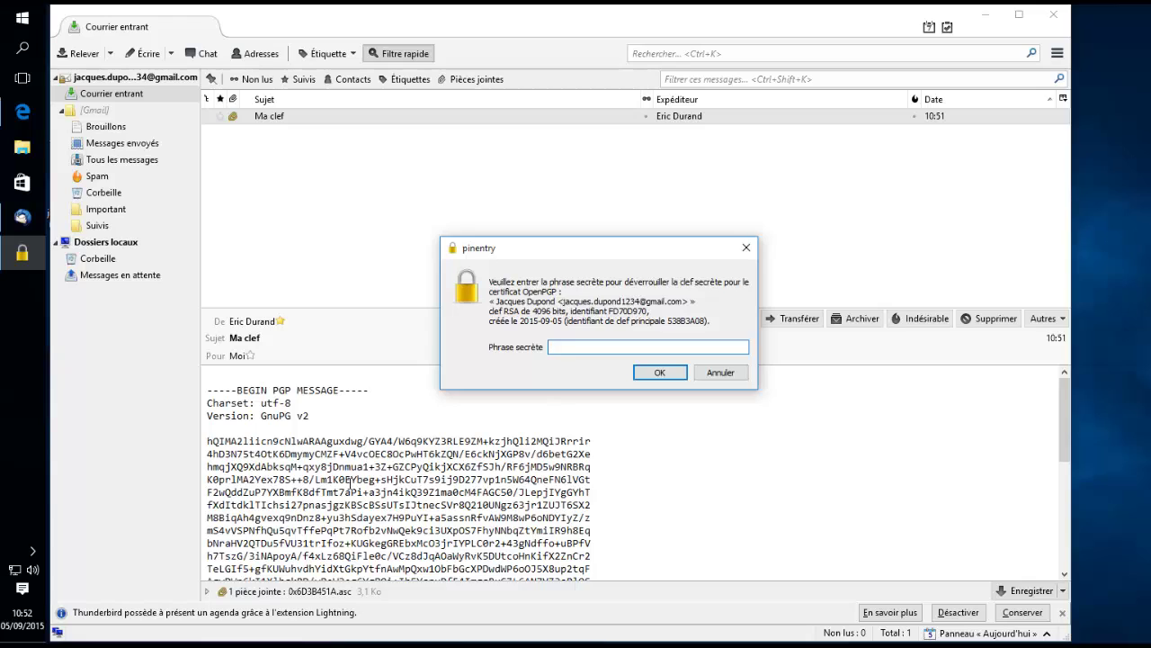
mouse_move(1059, 434)
mouse_down()
mouse_move(1058, 545)
mouse_move(1064, 418)
mouse_up()
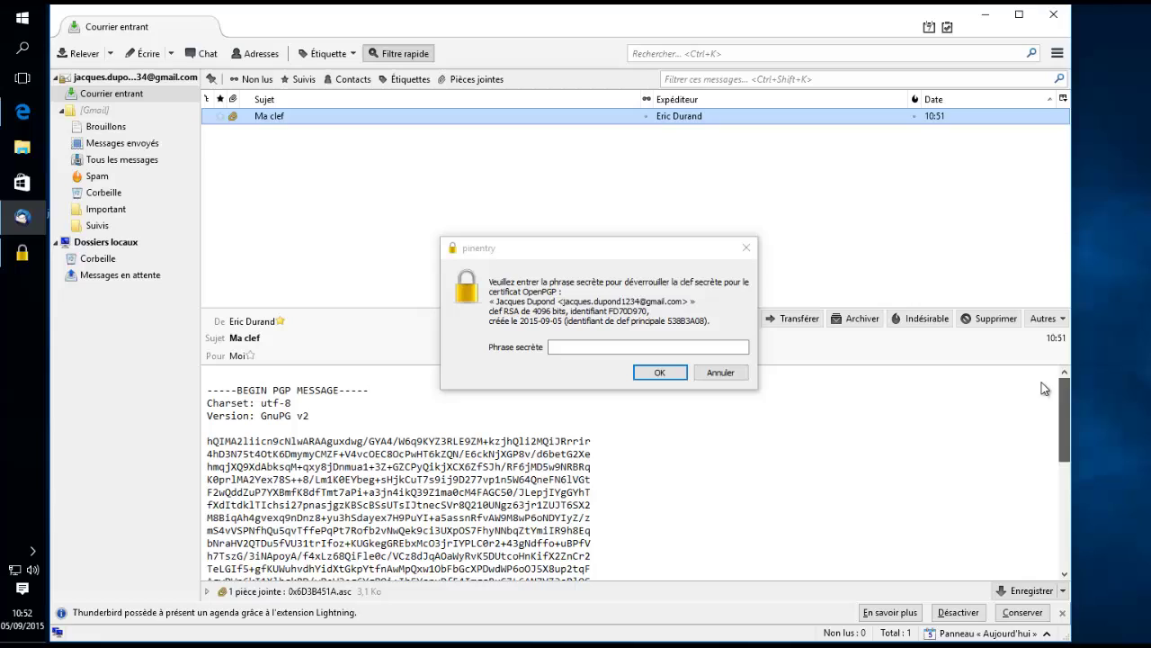
click(675, 346)
text(•••••••)
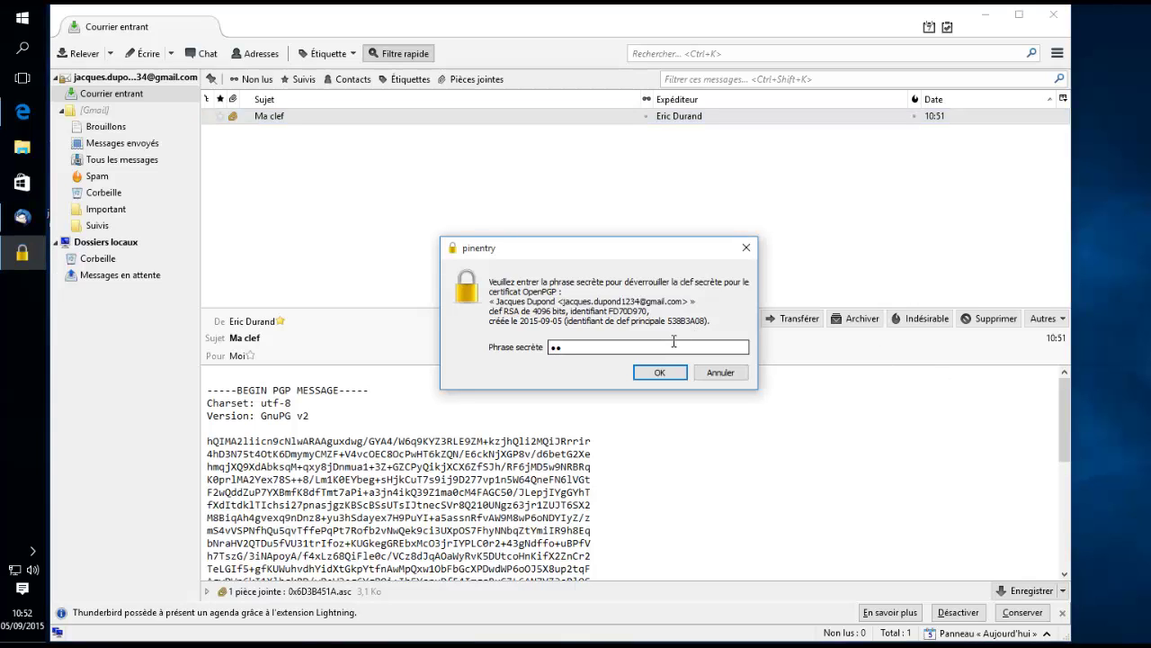
text(••)
key(Return)
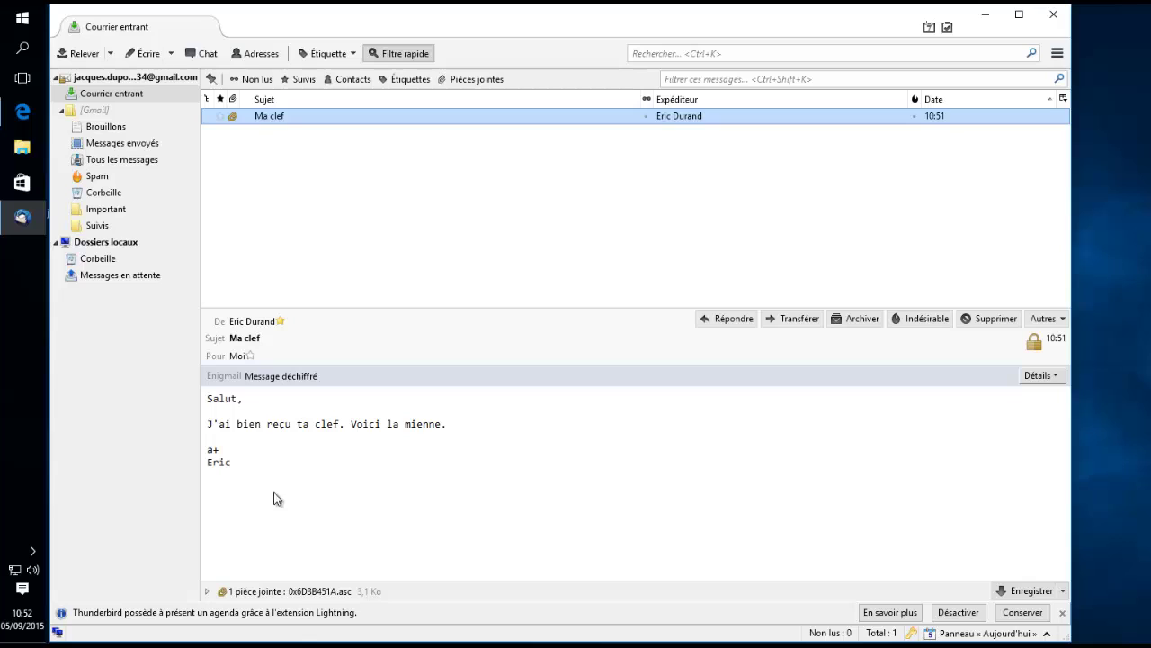
- Import the attached 0x6D3B451A.asc key as an OpenPGP key, then narrow the Thunderbird window
click(319, 594)
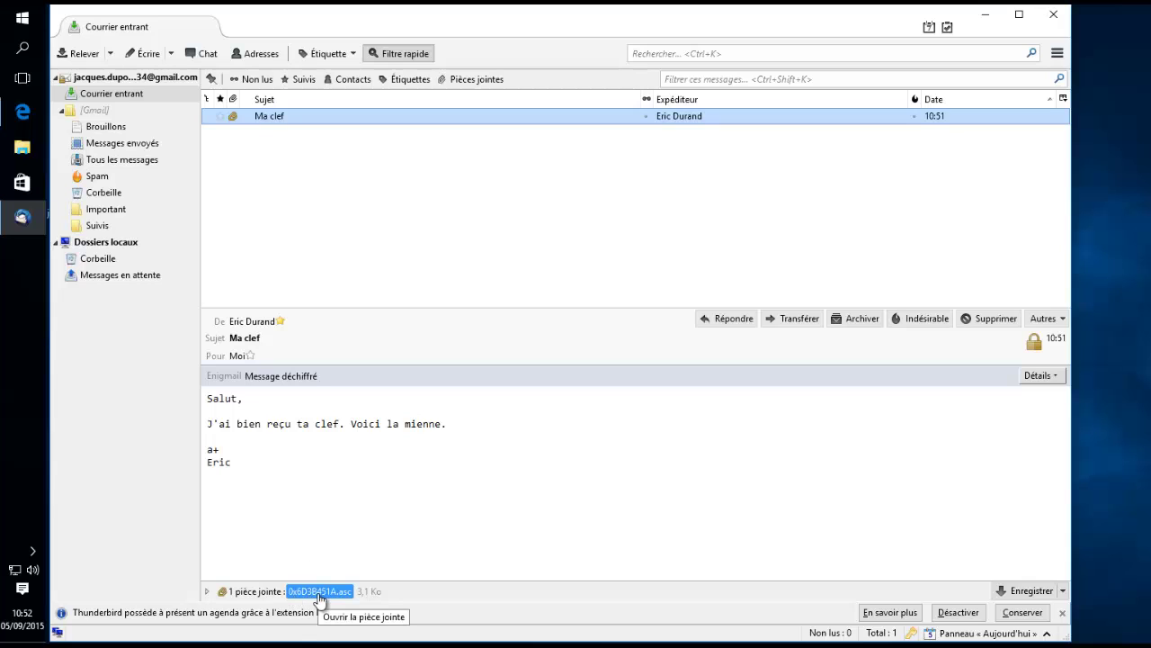
right_click(321, 596)
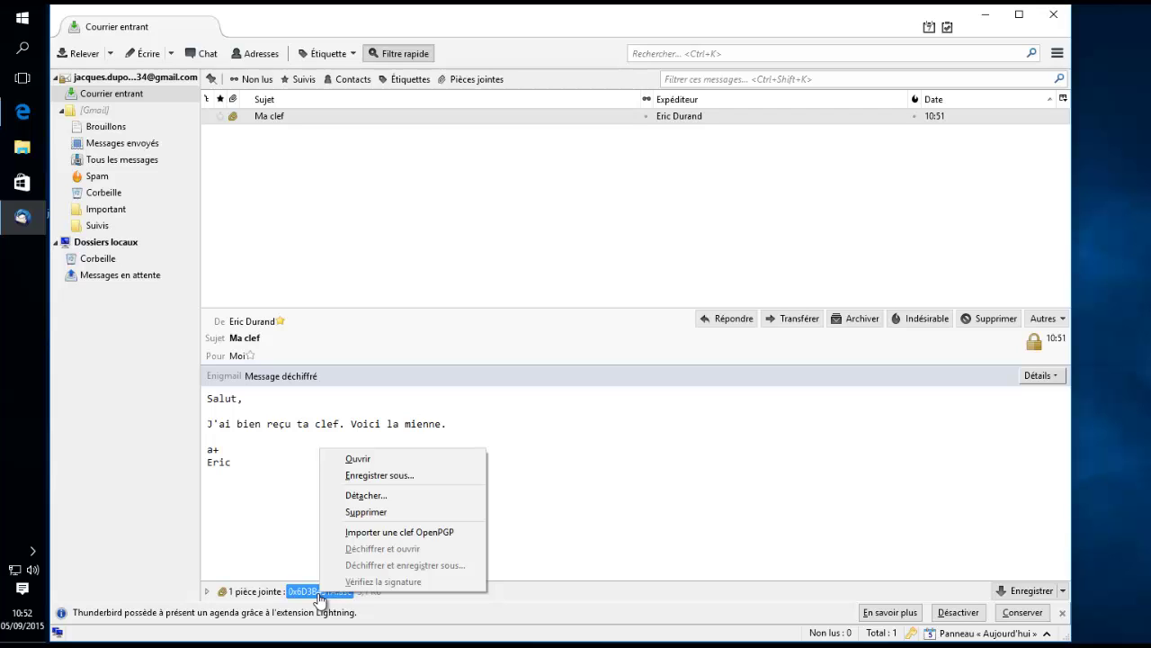
click(398, 531)
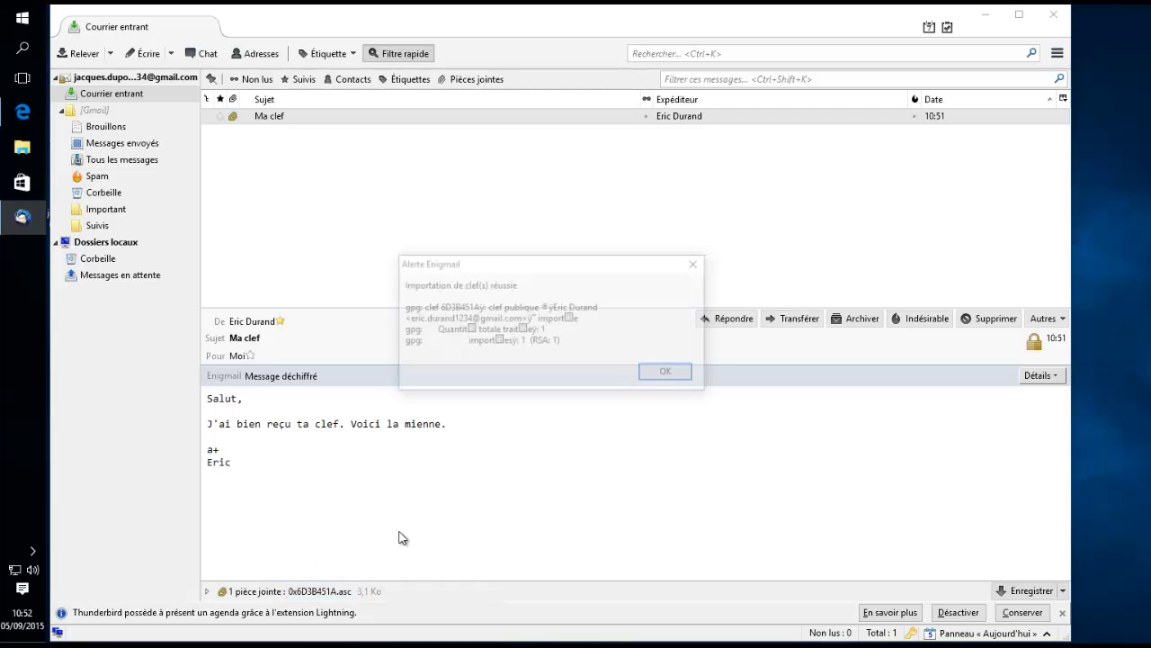
click(654, 373)
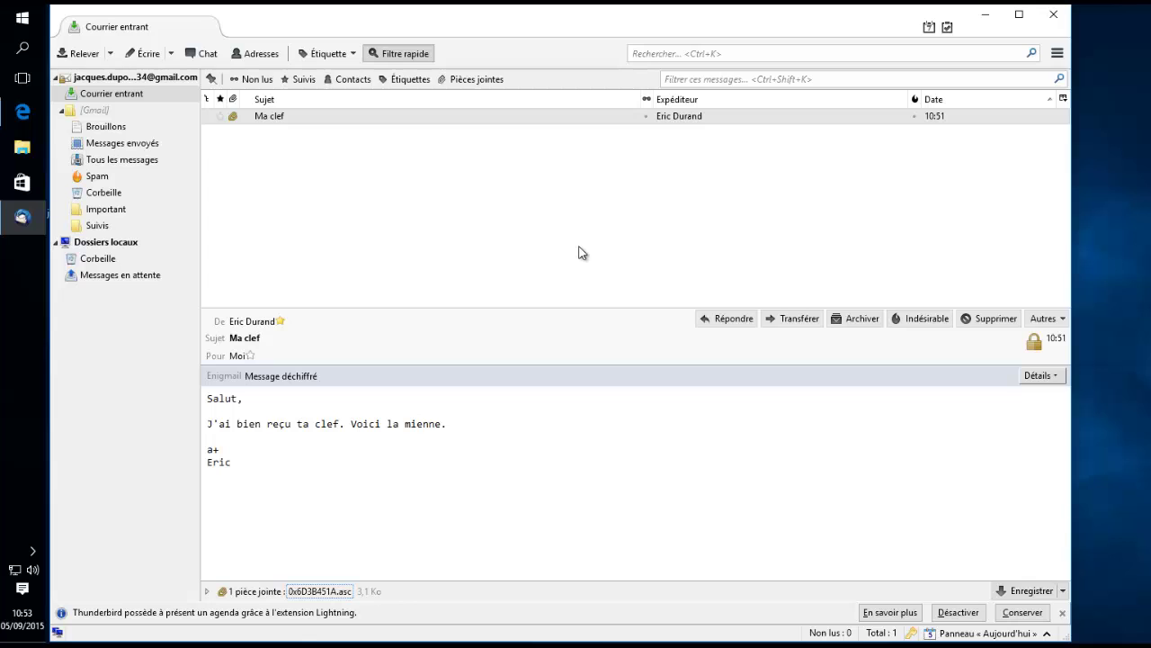
drag(1070, 225, 788, 232)
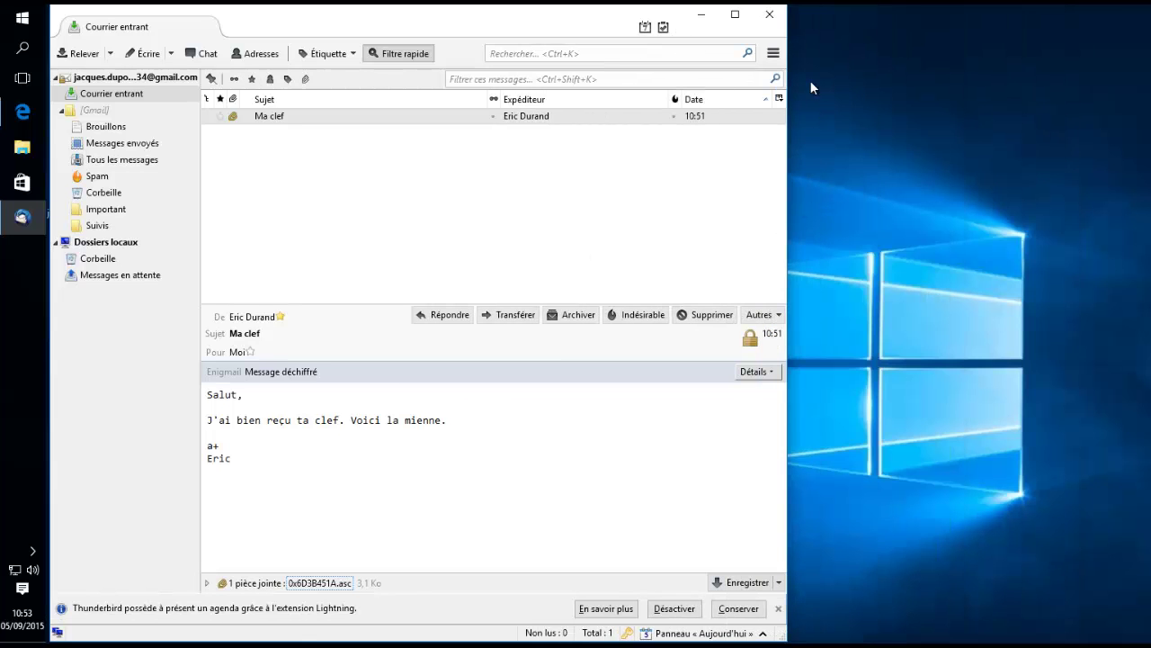
- Open Enigmail's Gestion de clefs window and select keys 538B3A08 and 6D3B451A in turn
click(774, 56)
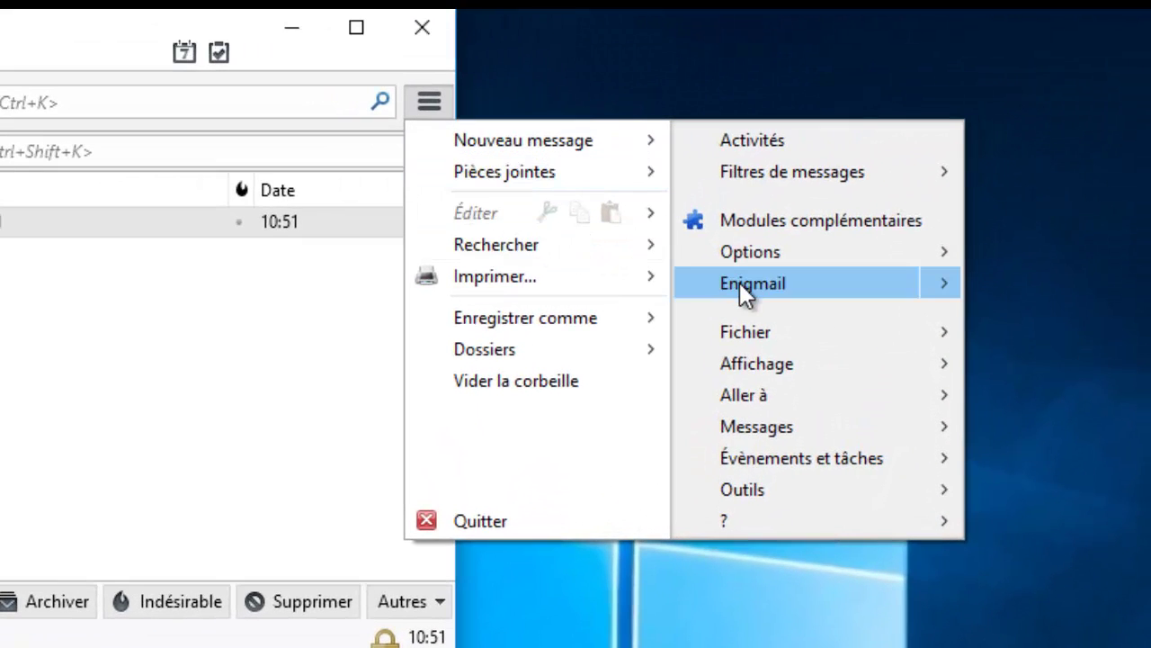
click(947, 281)
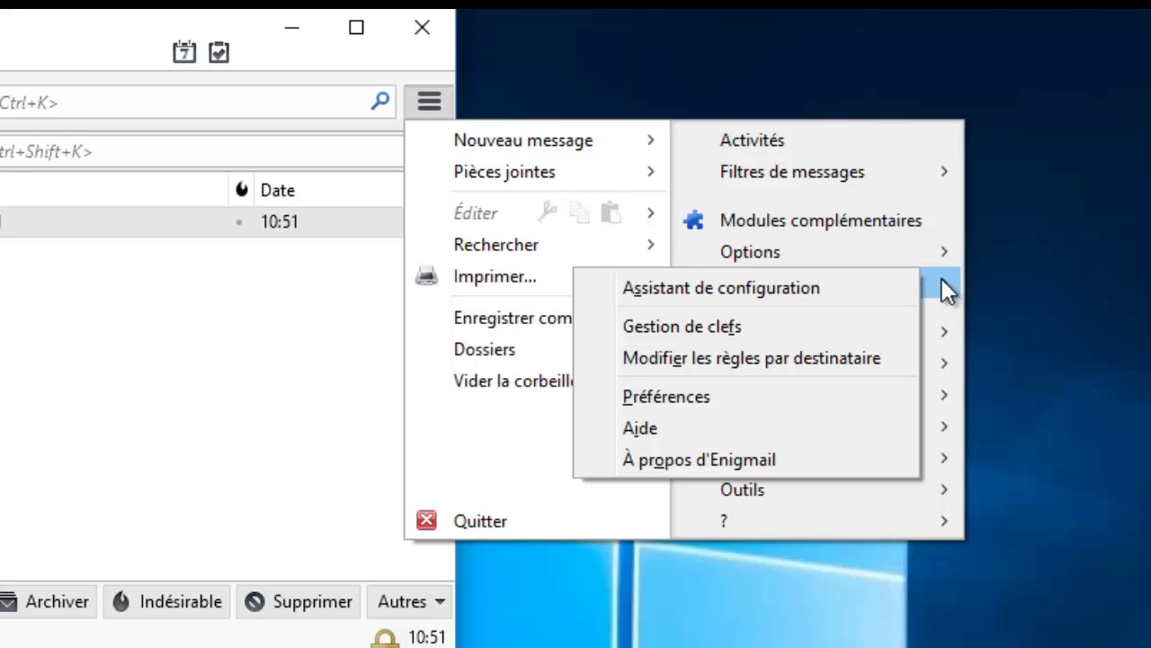
click(723, 324)
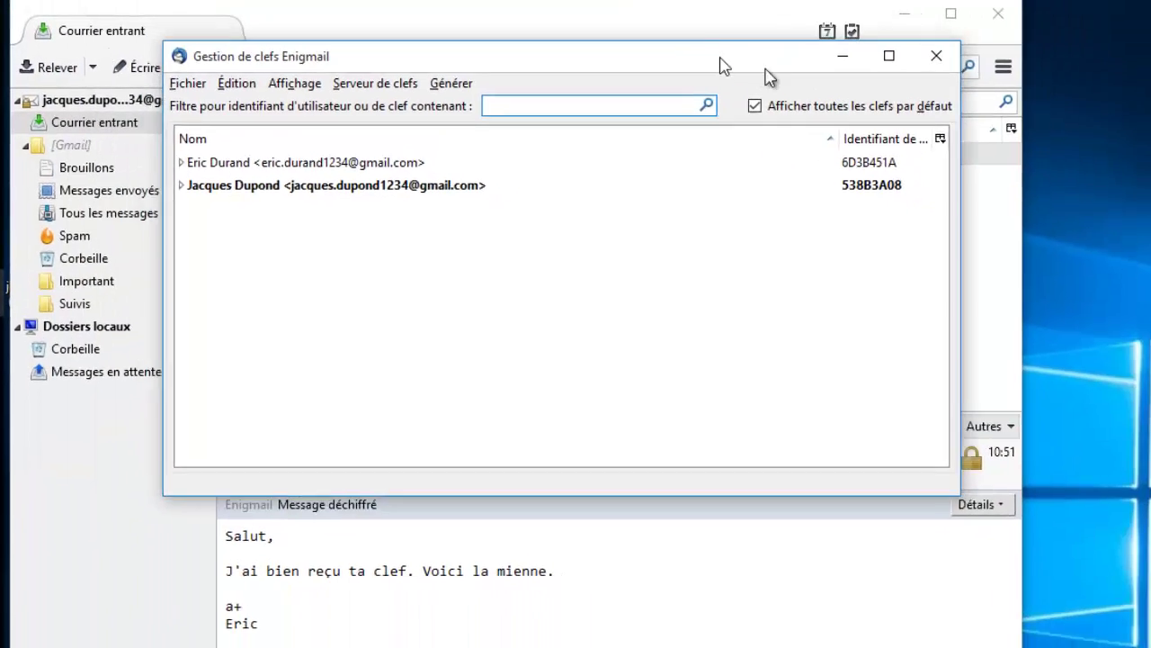
drag(769, 77, 799, 82)
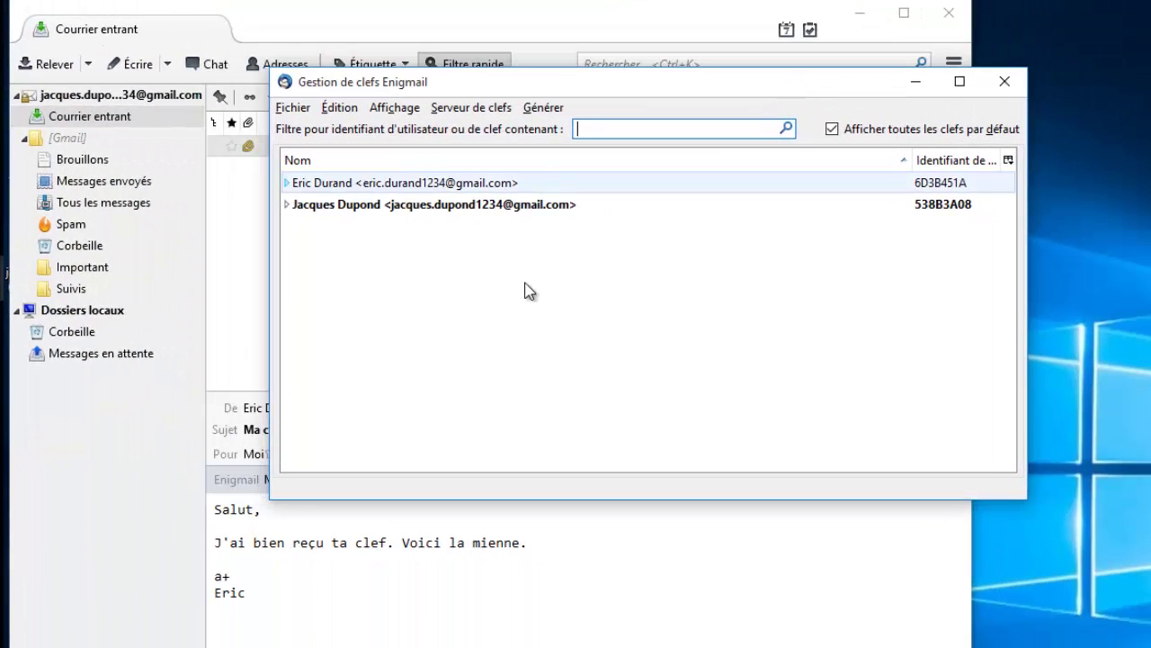
click(433, 206)
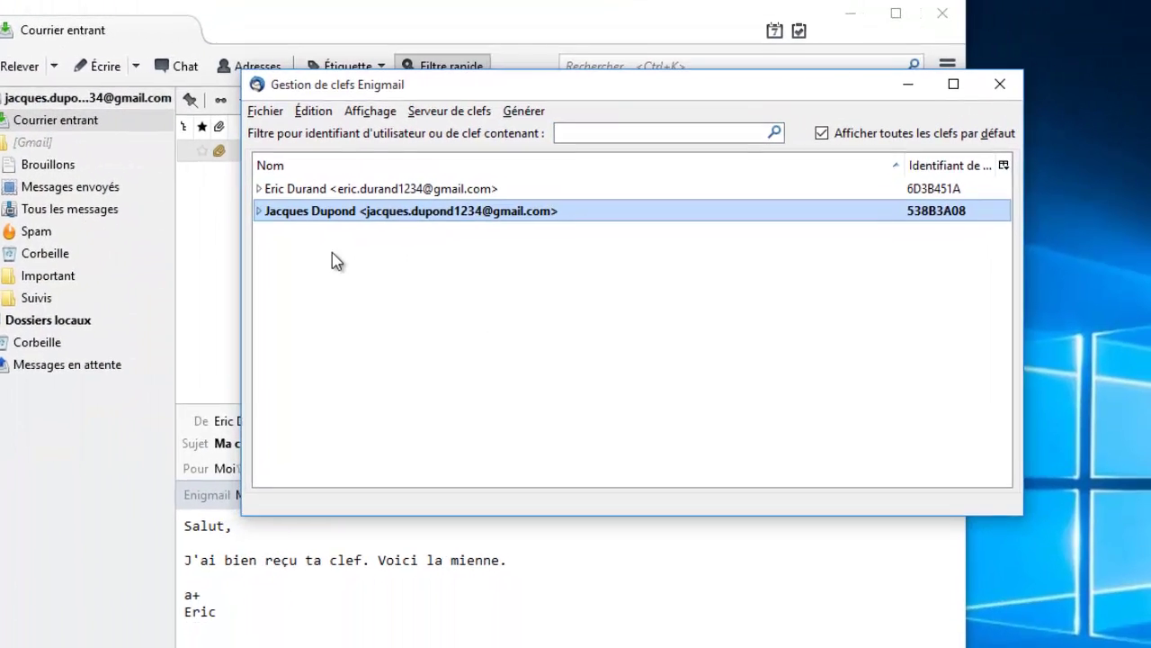
click(374, 189)
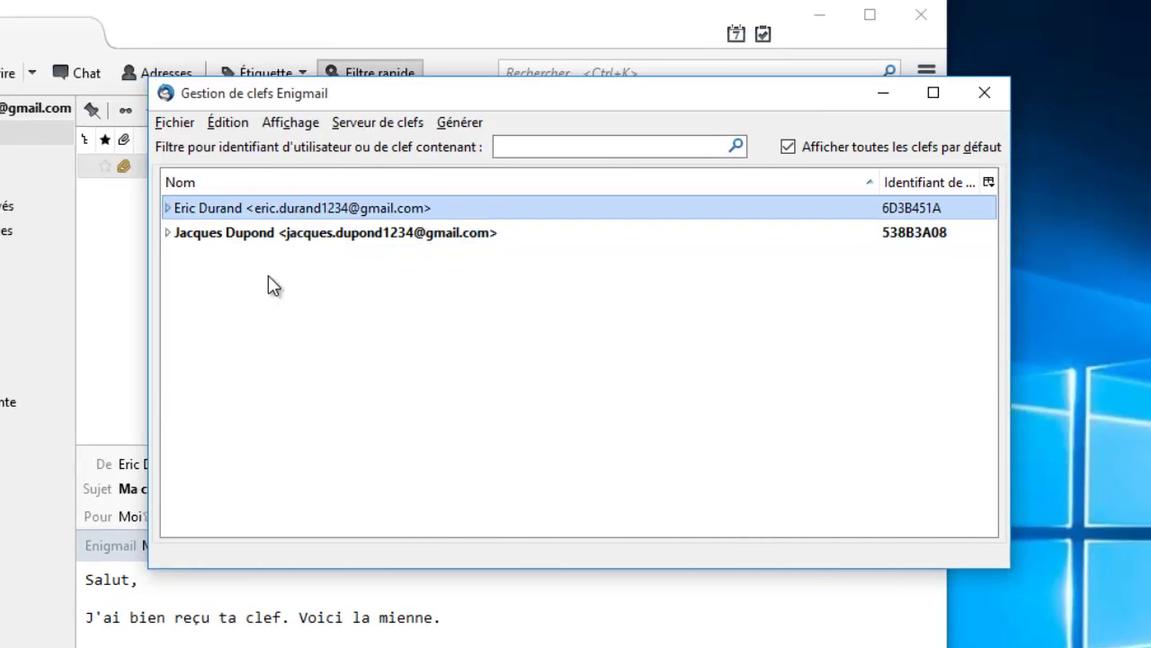
click(184, 126)
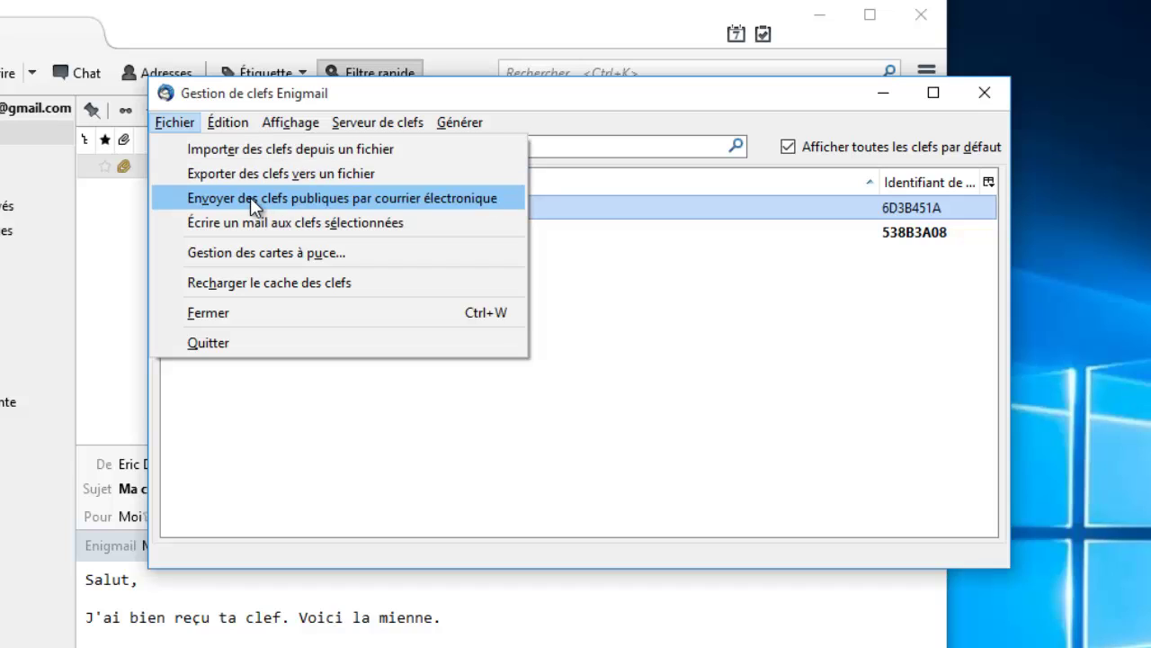
click(250, 197)
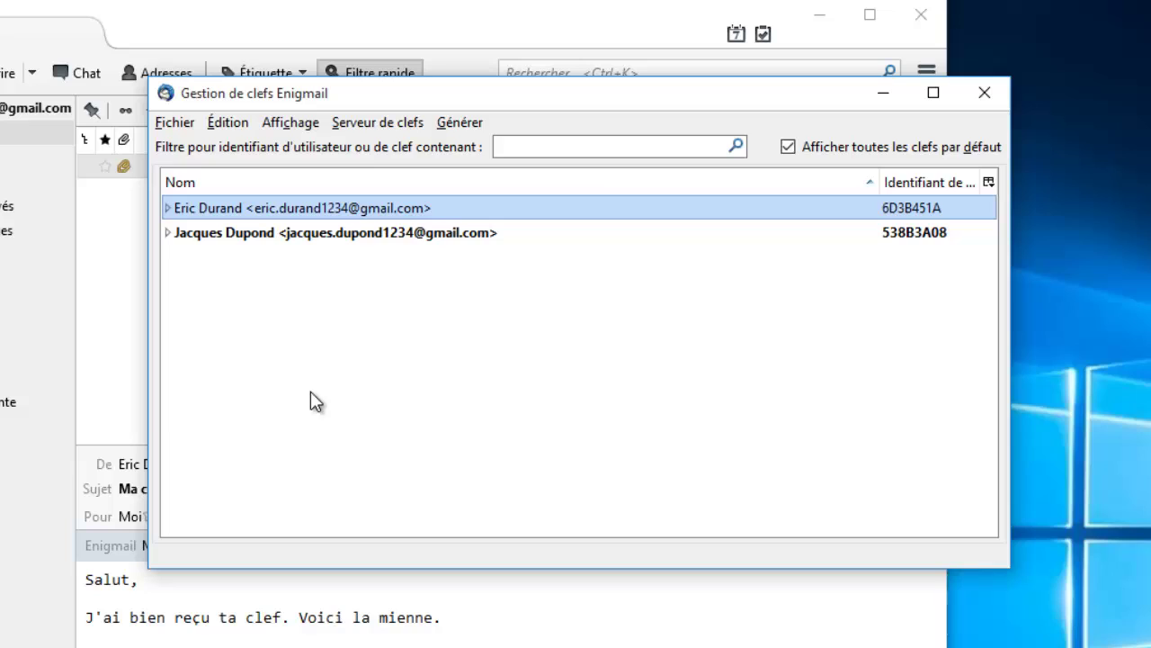
click(459, 125)
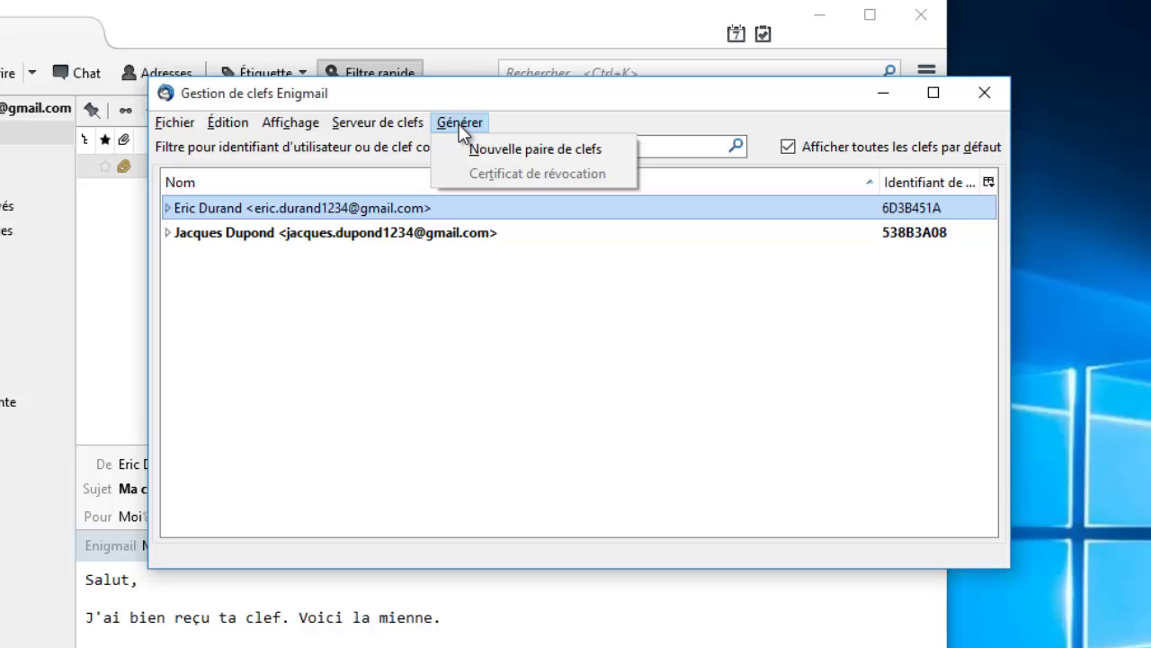
click(460, 126)
click(406, 126)
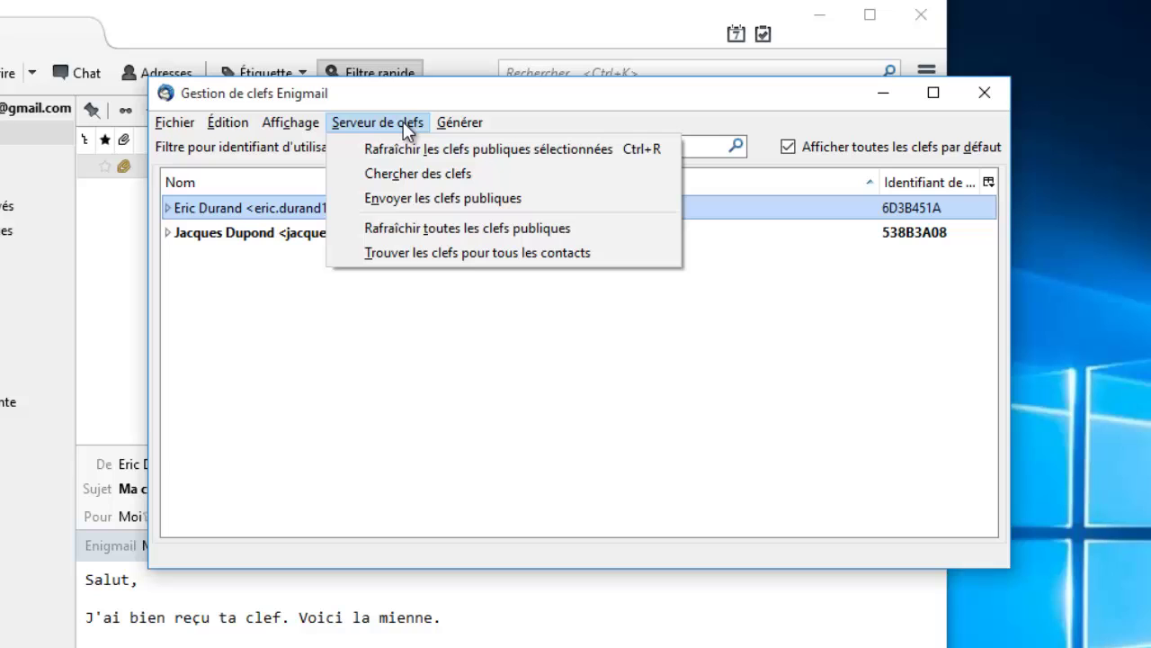
click(428, 199)
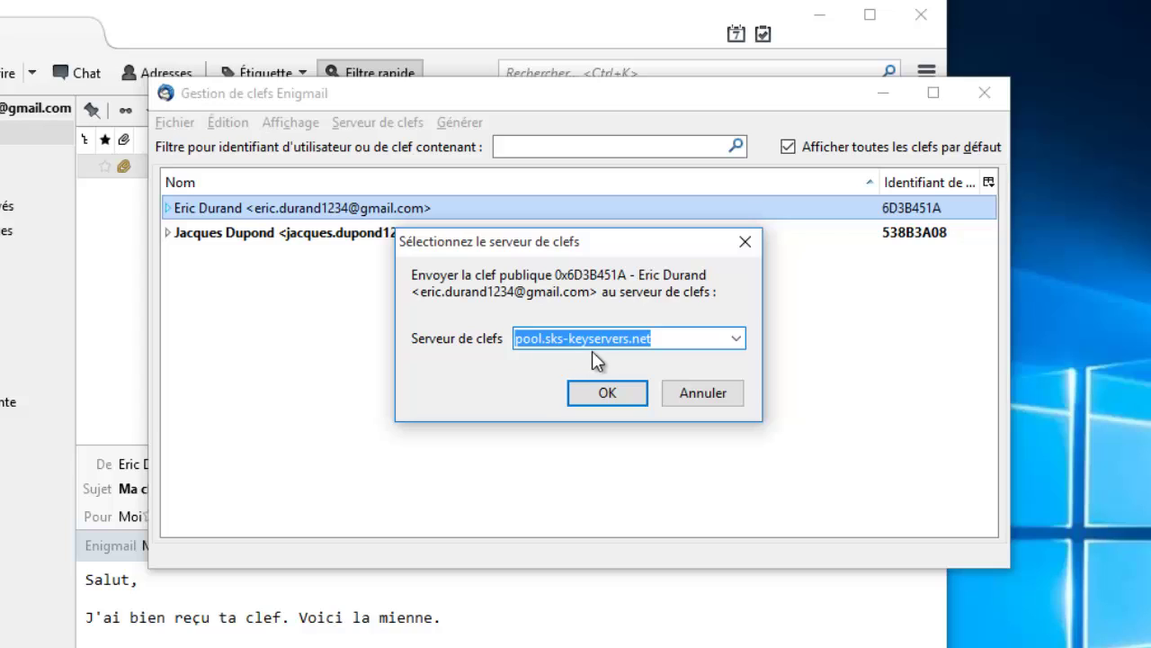
click(735, 341)
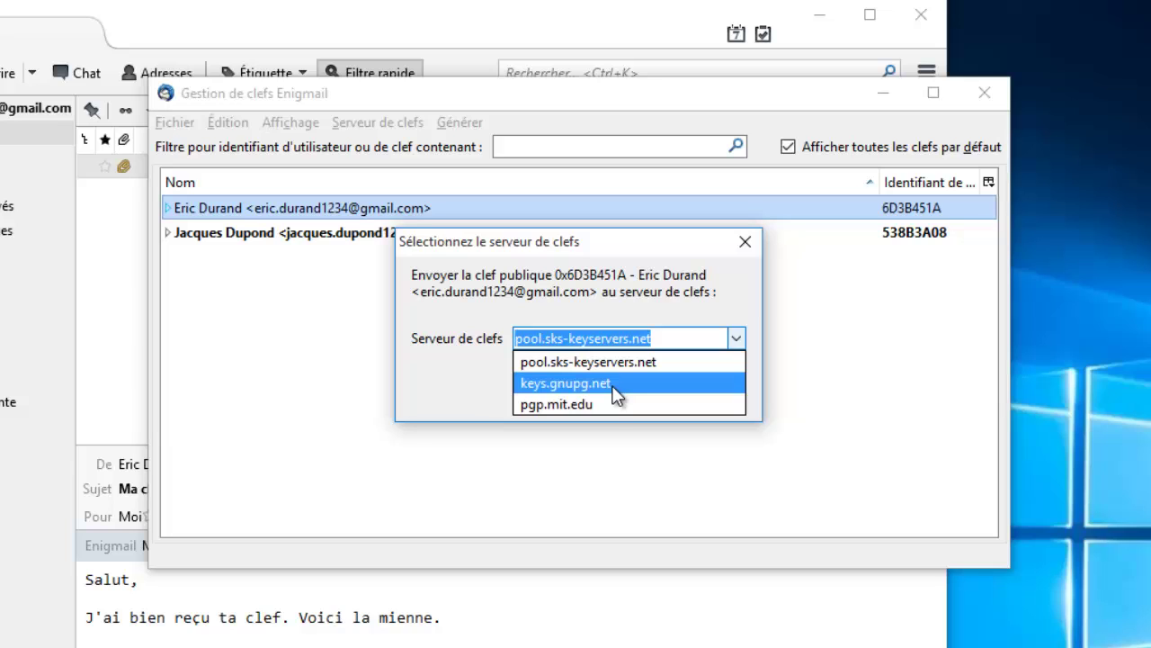
click(681, 337)
click(690, 387)
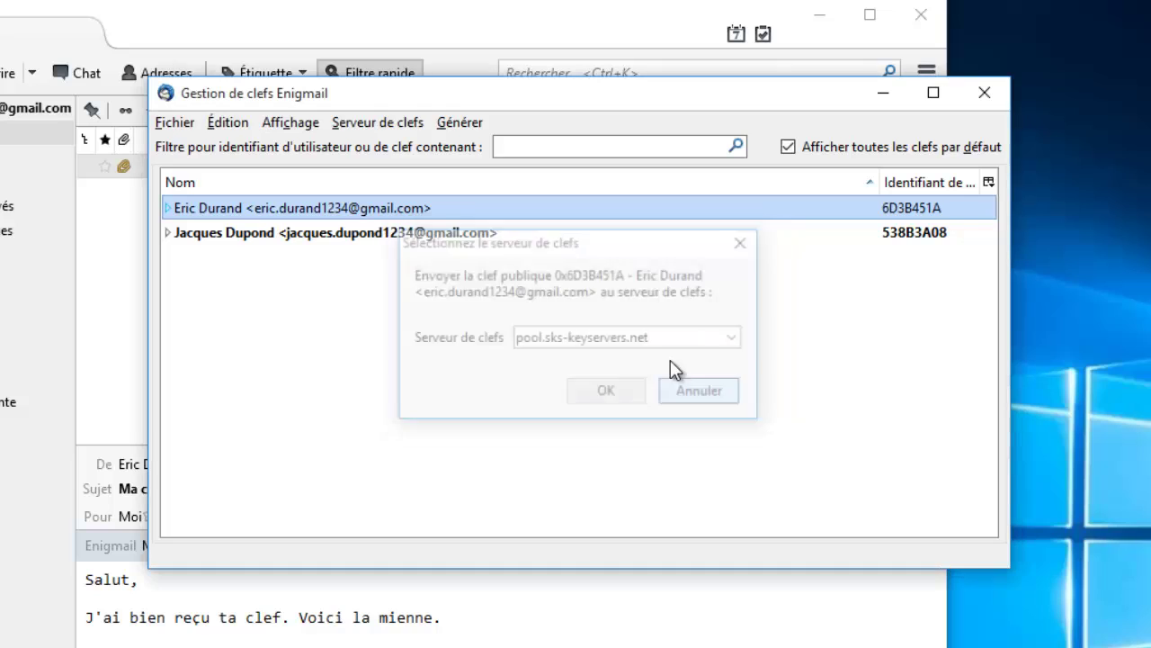
click(378, 122)
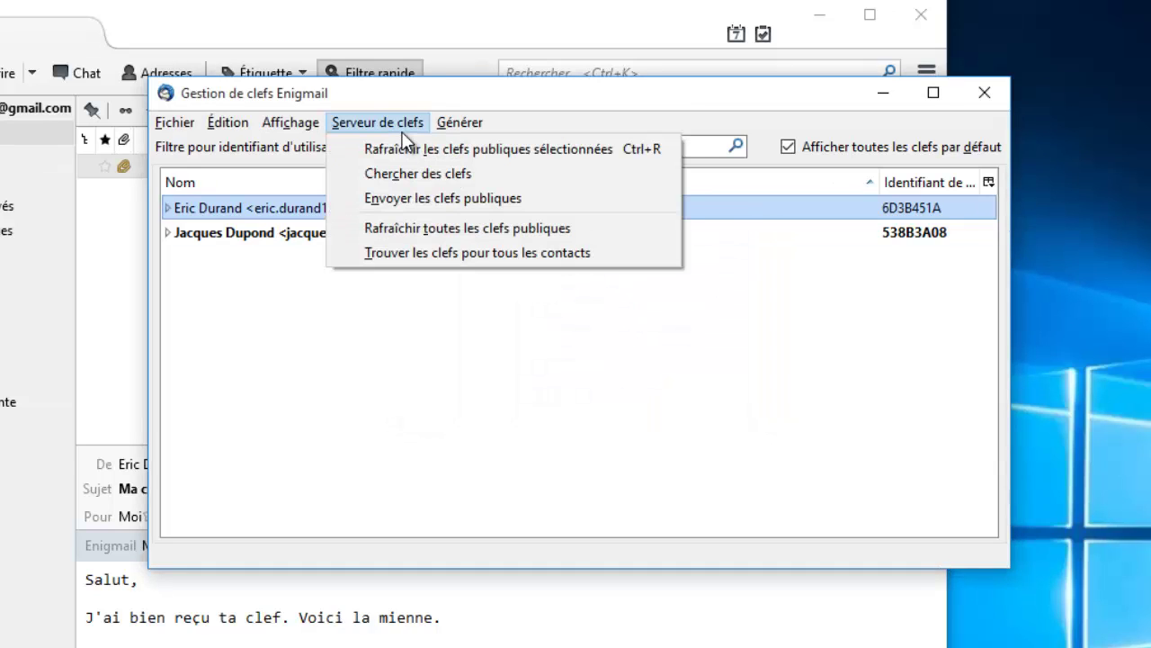
click(402, 174)
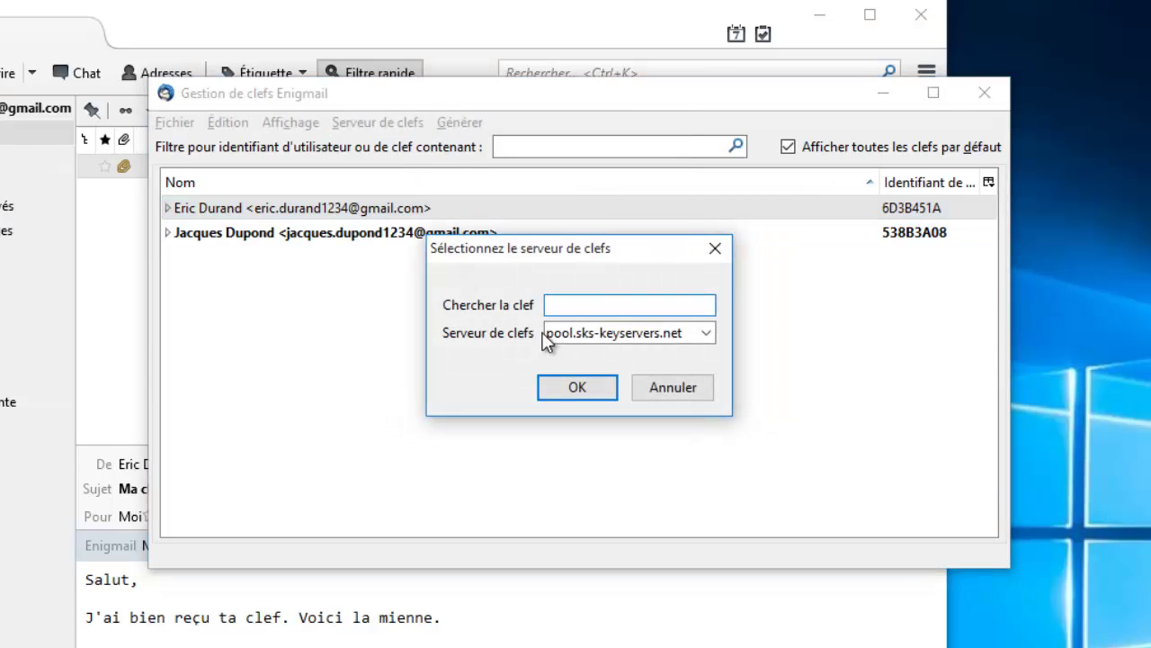
click(707, 335)
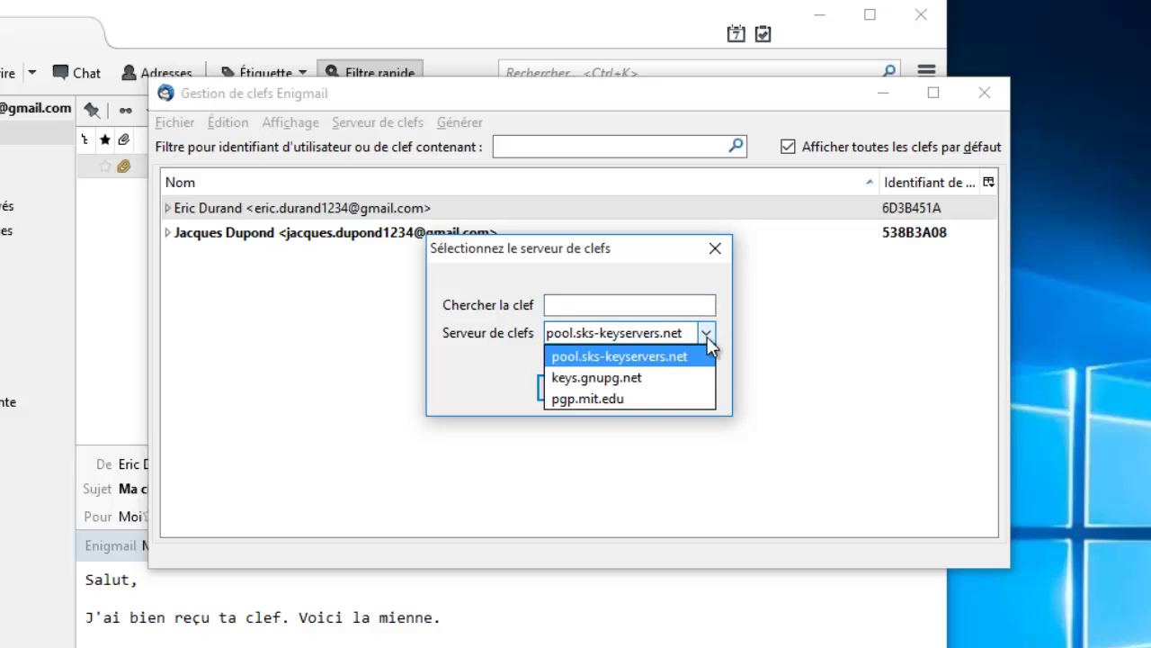
click(628, 379)
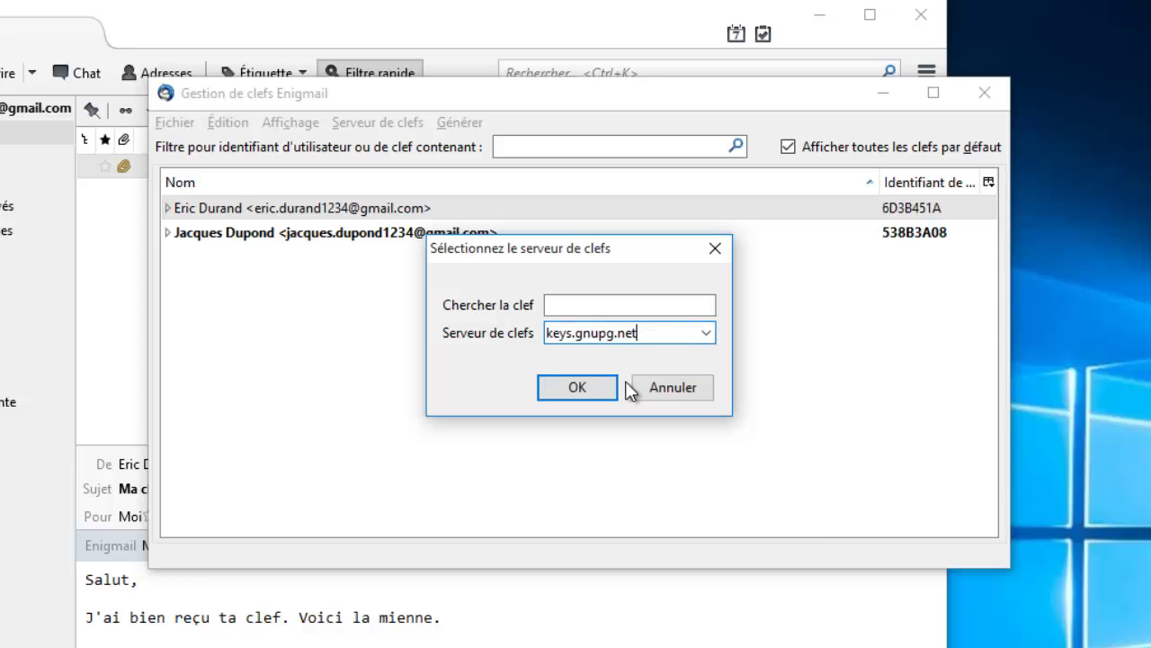
click(588, 307)
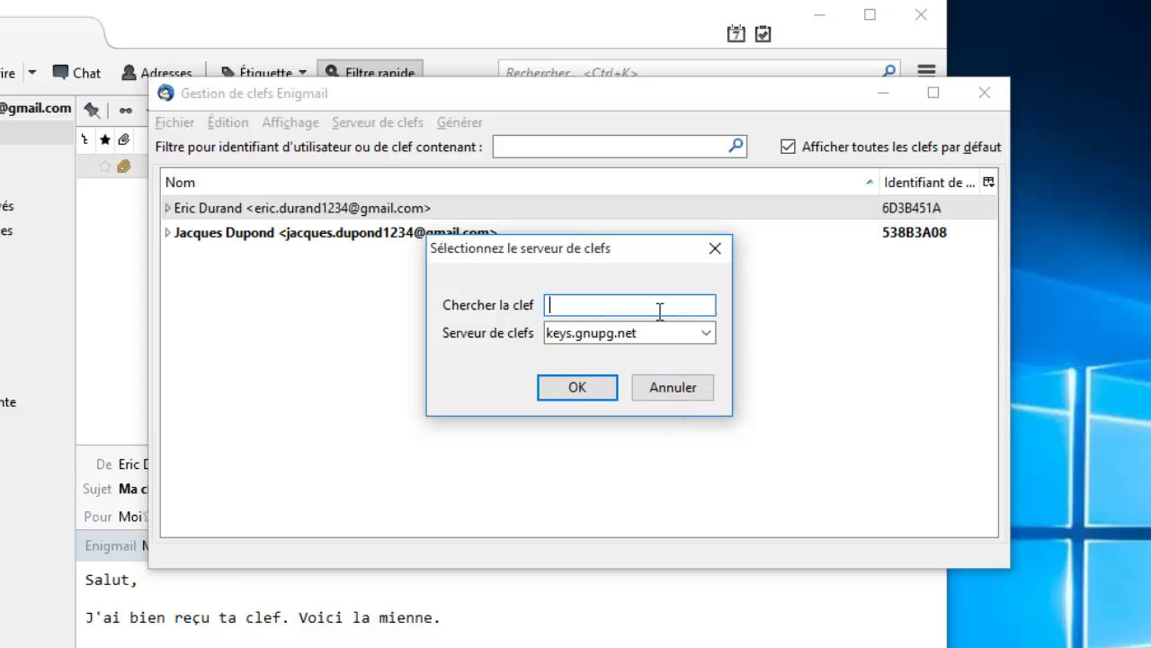
click(681, 387)
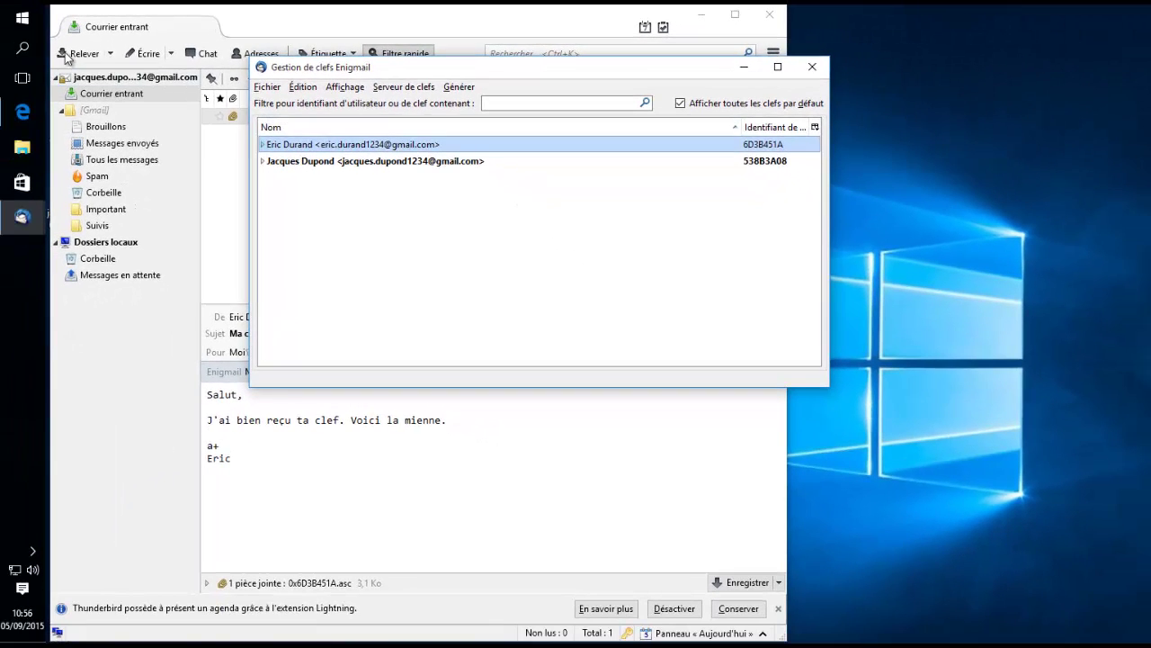
- Search Windows for 'kleop' and launch Kleopatra, showing certificate 538B3A08
click(22, 48)
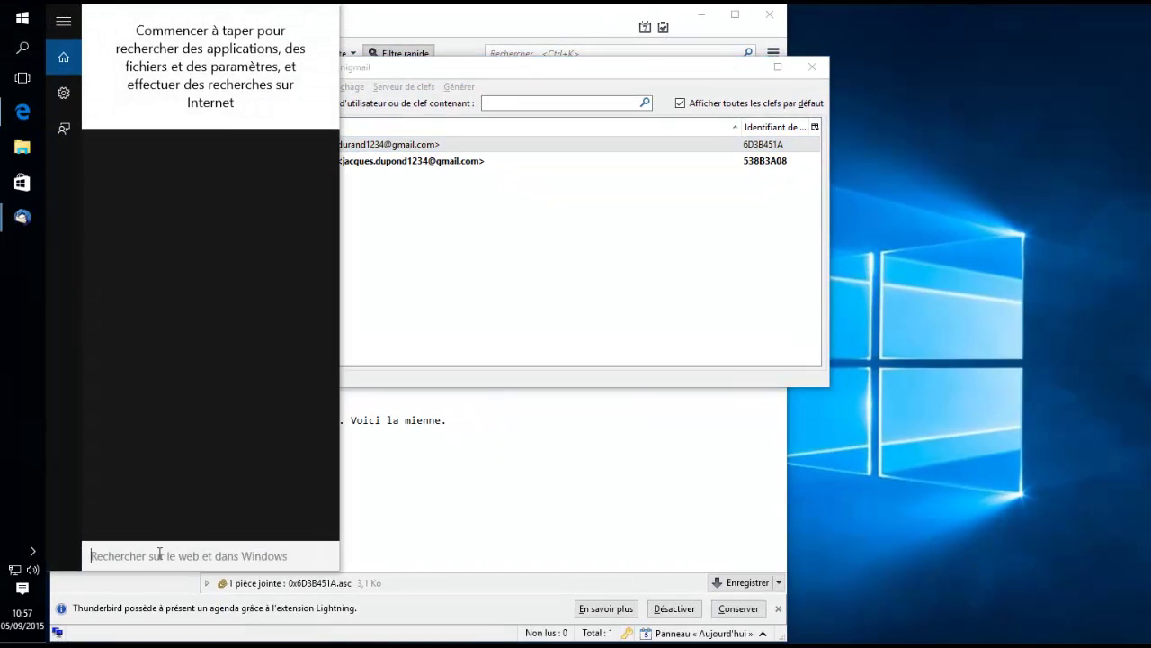
text(kleop)
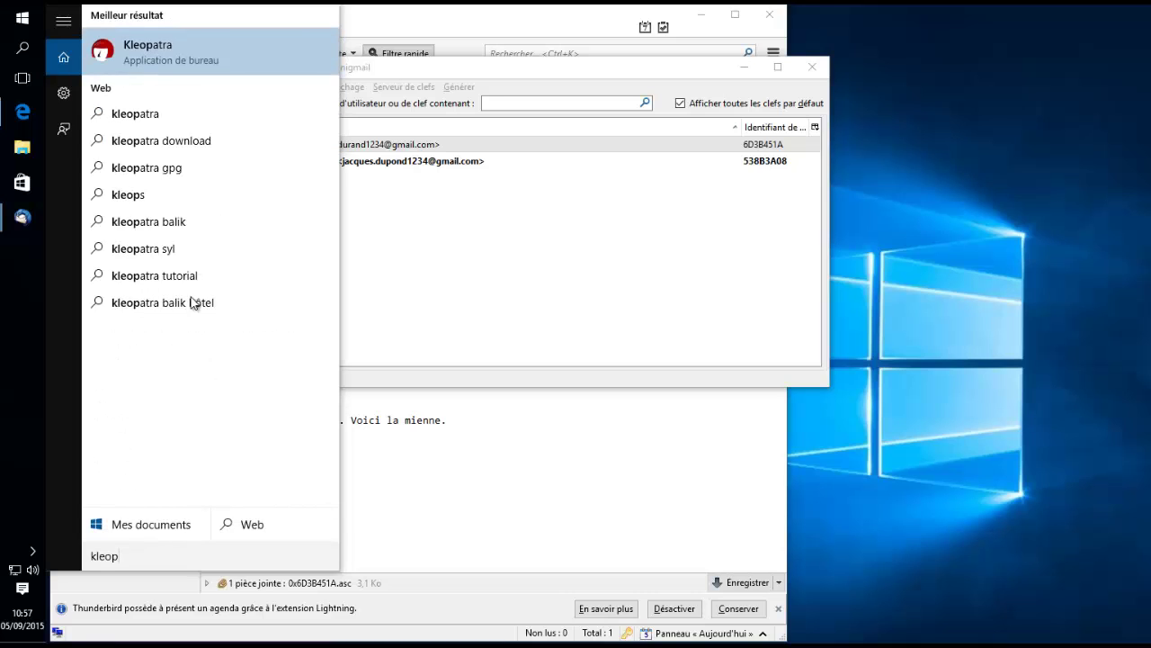
click(182, 54)
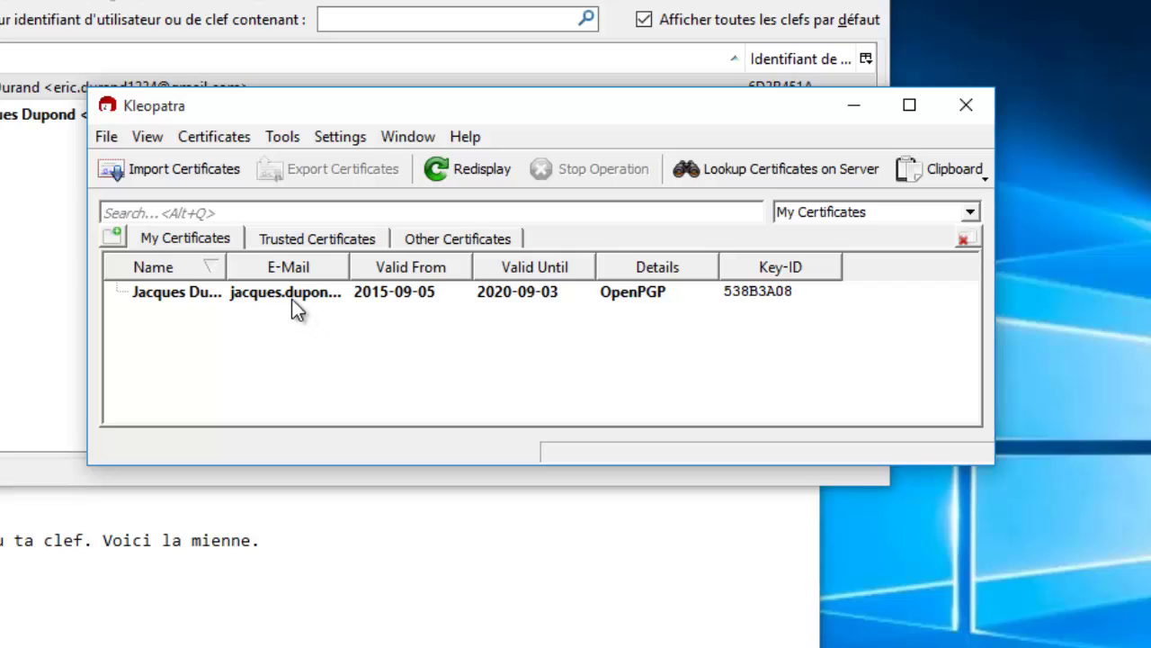
- Check your own certificate, then find the correspondent's certificate 6D3B451A under Other Certificates
click(288, 294)
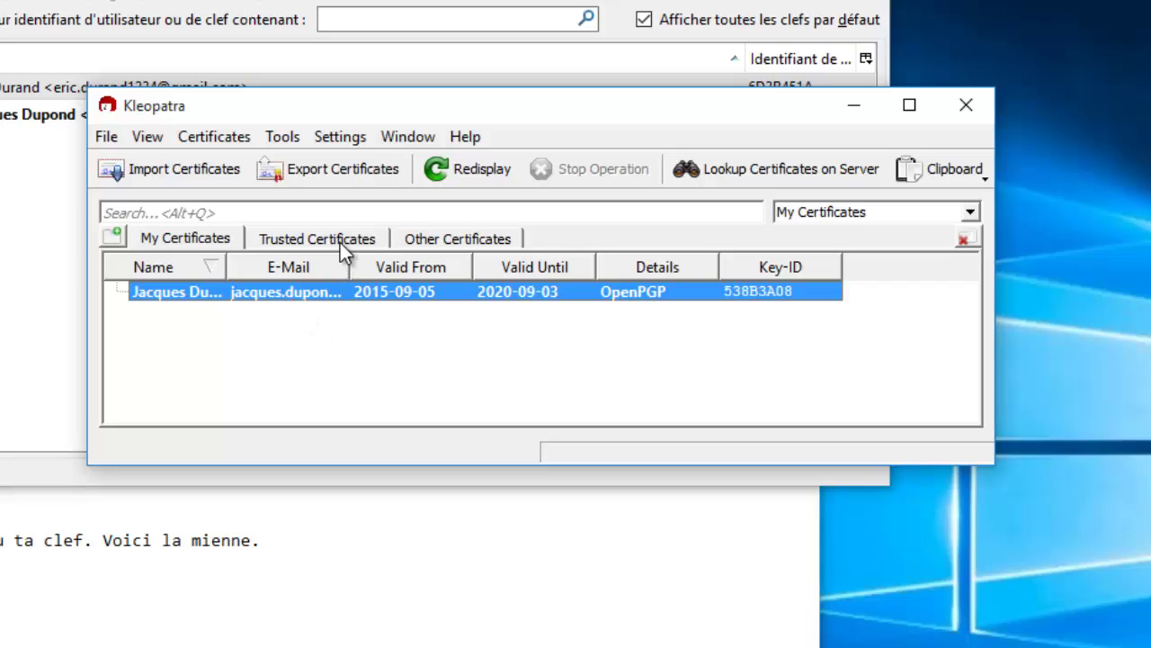
click(375, 236)
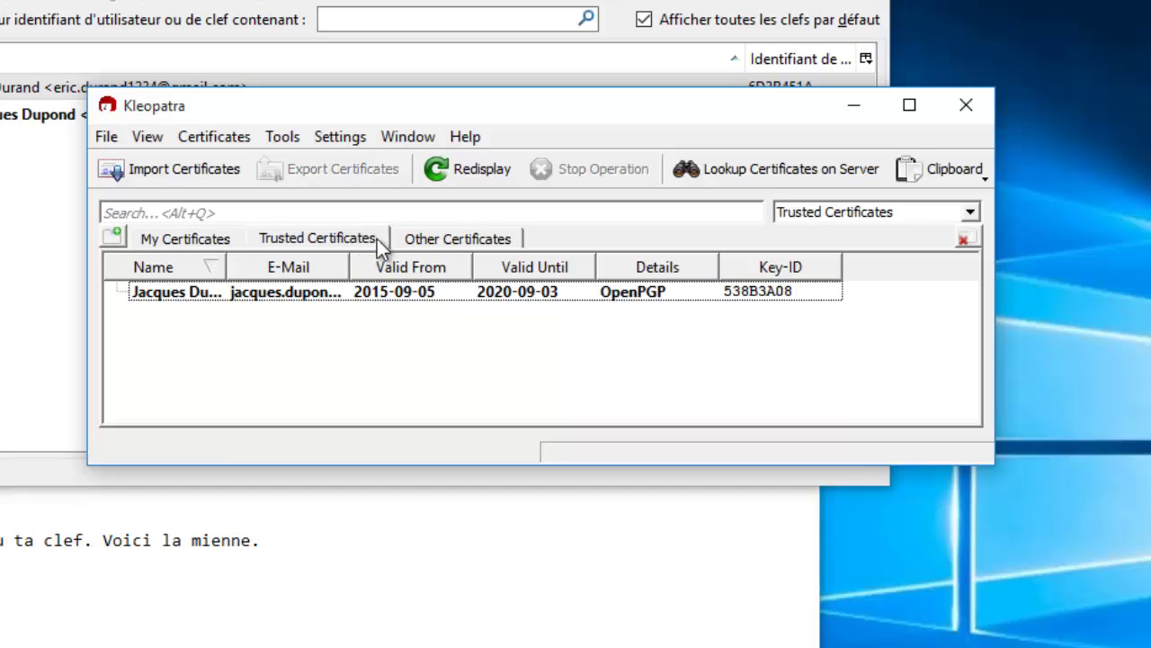
click(441, 240)
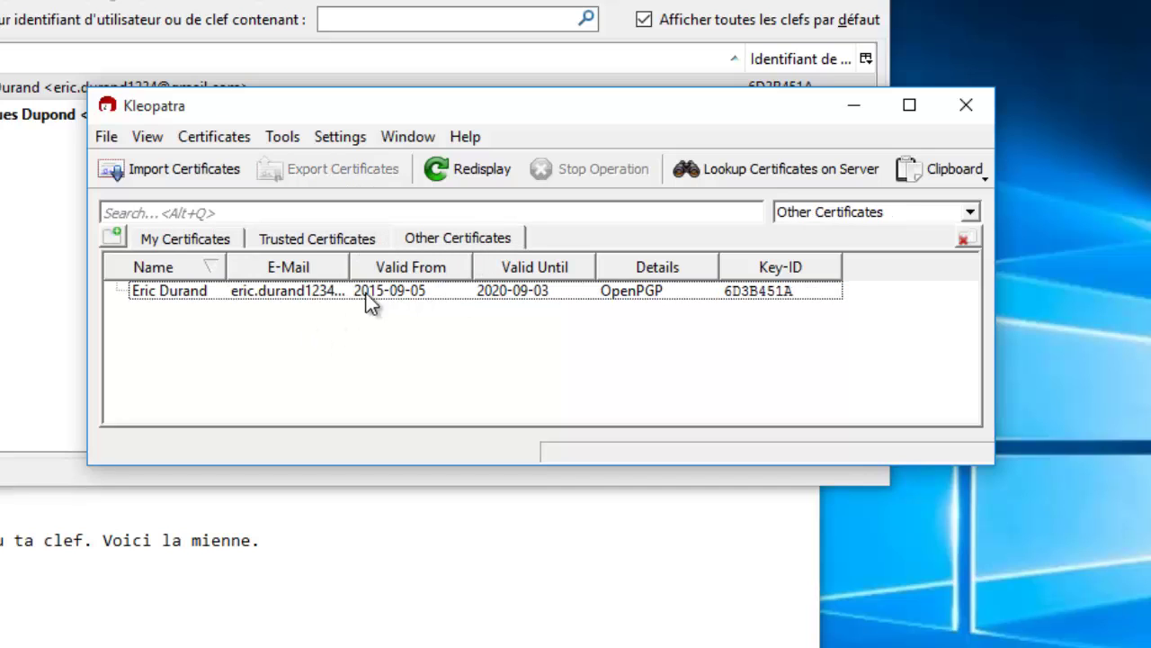
click(183, 292)
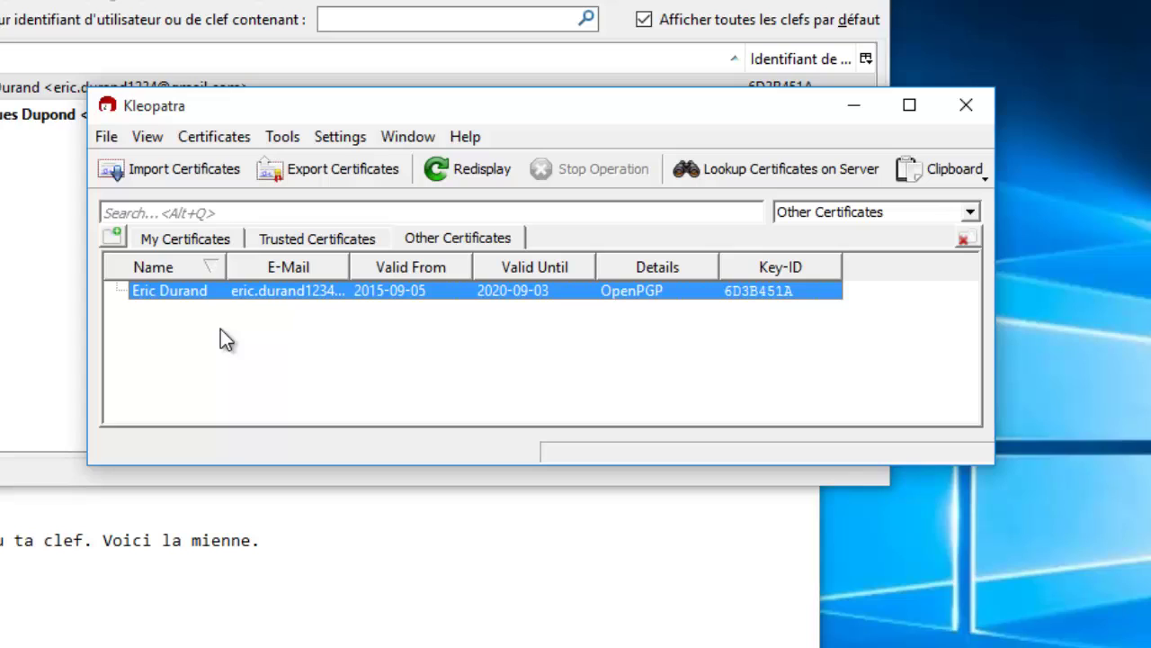